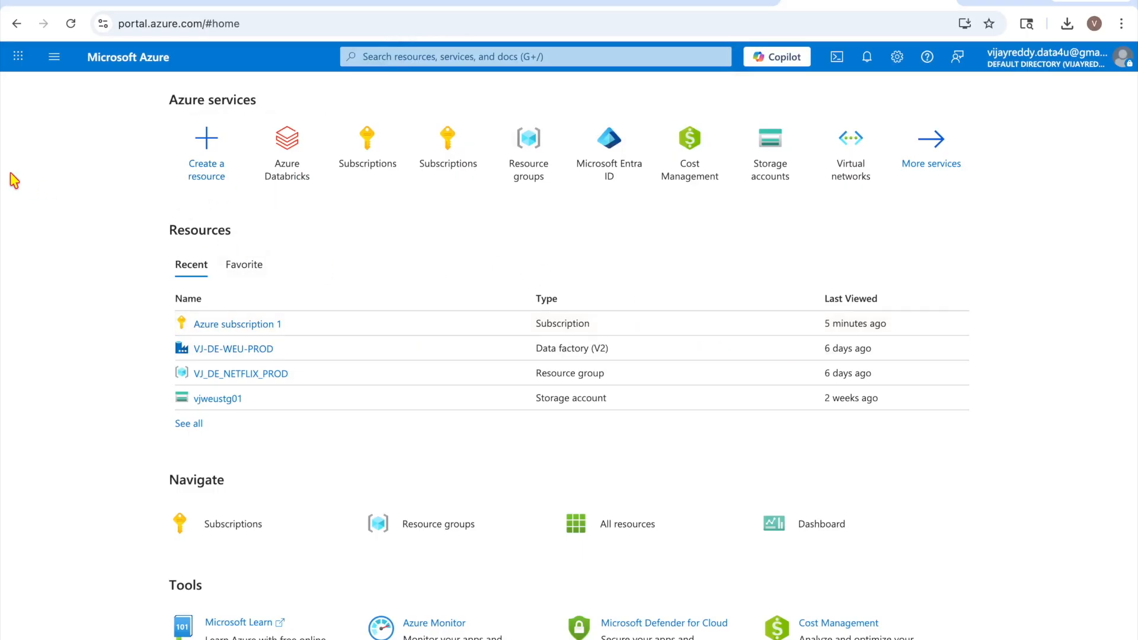
Start a new Azure Databricks workspace in resource group VJ_DE_NETFLIX_PROD
left_click(280, 171)
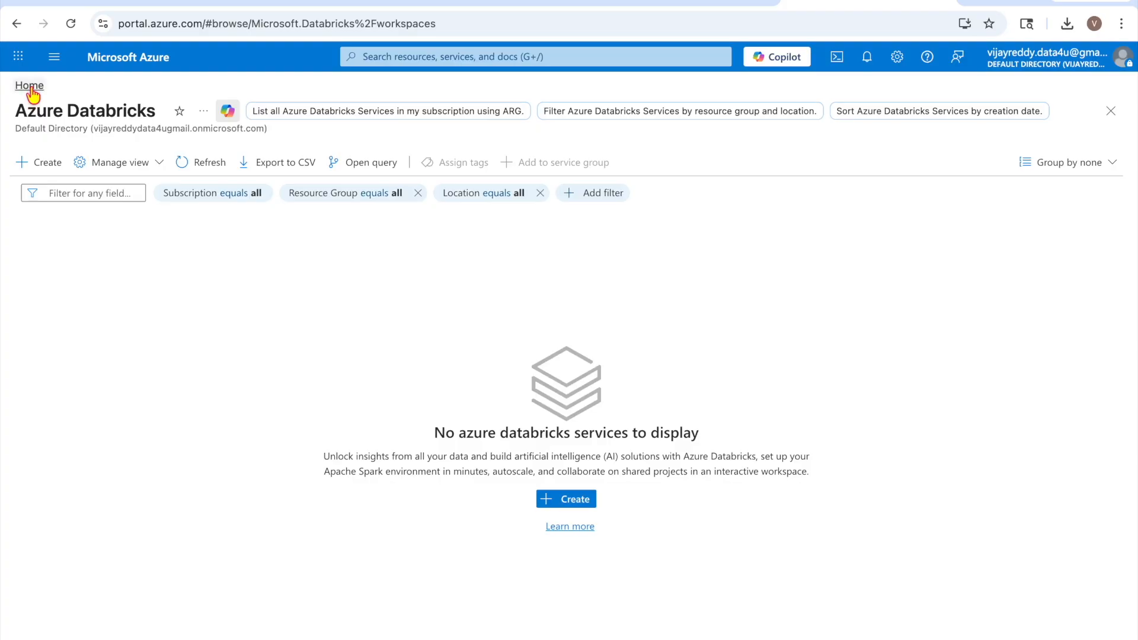
left_click(548, 499)
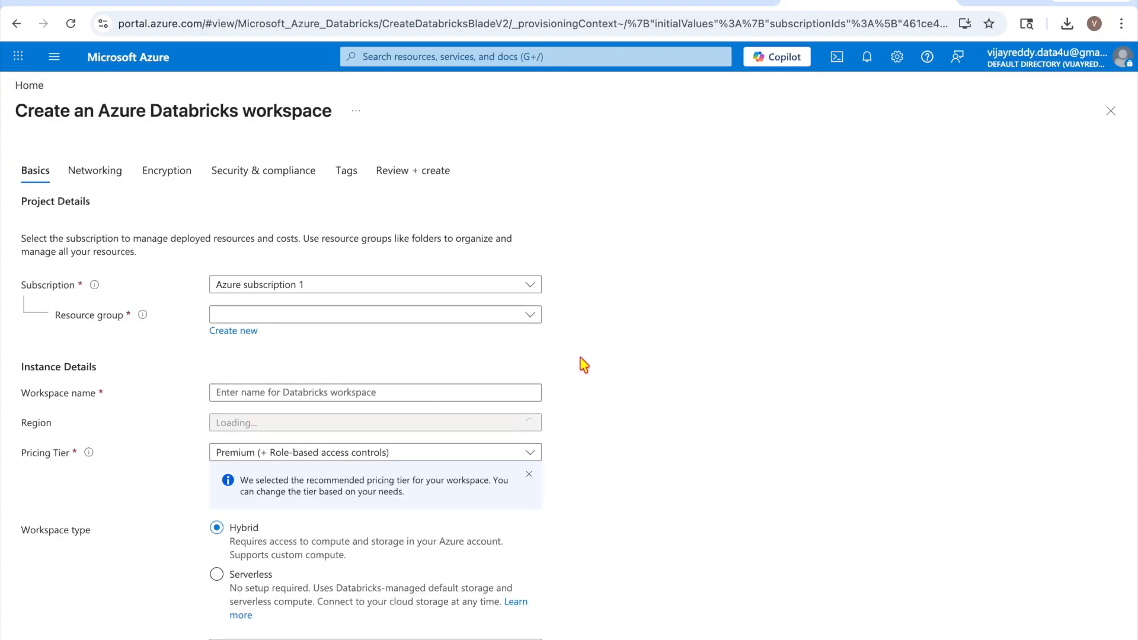
scroll(584, 363, "down", 1)
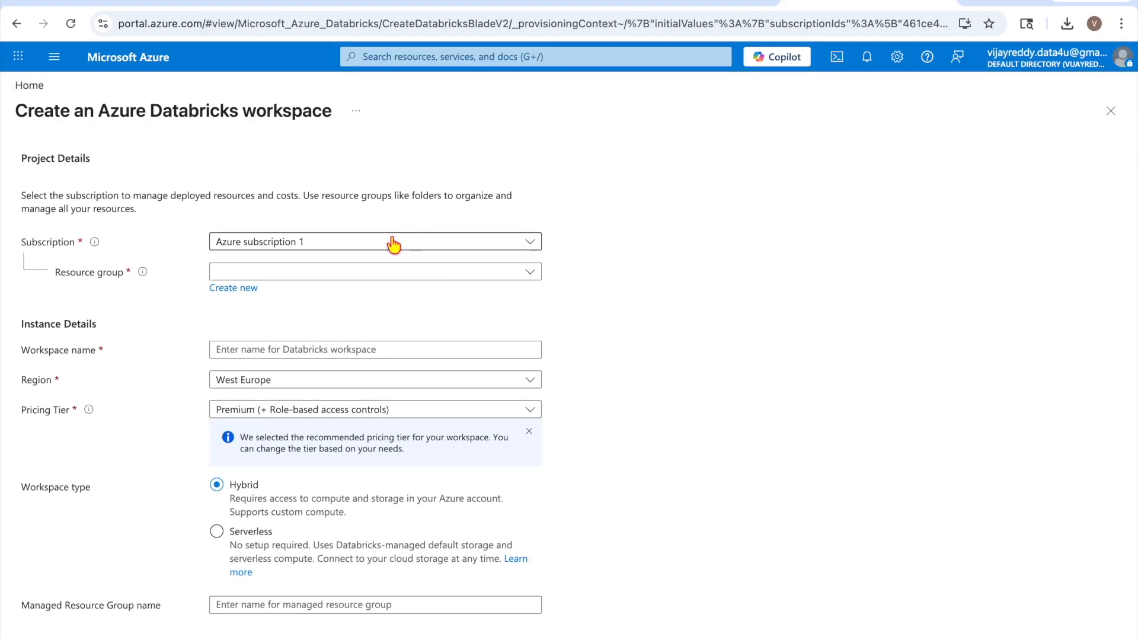
left_click(307, 275)
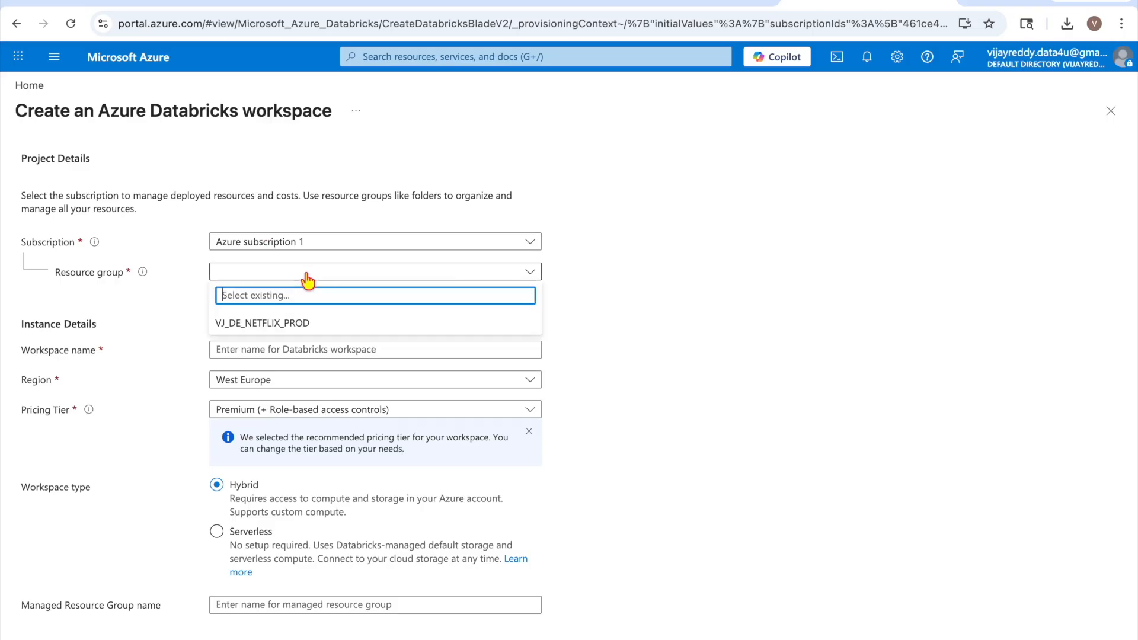
left_click(287, 324)
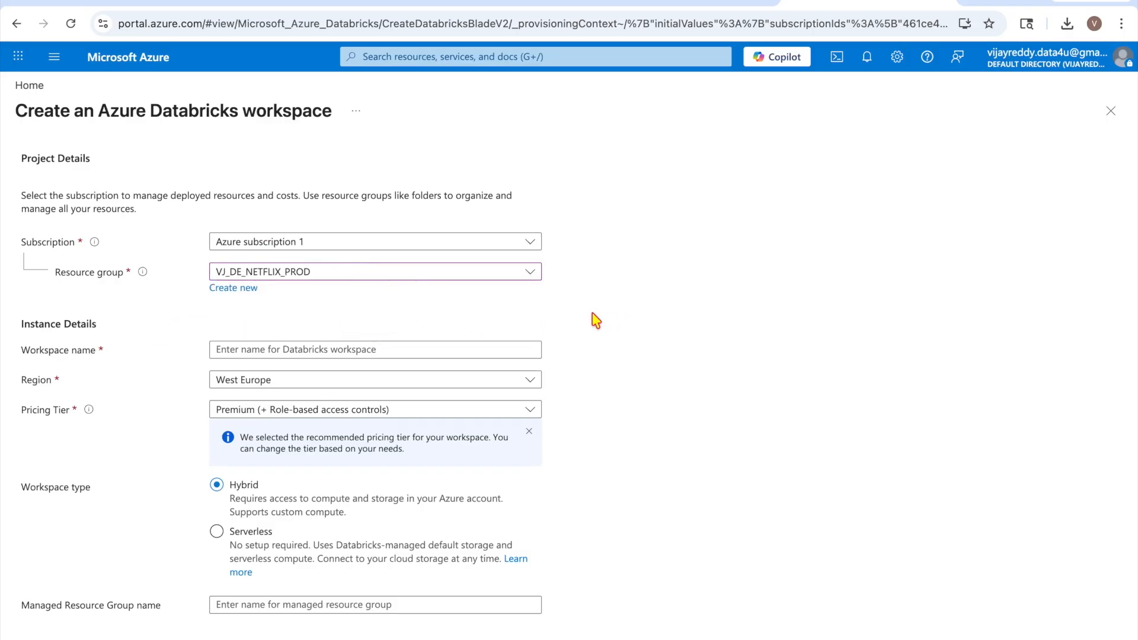
Name the workspace dataenginerendtoend and bring up the pricing tier choices
scroll(594, 323, "down", 1)
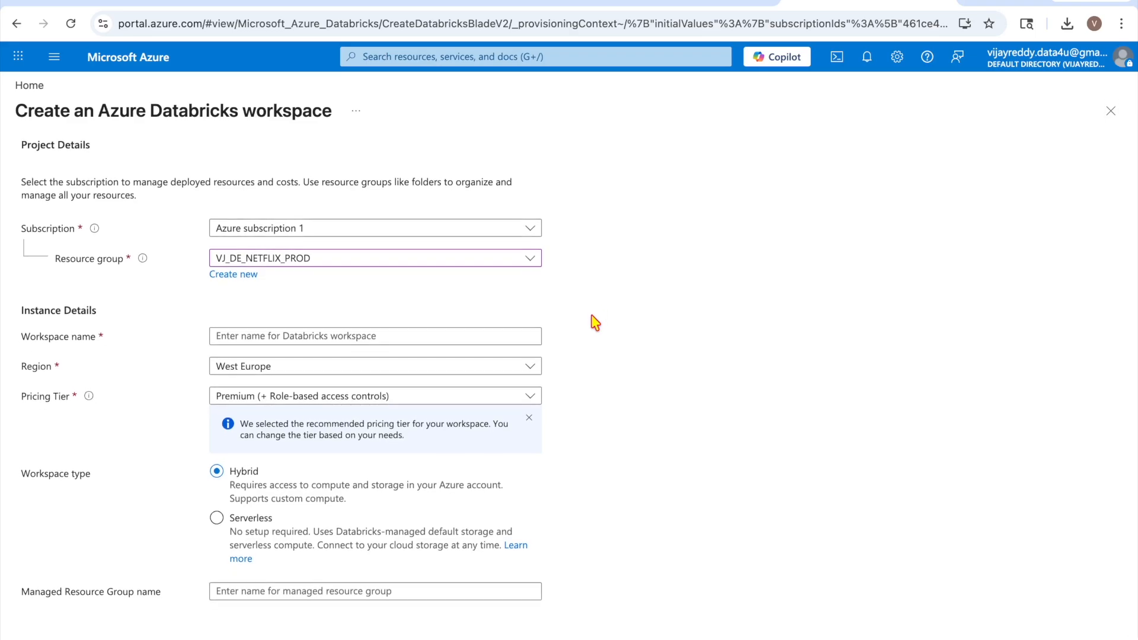
left_click(379, 334)
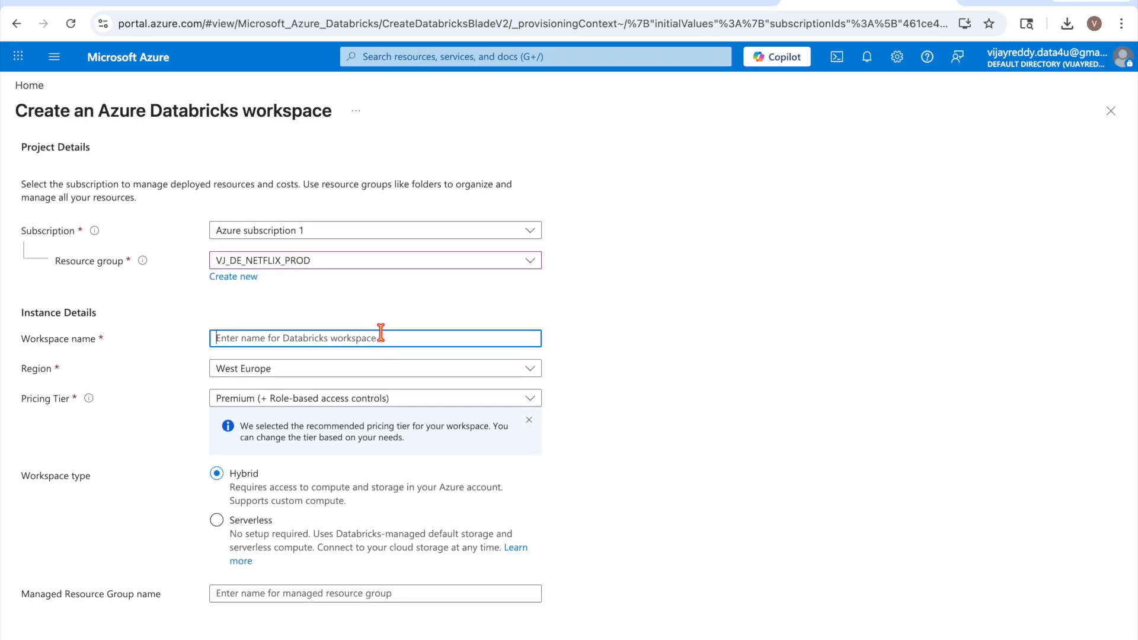
type("dataenginerend")
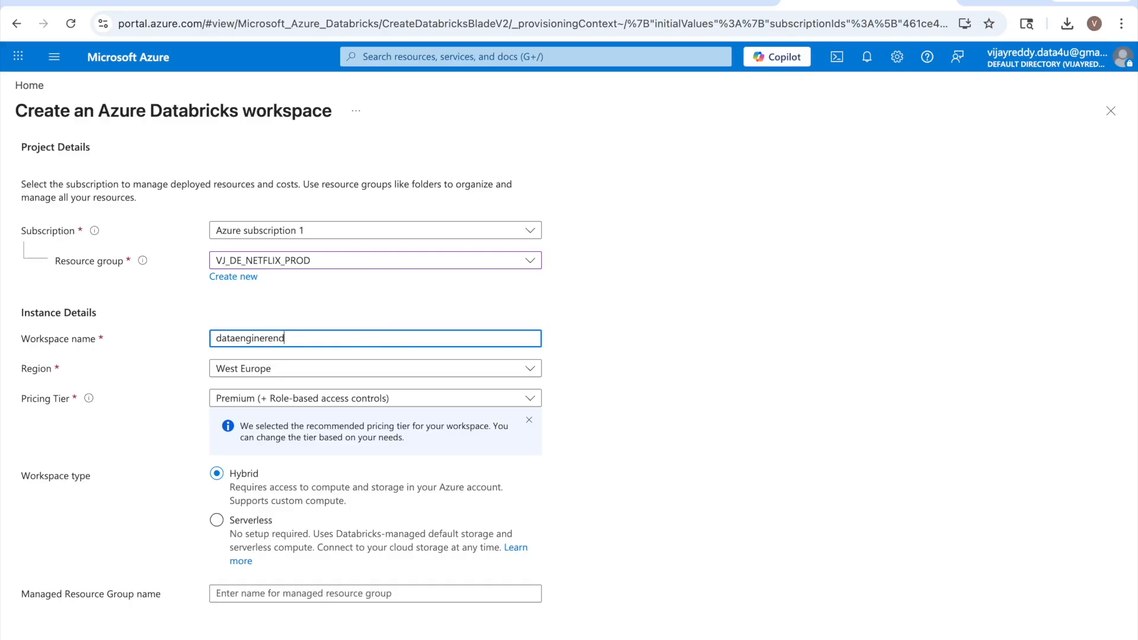
type("o")
type("toend")
type("us")
key("BackSpace")
key("BackSpace")
left_click(396, 403)
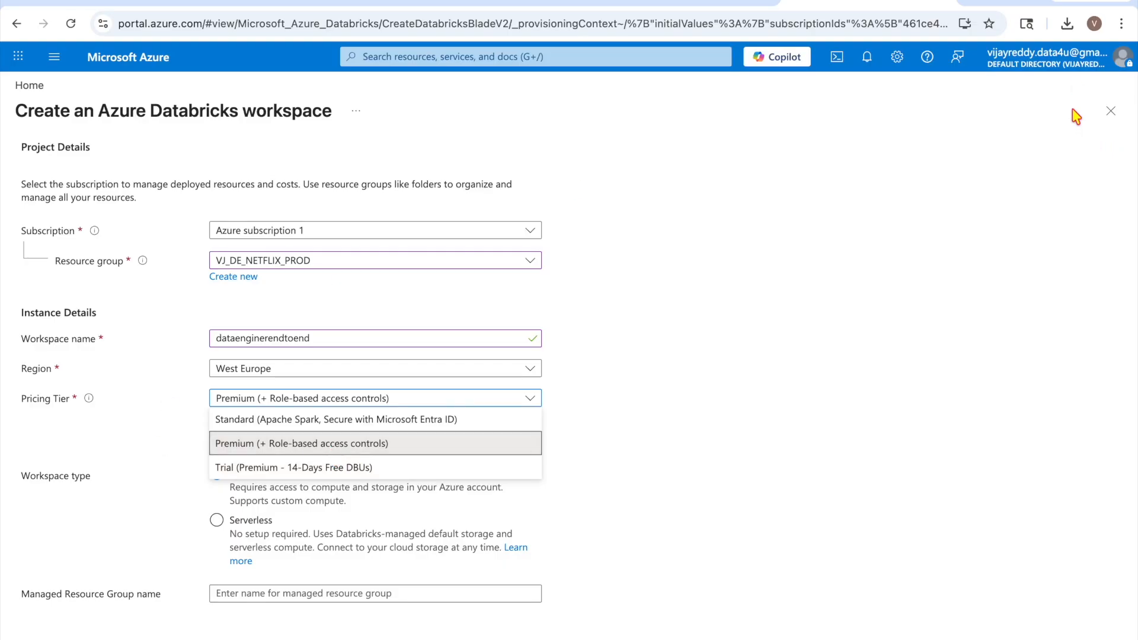
Keep the Premium tier, set the workspace type to Serverless, and continue to Networking
left_click(244, 447)
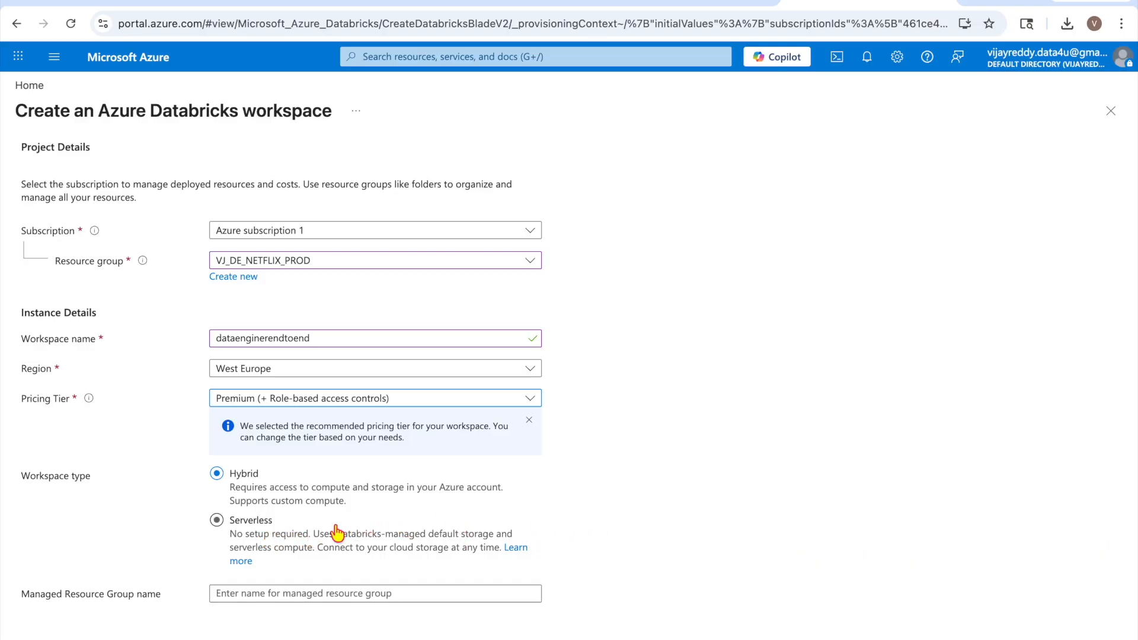
left_click(217, 520)
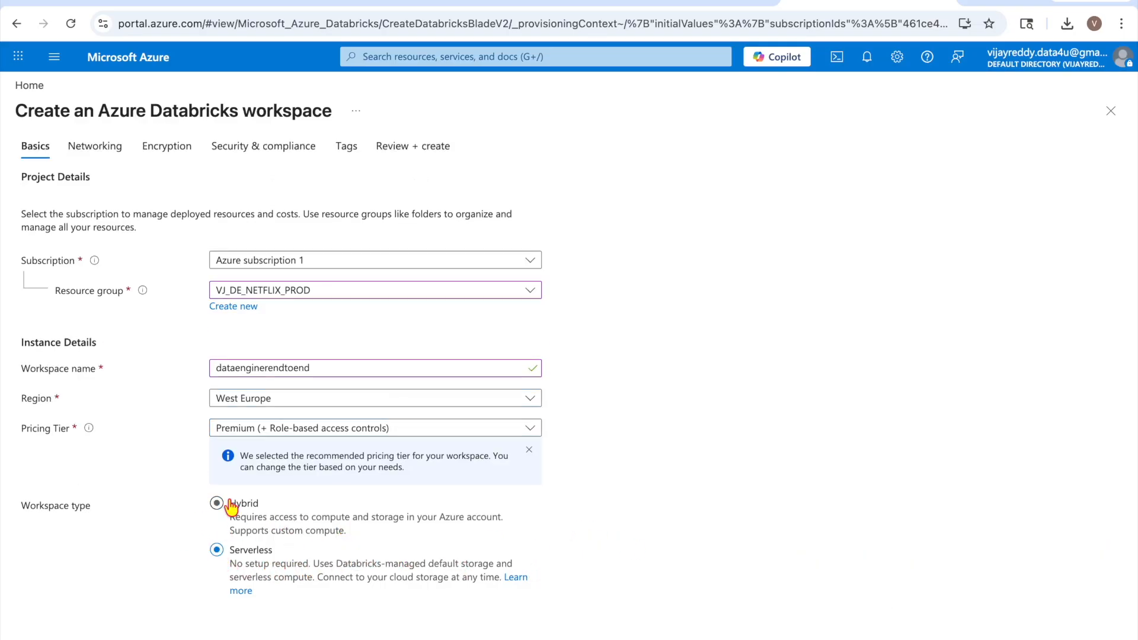
left_click(231, 504)
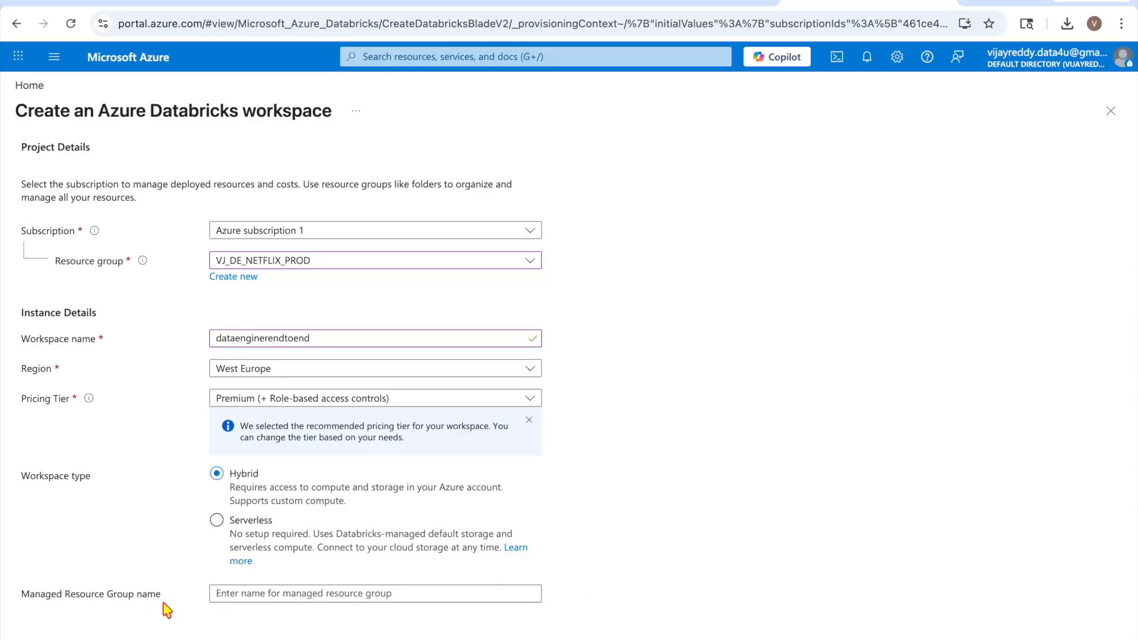
left_click(216, 520)
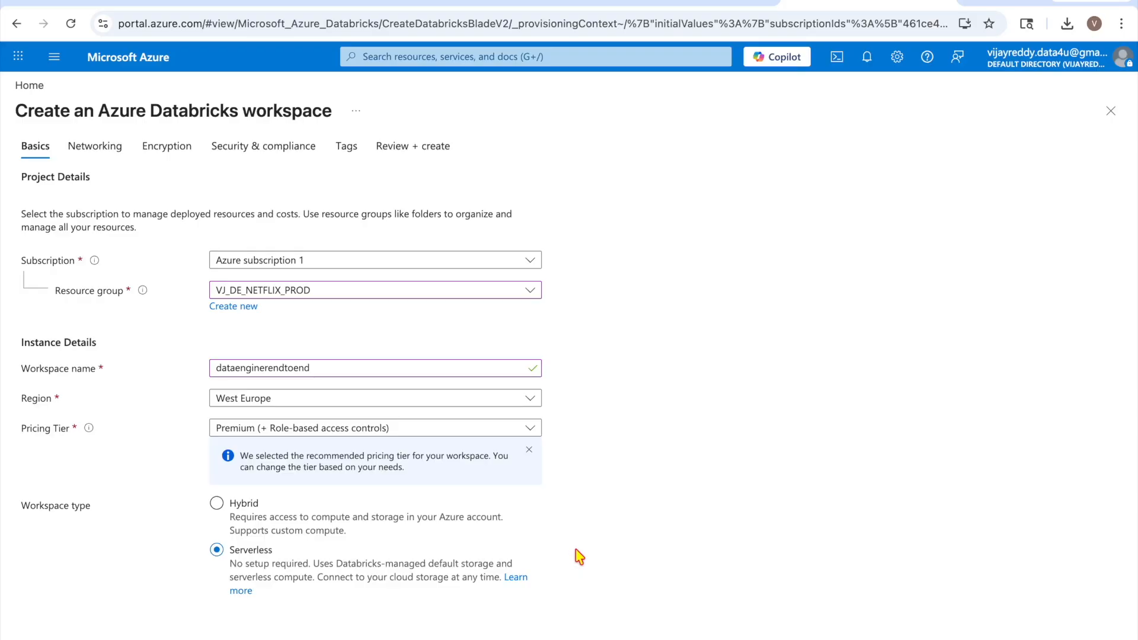
left_click(299, 638)
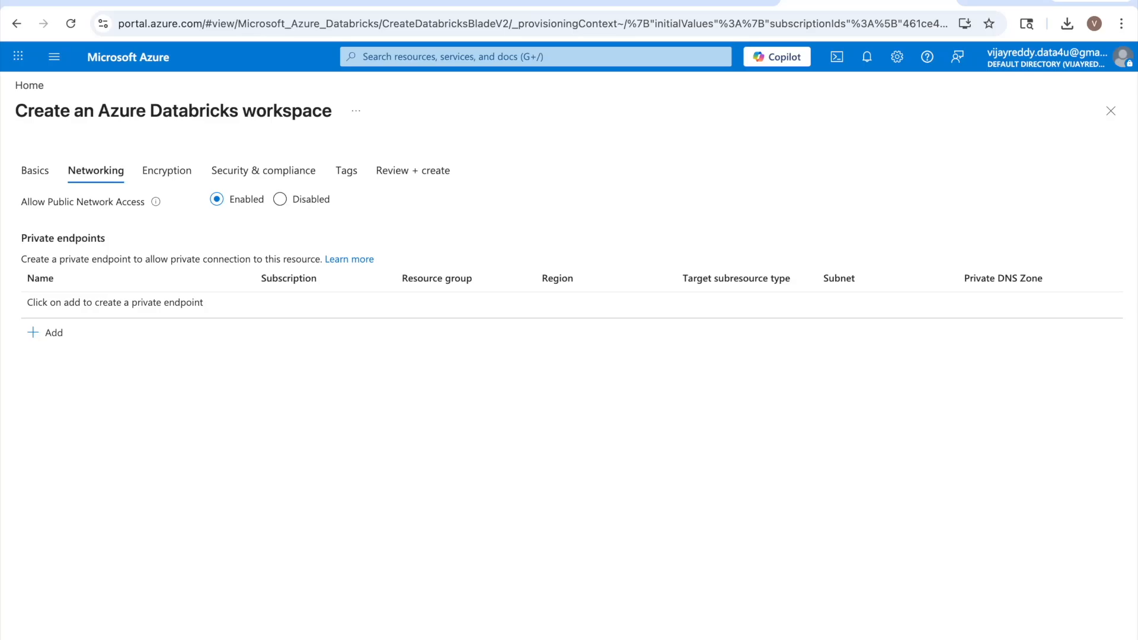
Step through Encryption, Security & compliance and Tags to Review + create, then create the workspace
left_click(299, 638)
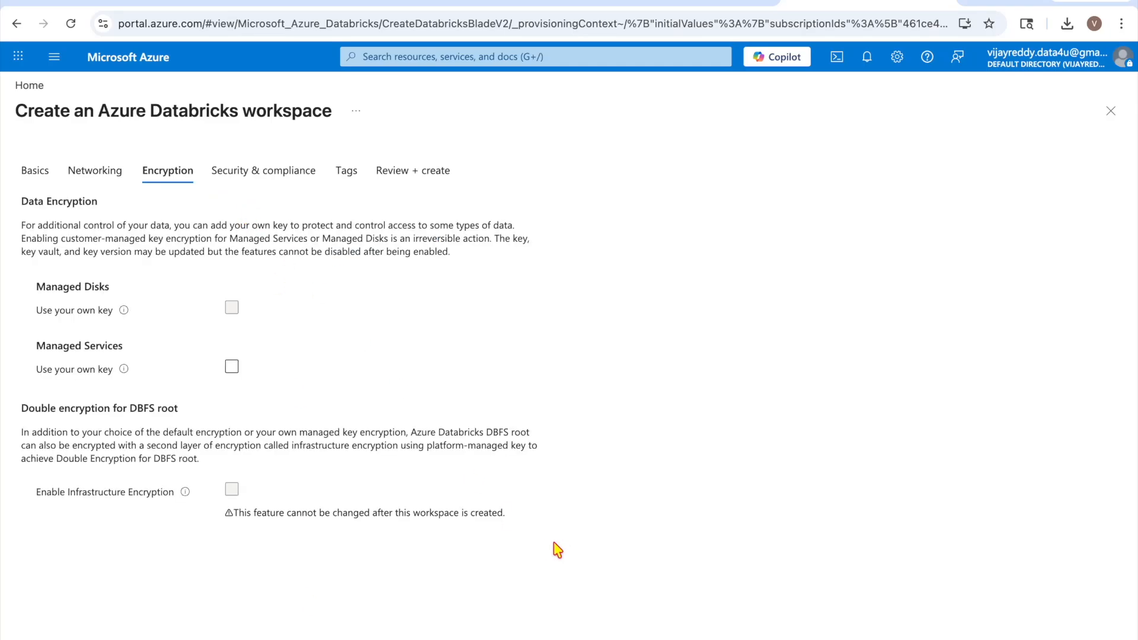
left_click(300, 638)
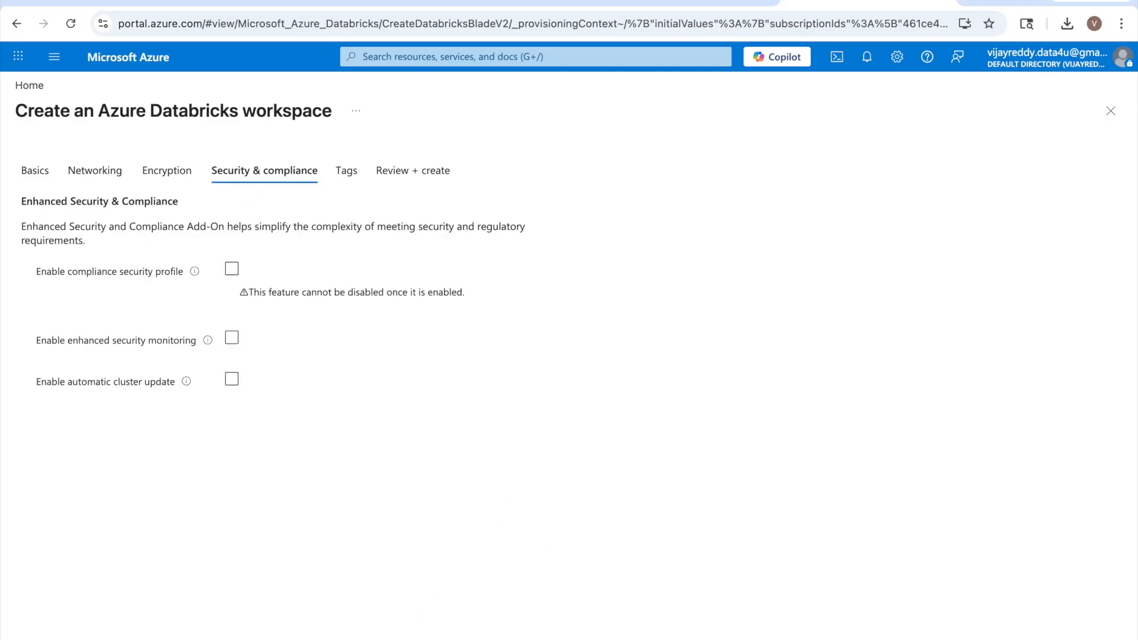
left_click(178, 639)
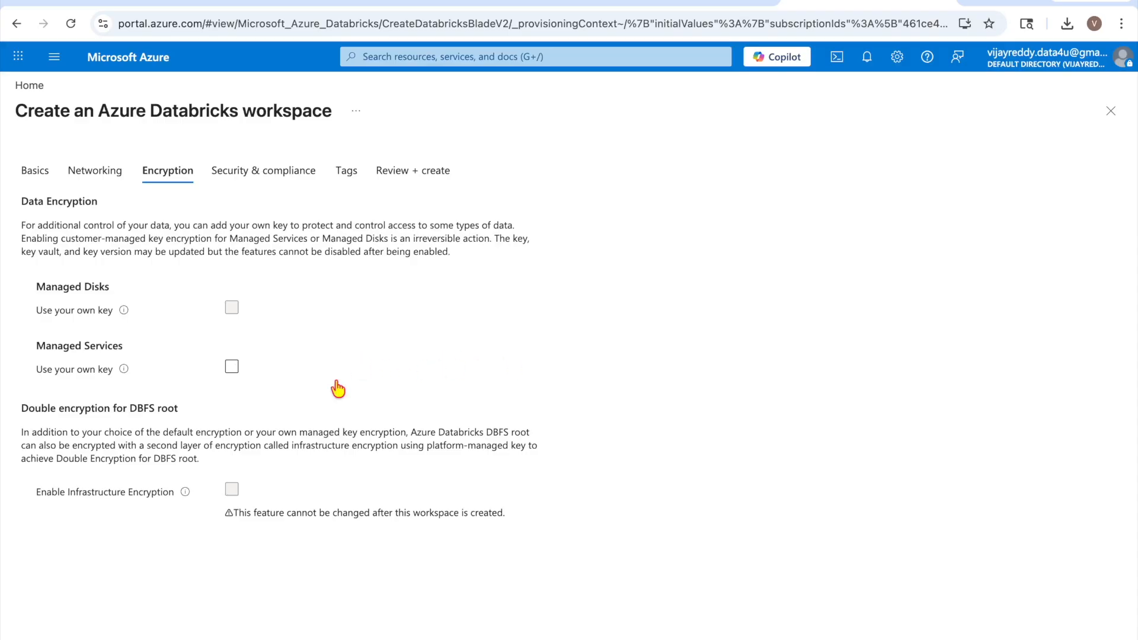
left_click(270, 638)
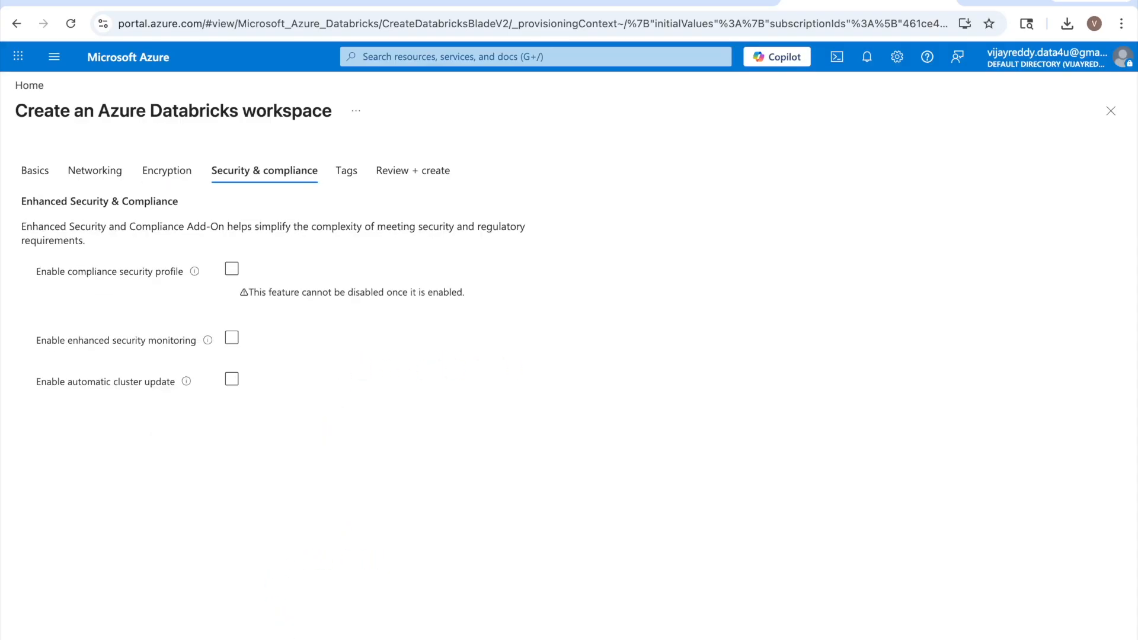
left_click(270, 638)
left_click(270, 638)
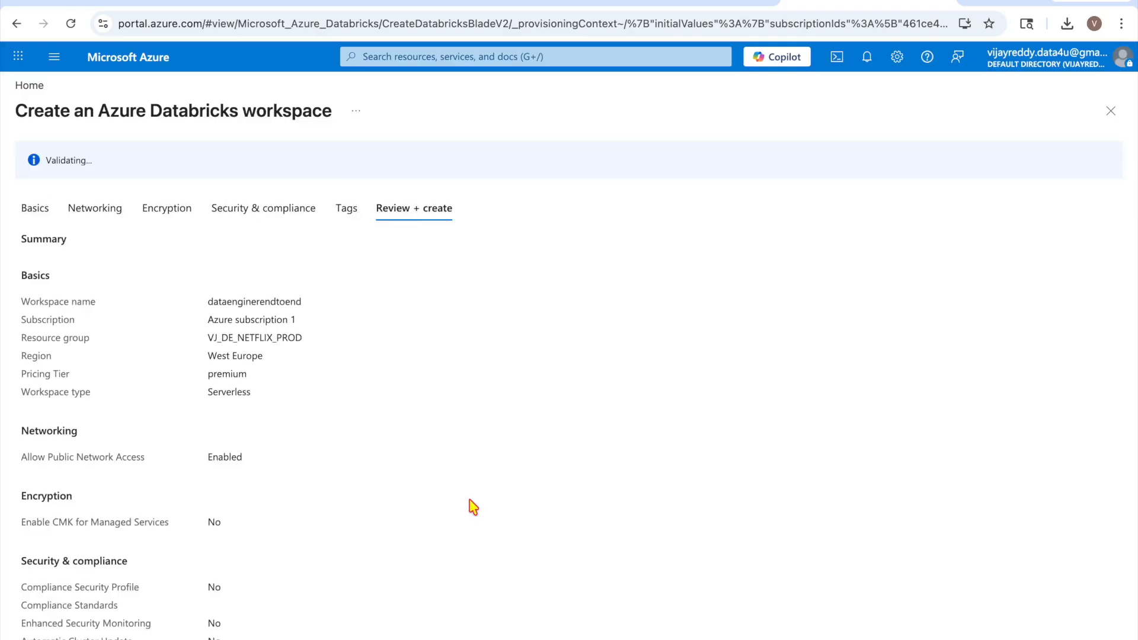
scroll(473, 501, "down", 1)
scroll(472, 500, "up", 1)
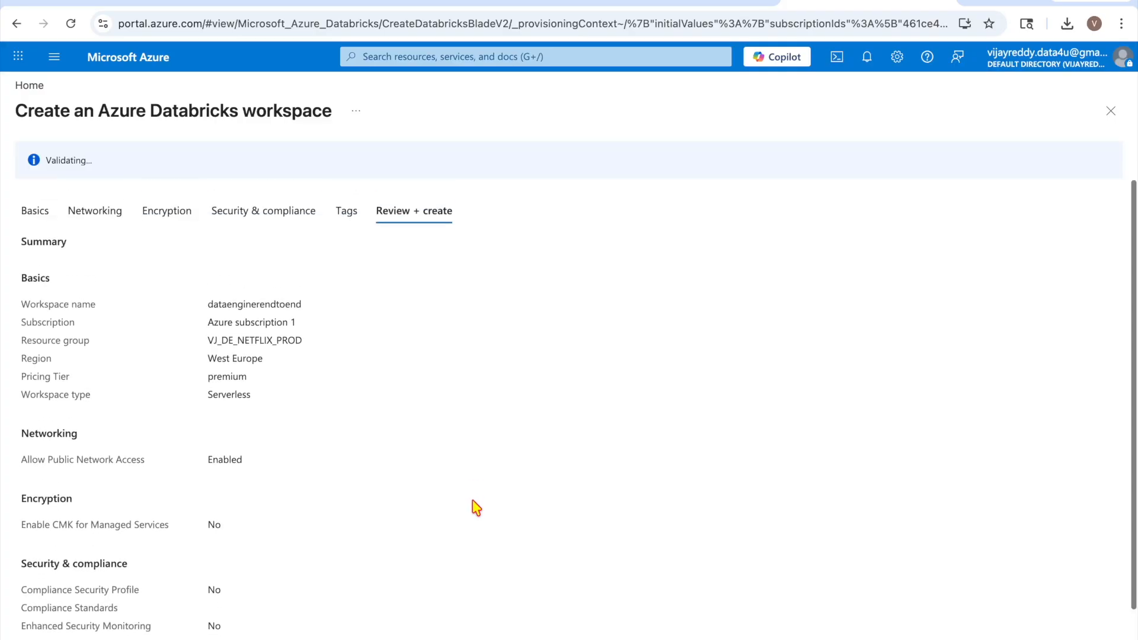
scroll(510, 480, "down", 1)
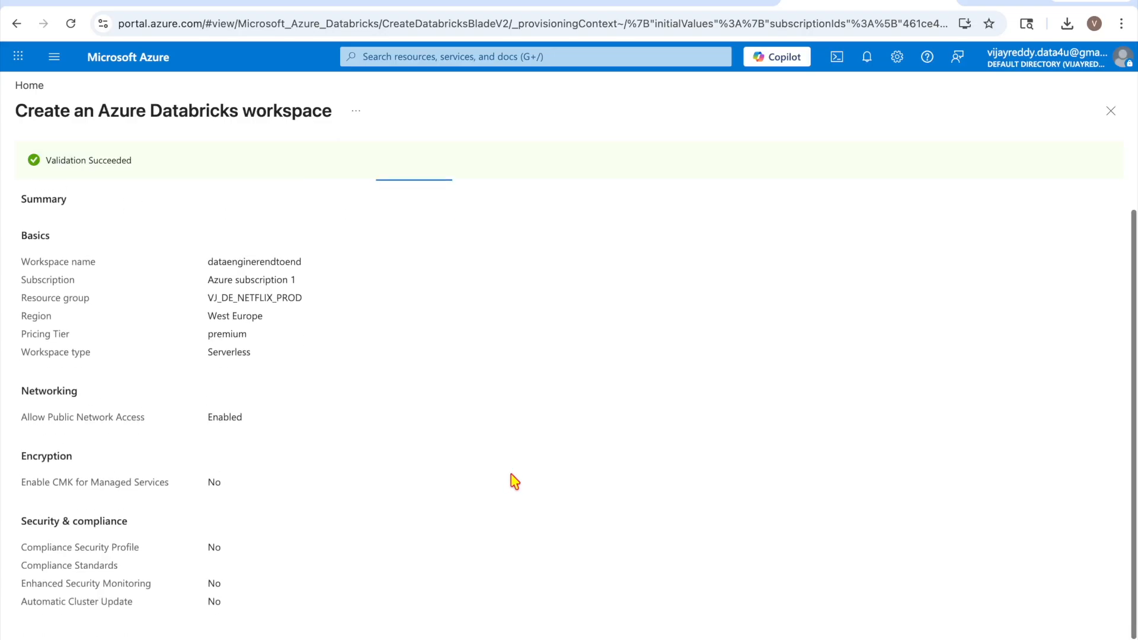
left_click(53, 638)
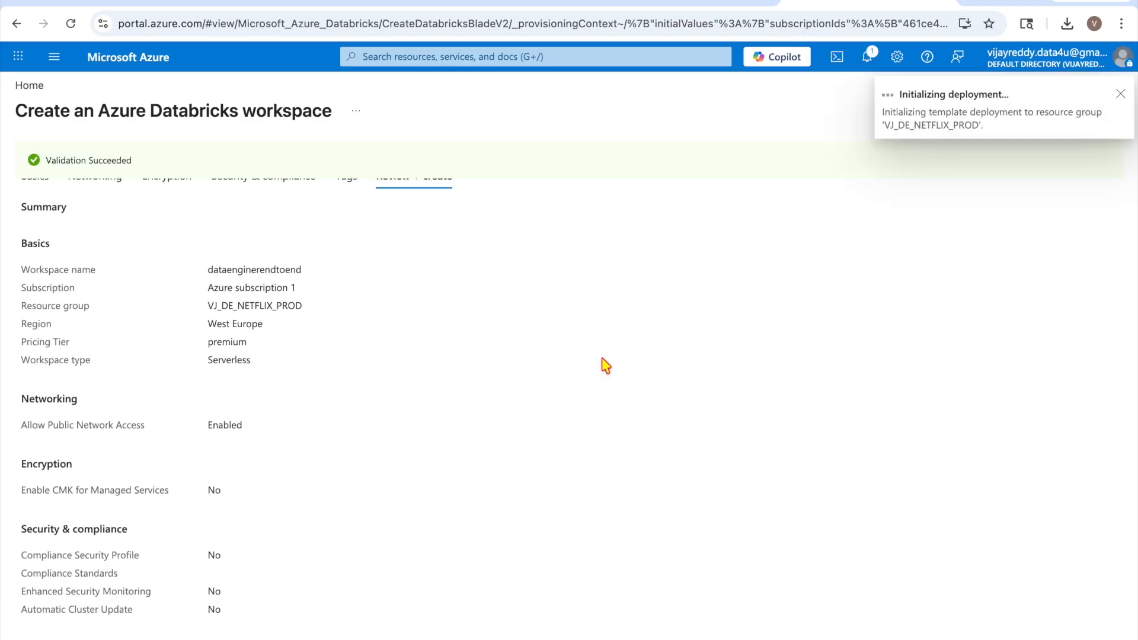
scroll(605, 365, "up", 1)
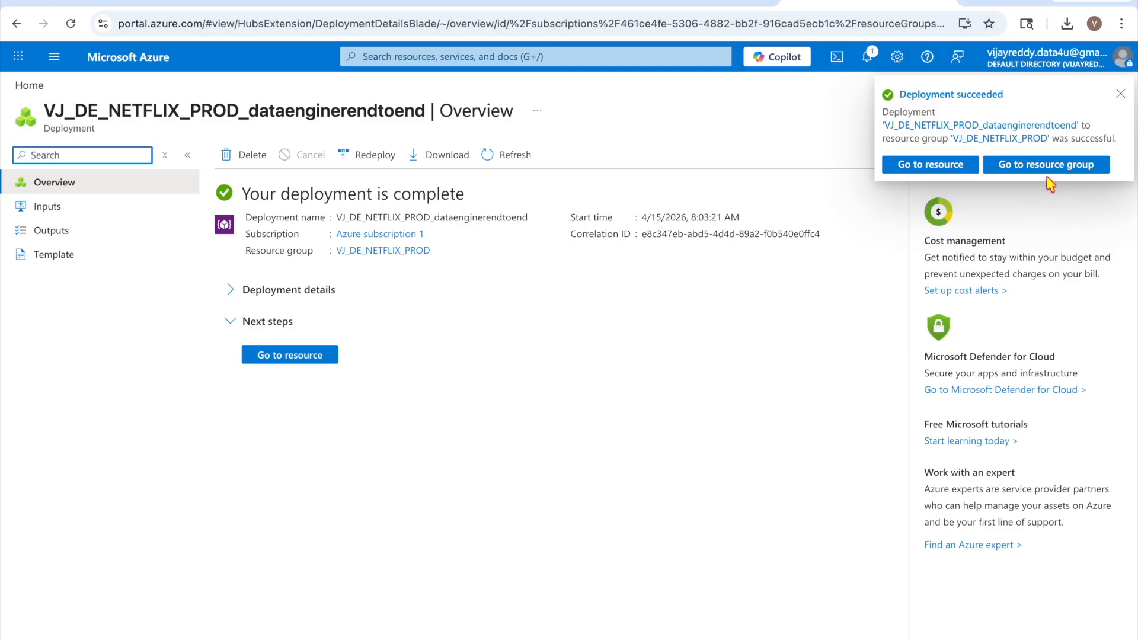
Go to the dataenginerendtoend resource and launch its workspace URL in a new tab
left_click(908, 169)
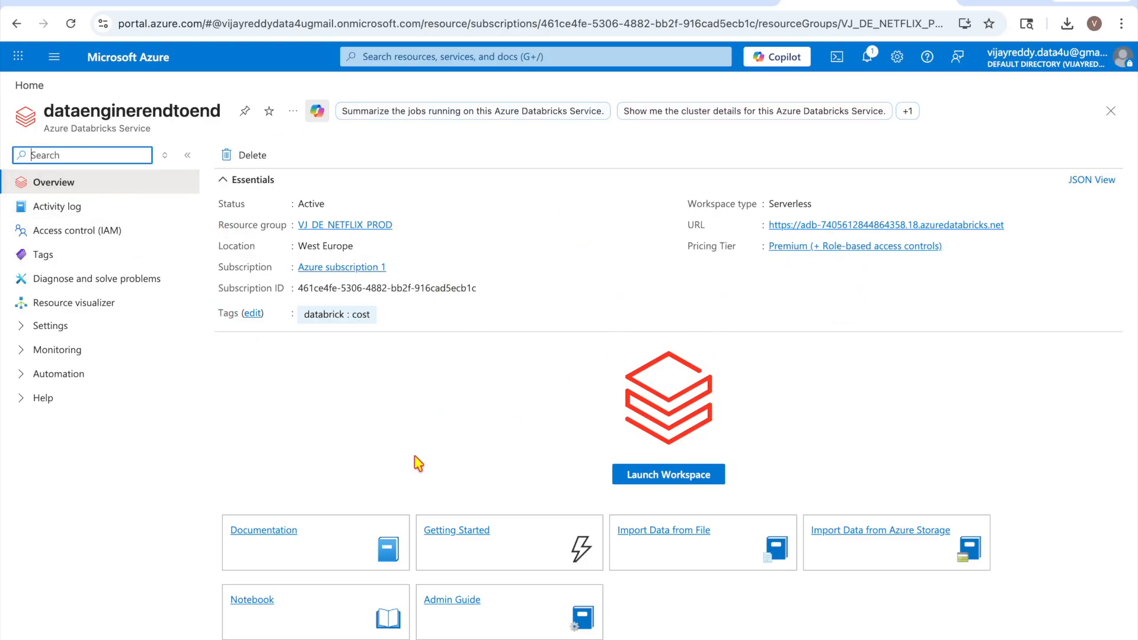
left_click(856, 228)
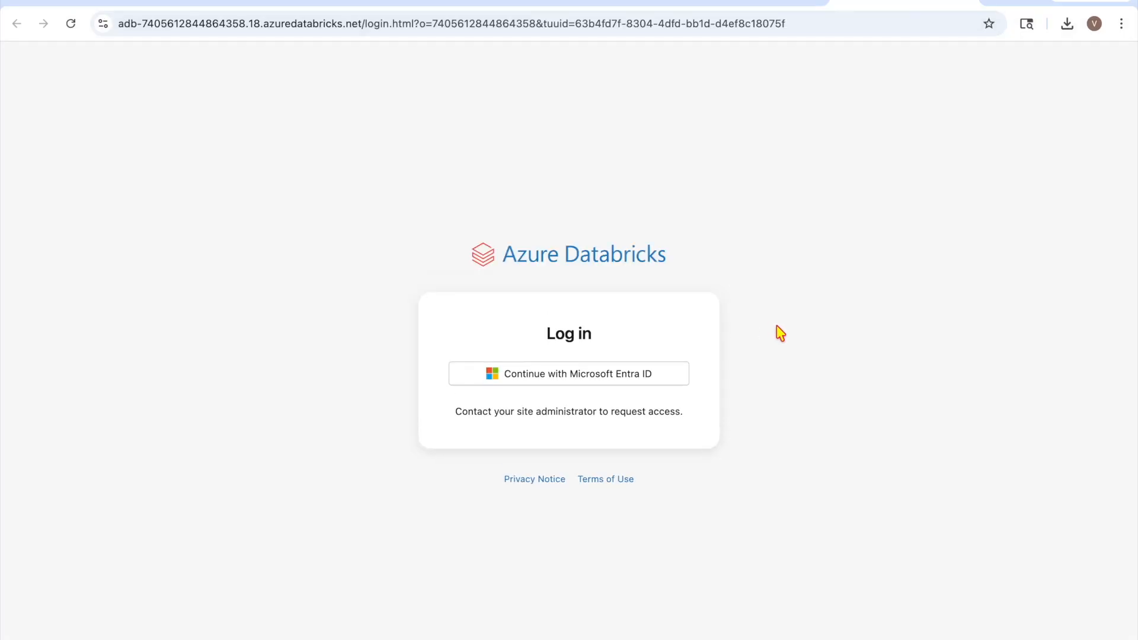
Sign in with Microsoft Entra ID, expand the Workspace and Users folders, then view Compute
left_click(607, 375)
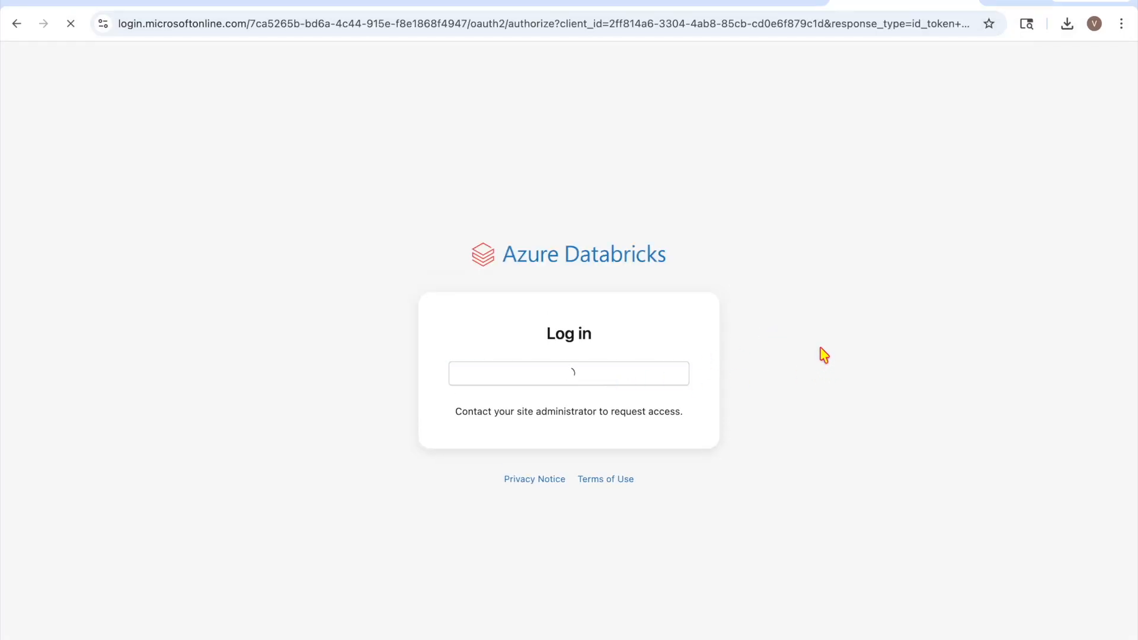
left_click(57, 125)
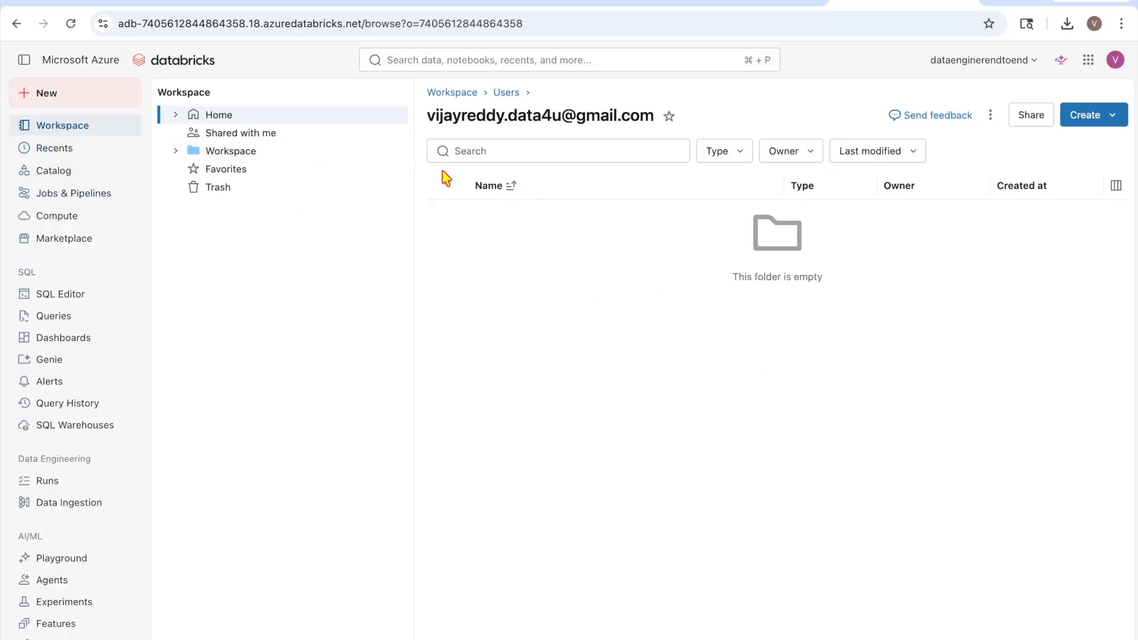
left_click(172, 149)
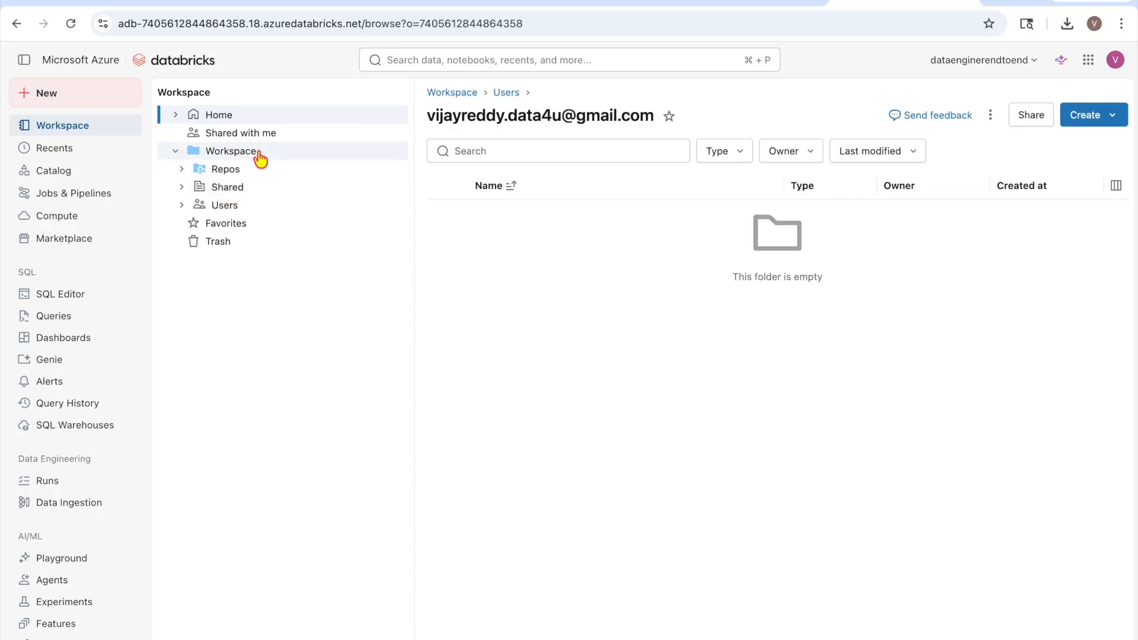
left_click(181, 205)
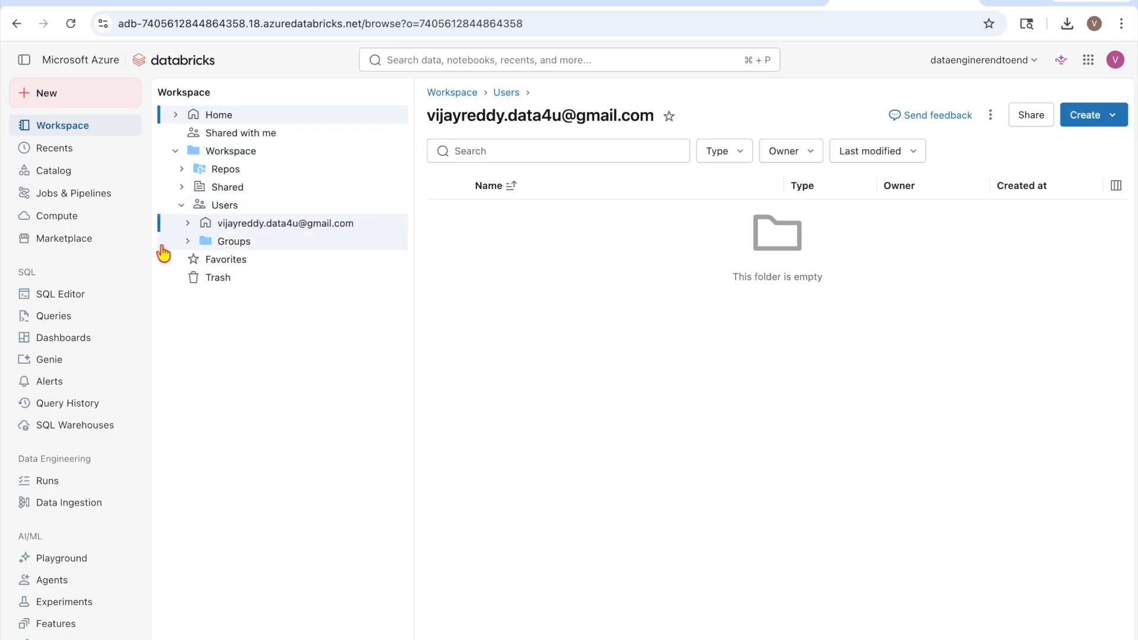
left_click(52, 217)
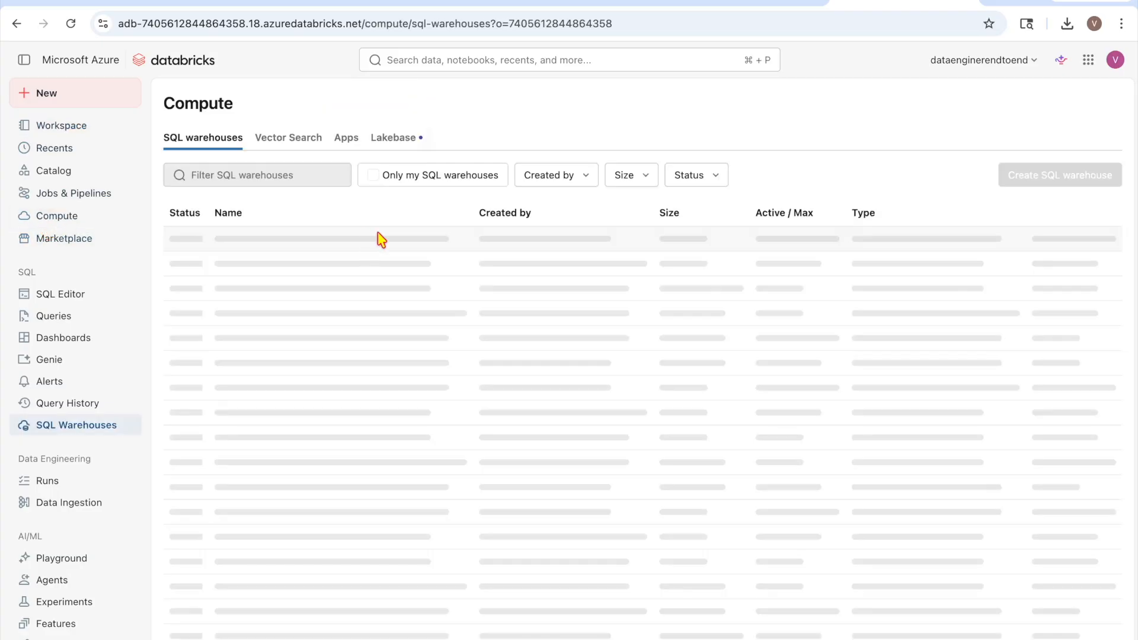
Browse the Vector Search, Apps and Lakebase compute sections and the workspace file browser
left_click(289, 138)
left_click(349, 140)
left_click(387, 140)
left_click(296, 140)
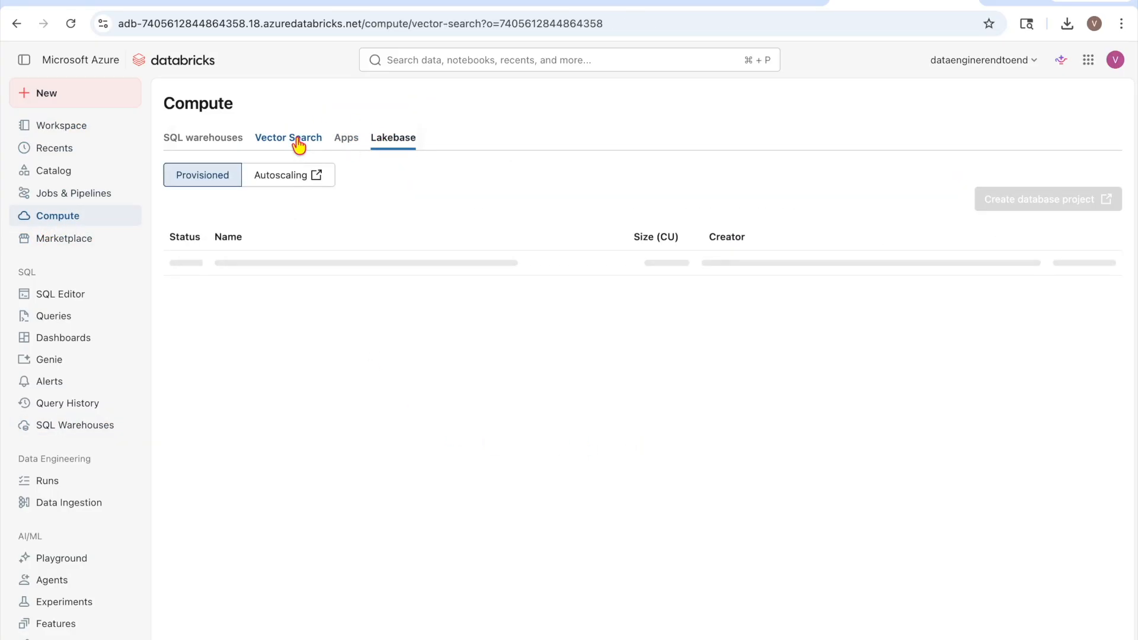
left_click(228, 144)
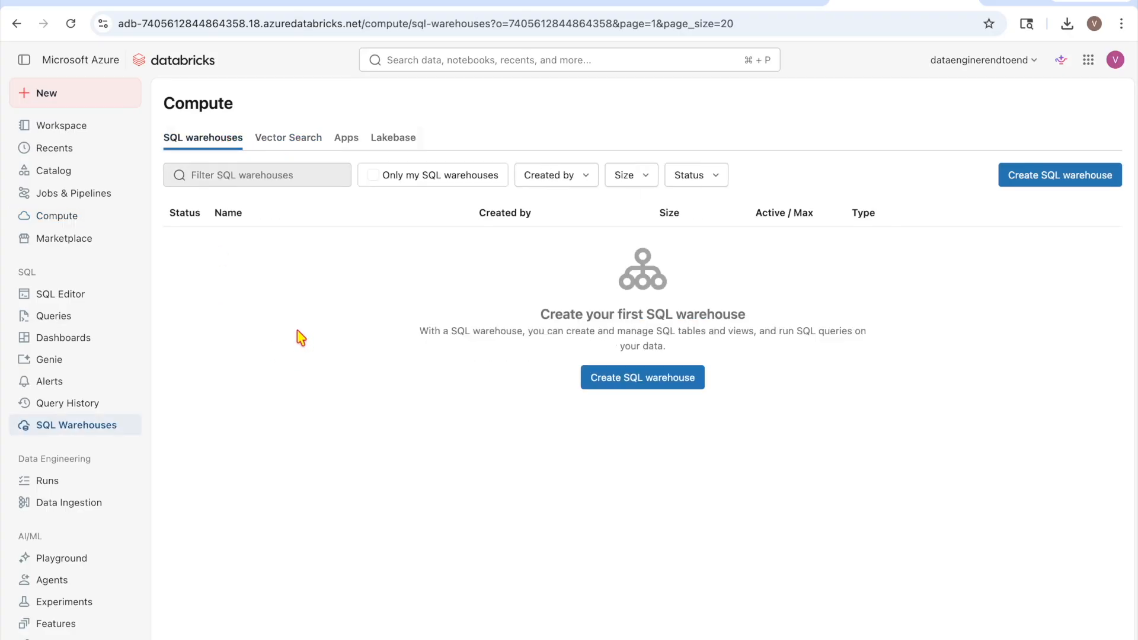
left_click(29, 131)
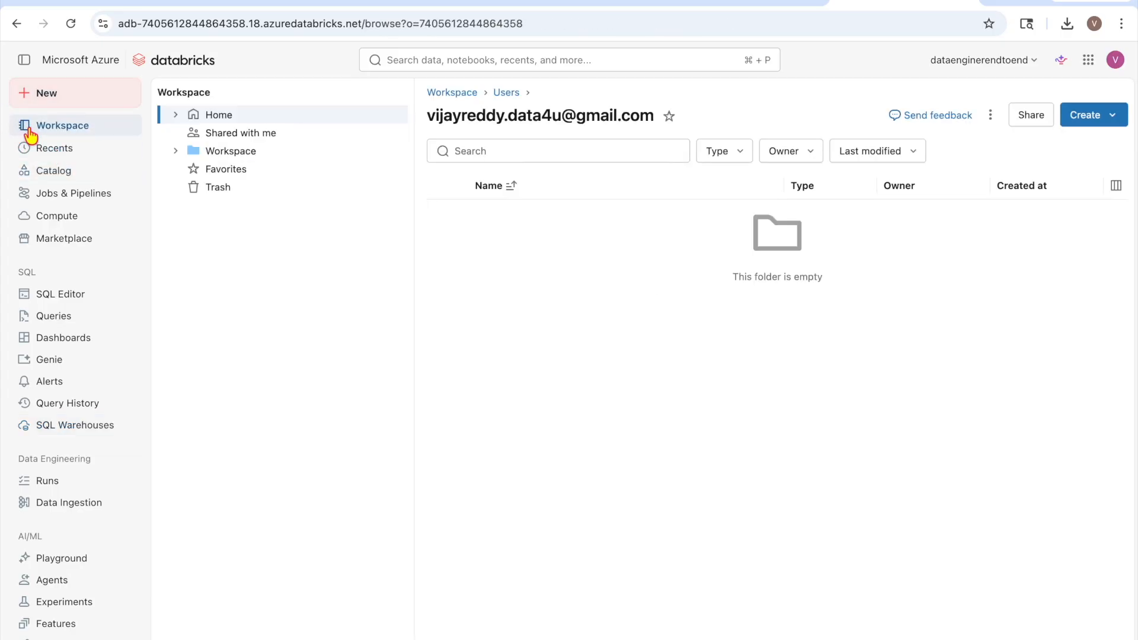
left_click(51, 217)
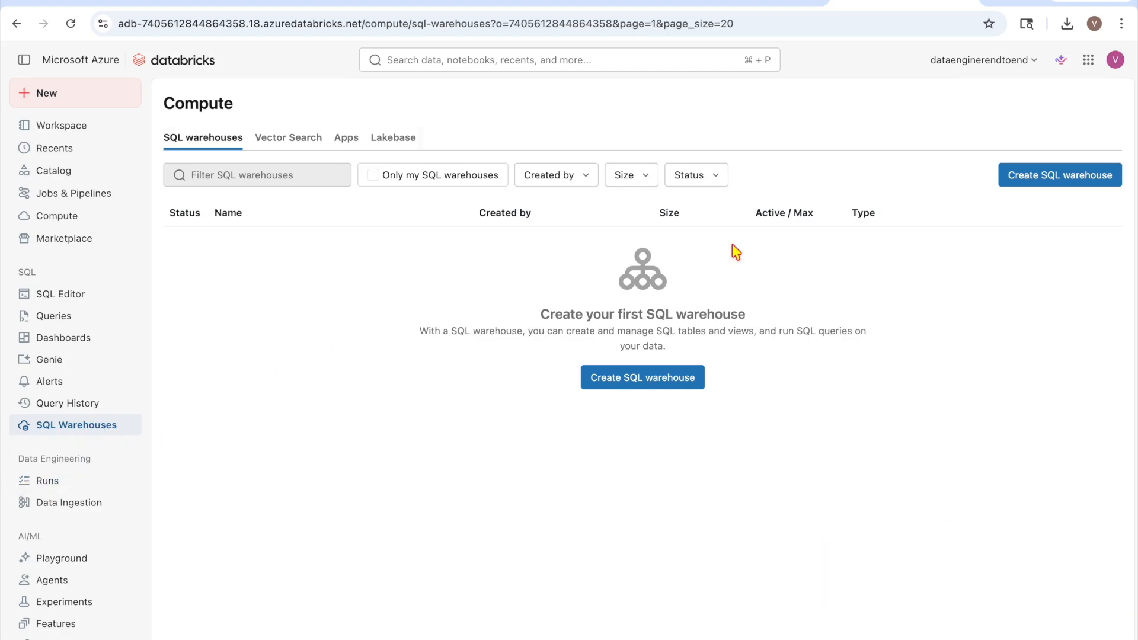
Return to the SQL warehouses list and begin a new serverless SQL warehouse
left_click(302, 140)
left_click(348, 142)
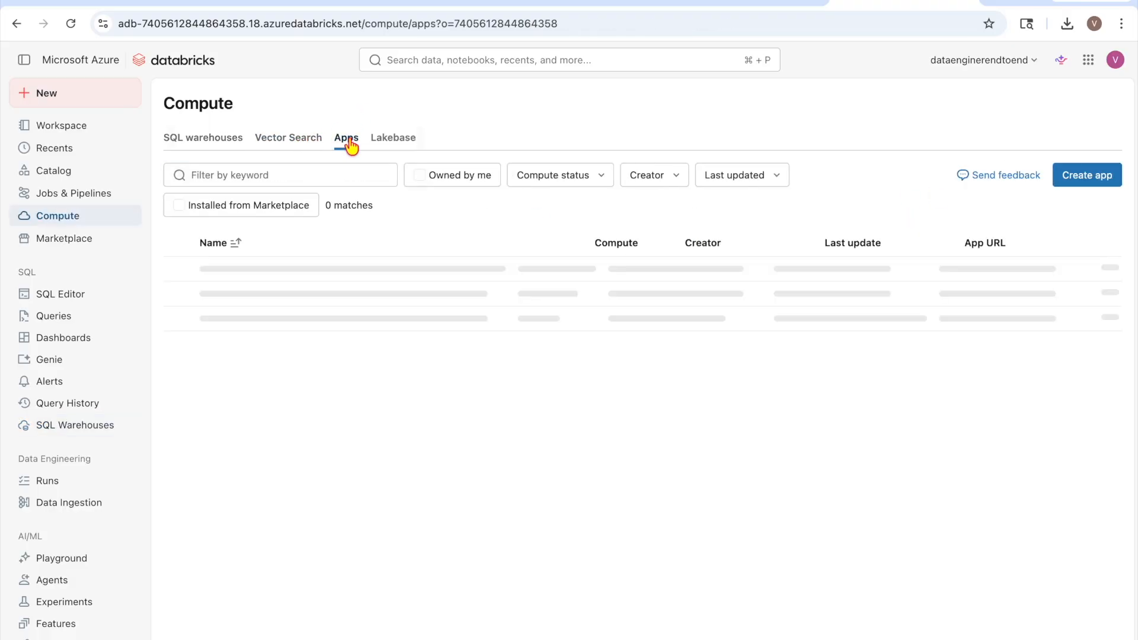
left_click(388, 143)
left_click(199, 142)
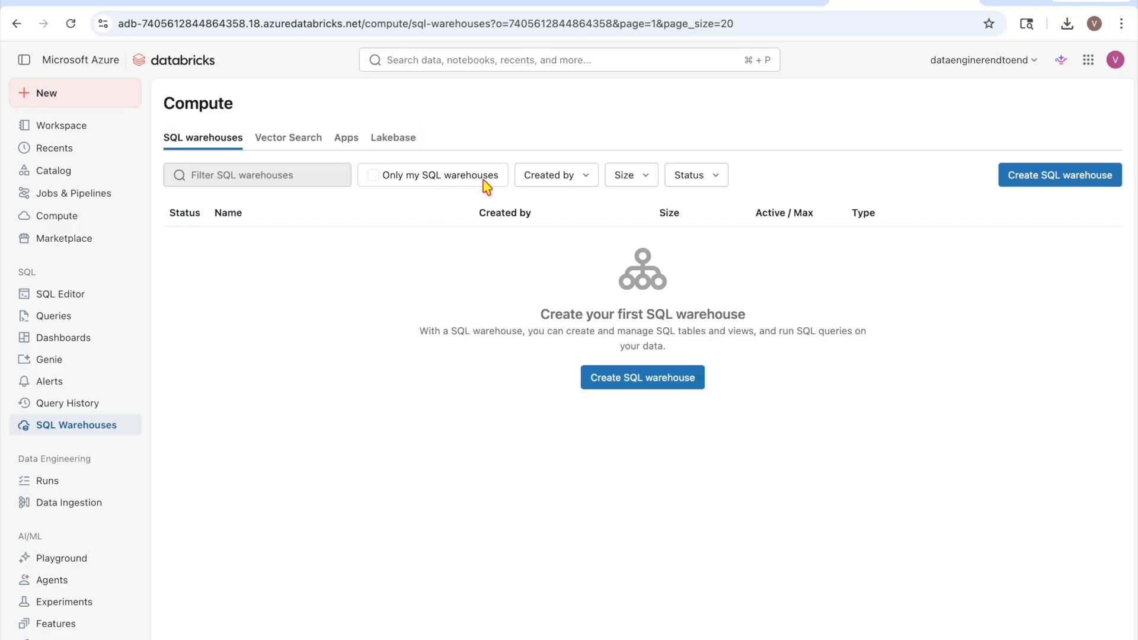
left_click(1018, 180)
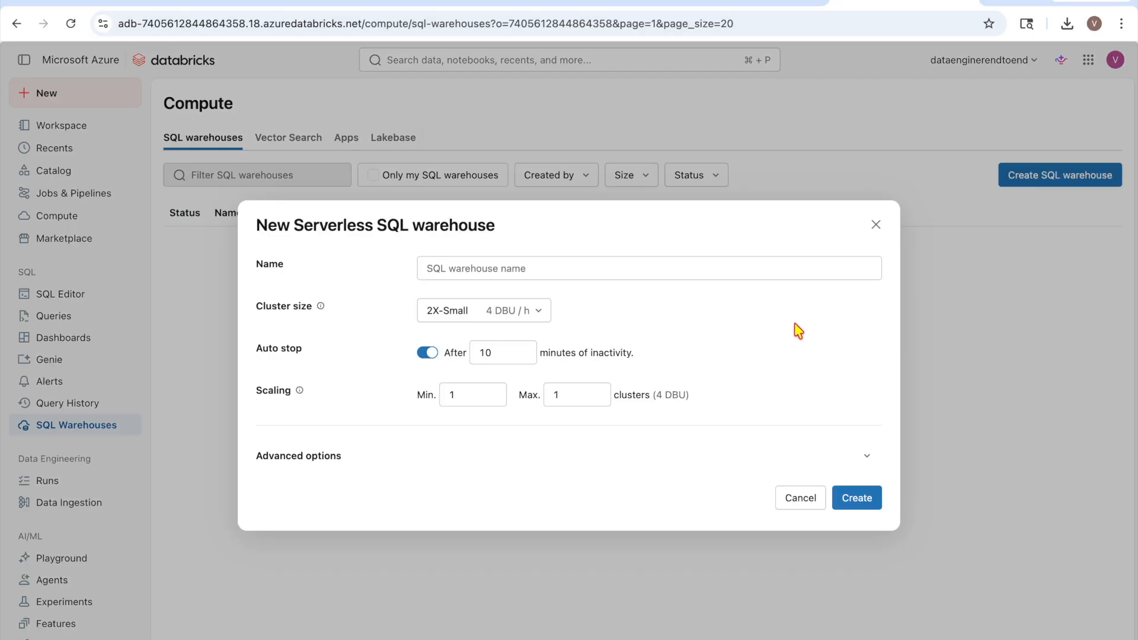
Name the warehouse databricks-serverless and leave its cluster size at 2X-Small
left_click(477, 267)
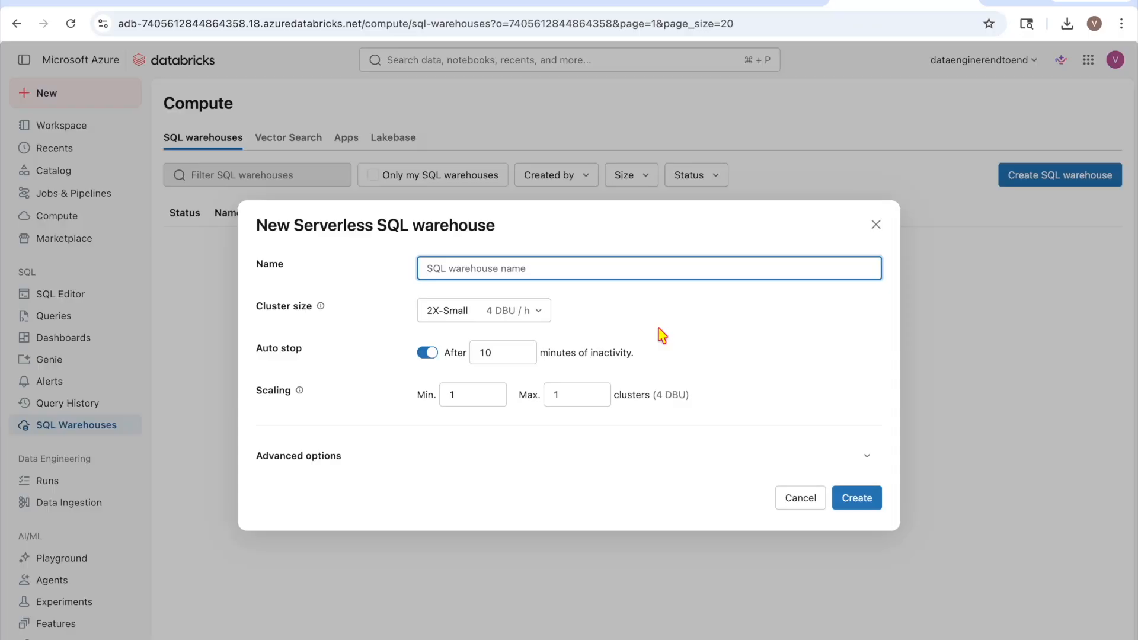
type("databricks-serverless")
left_click(839, 322)
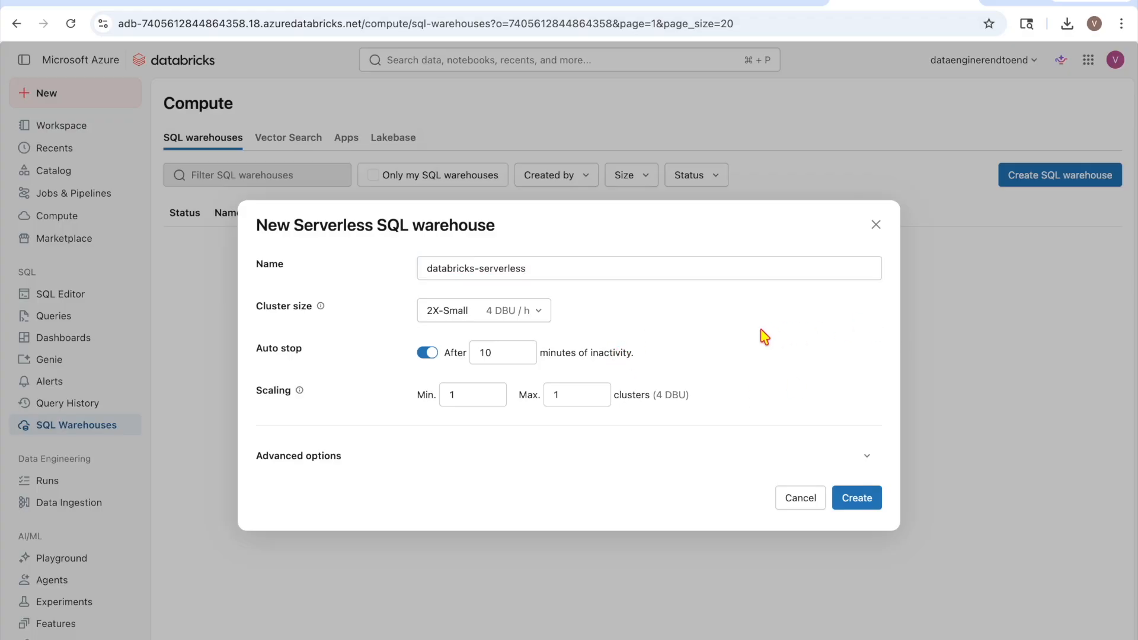
left_click(595, 268)
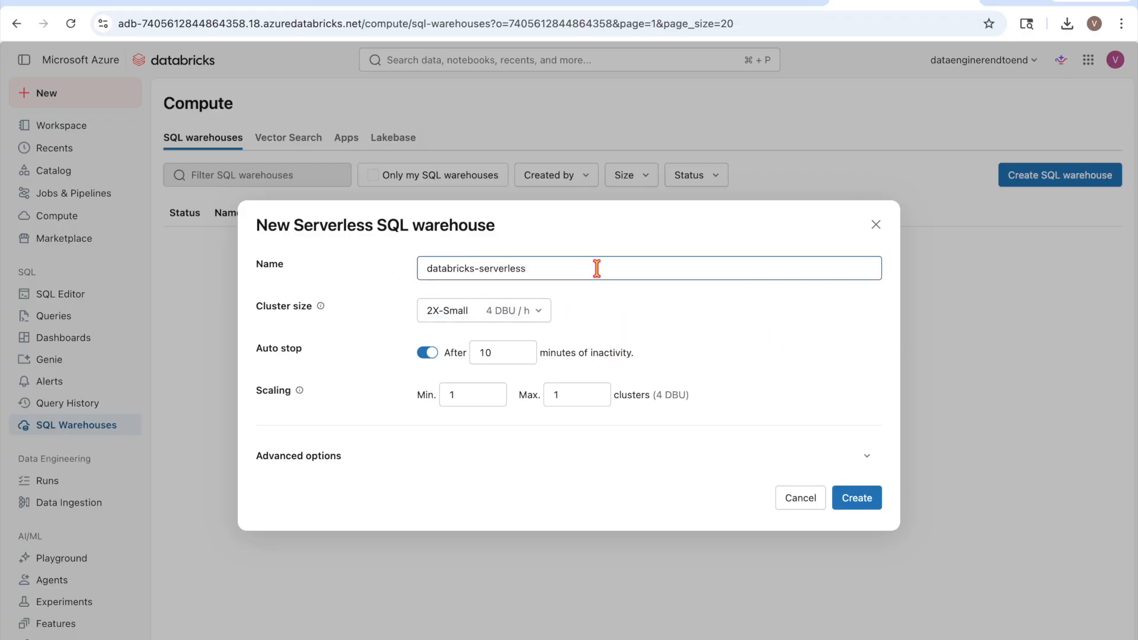
left_click(535, 314)
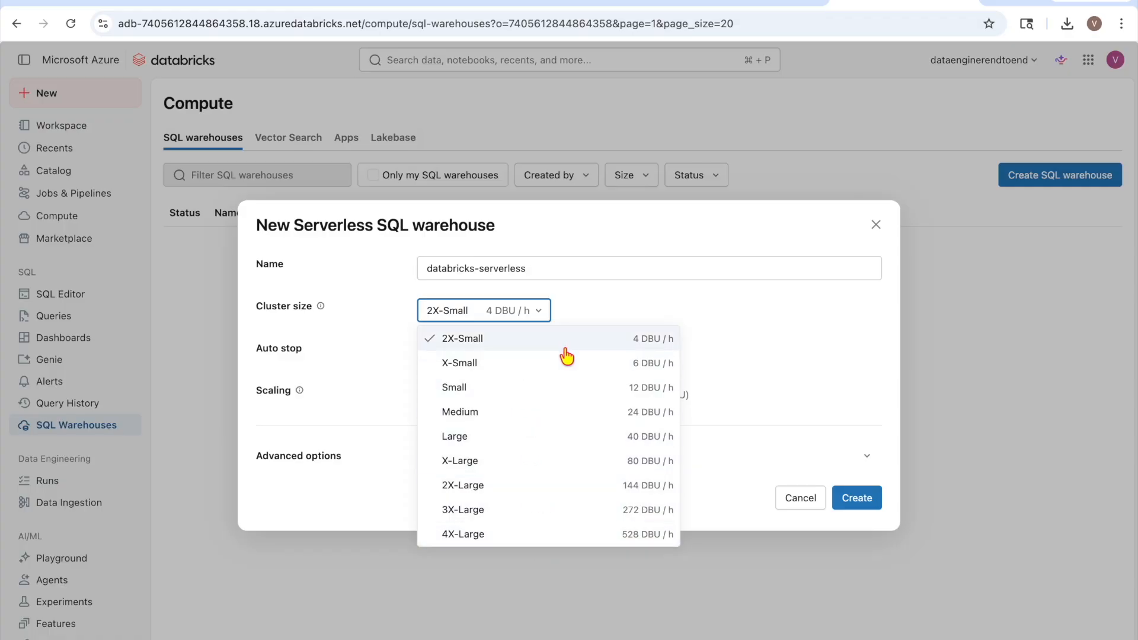
left_click(617, 346)
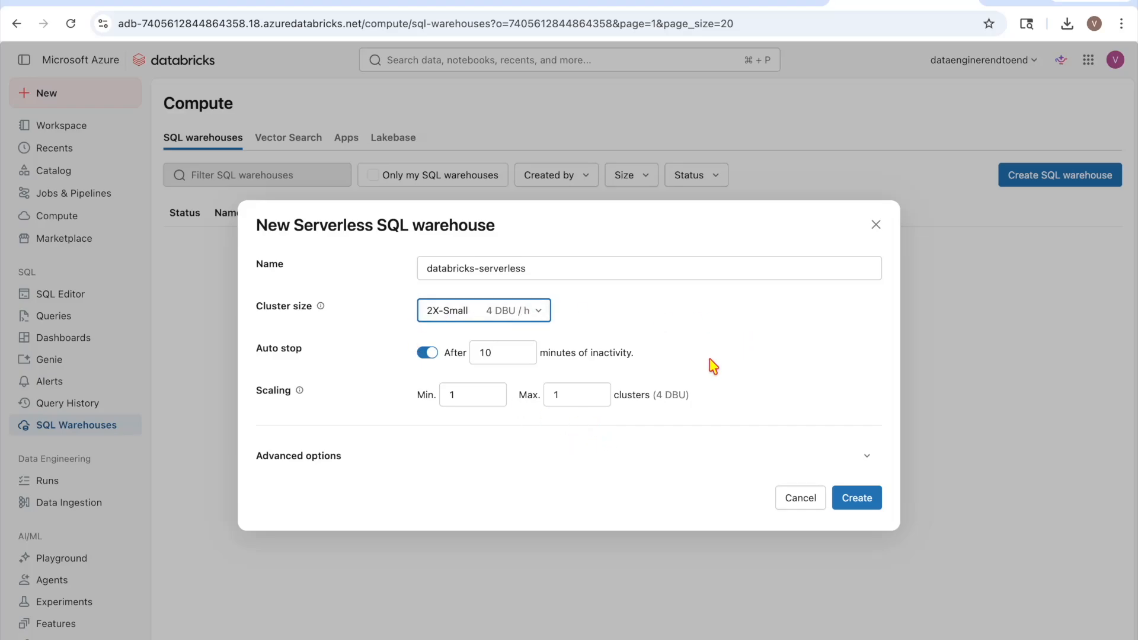
Create the databricks-serverless warehouse, dismiss the permissions dialog, and view its connection details
left_click(852, 498)
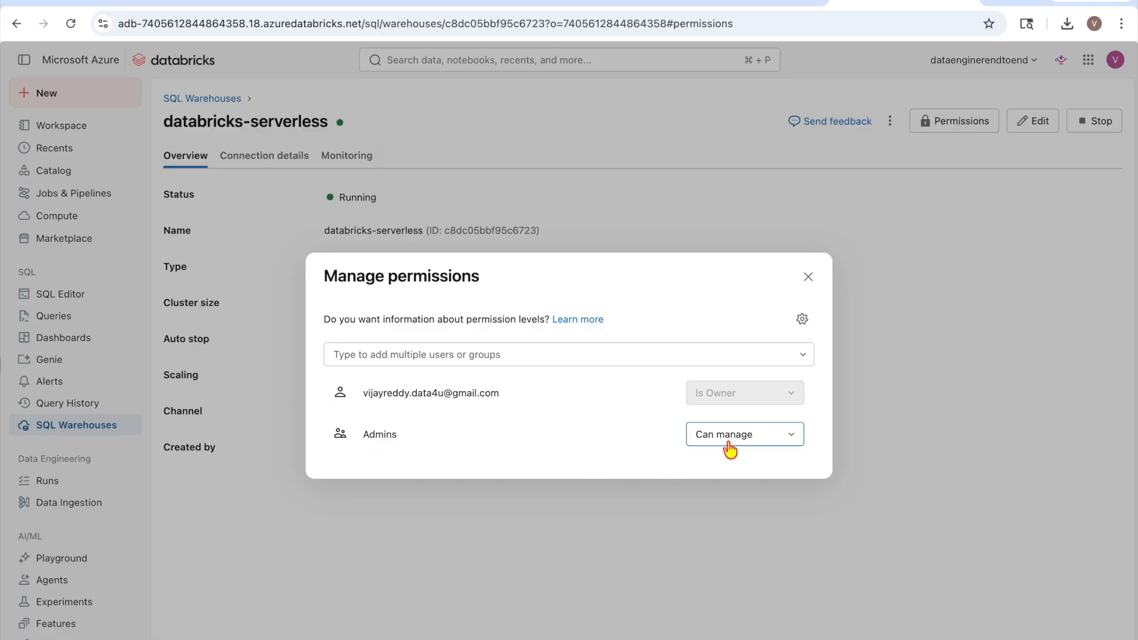
left_click(808, 277)
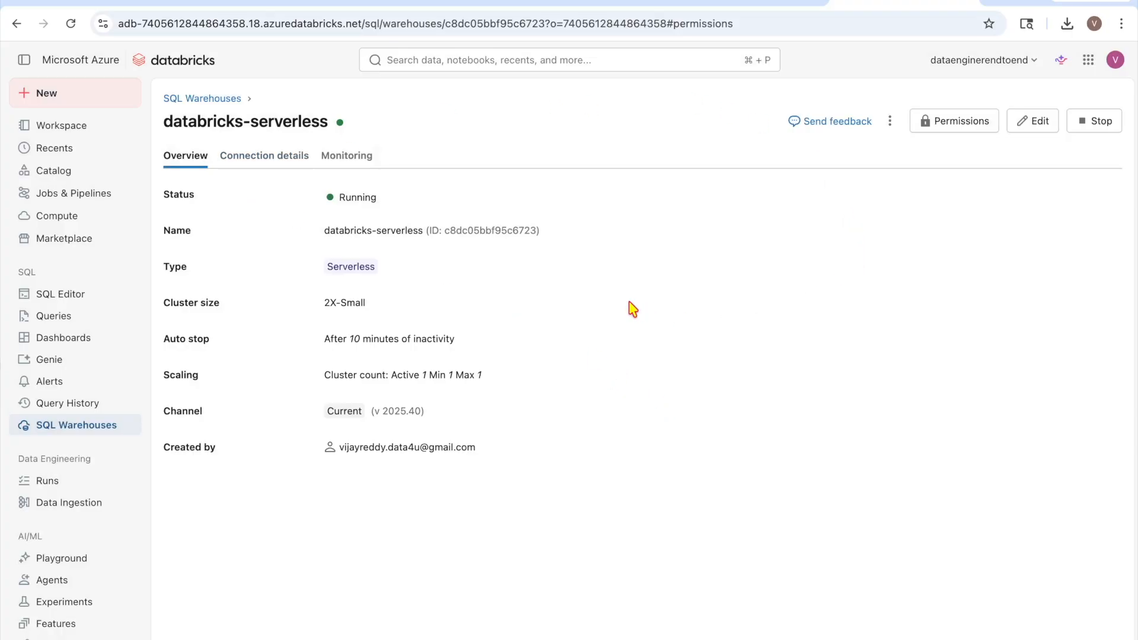
left_click(273, 157)
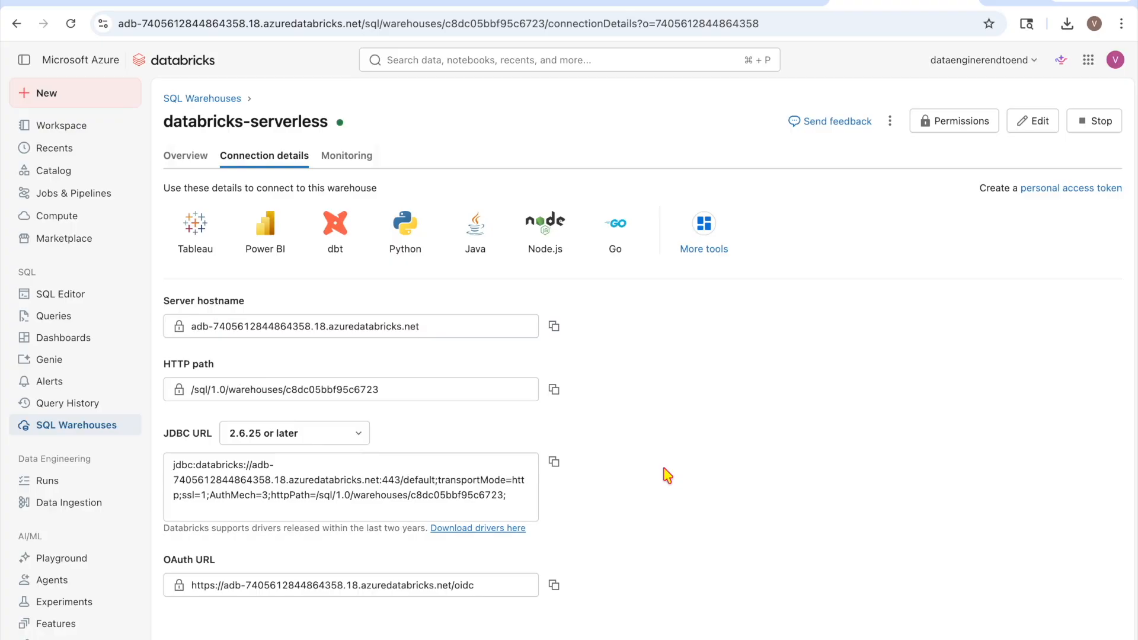
Check the warehouse's Monitoring and Overview tabs, then view the empty workspace home folder
left_click(346, 157)
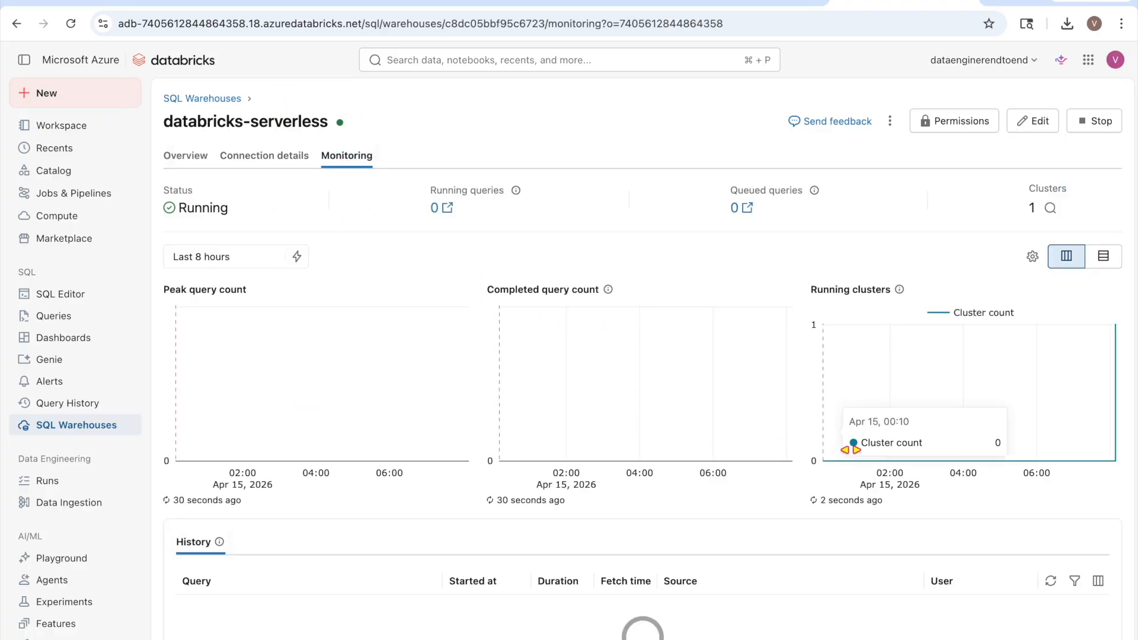
left_click(185, 157)
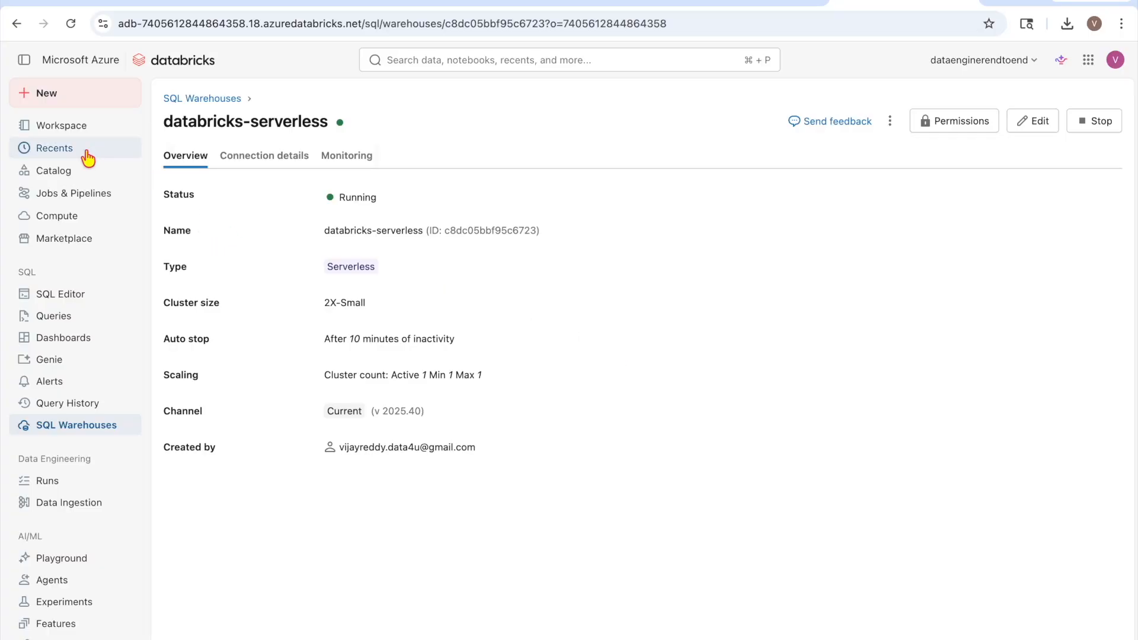
left_click(61, 126)
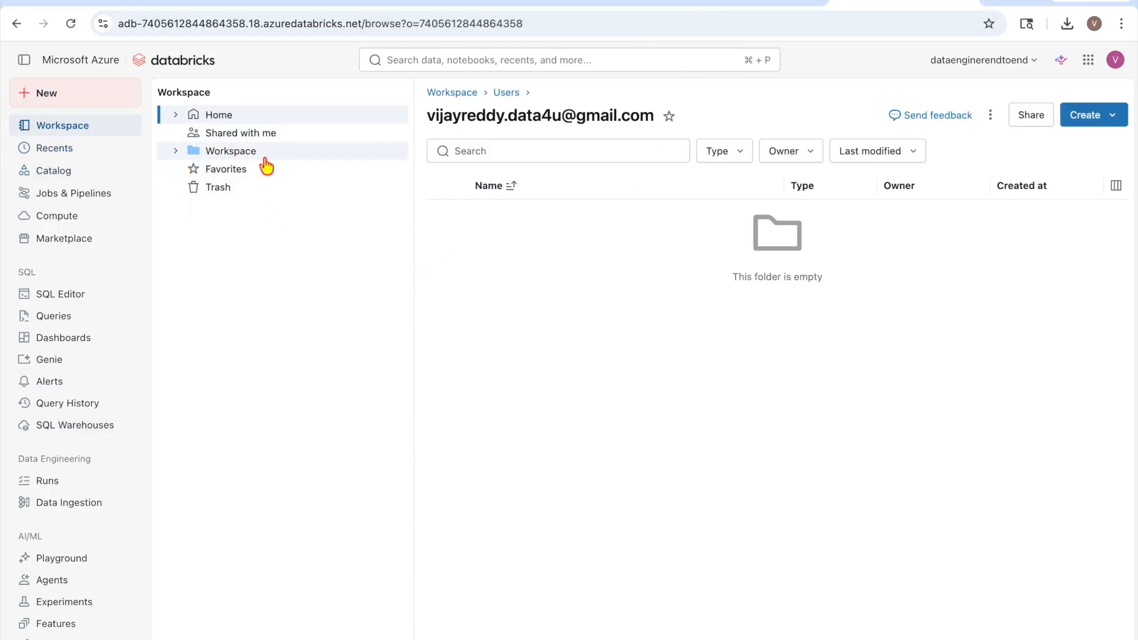
Create a notebook with print("hello world") in a cell and run it
left_click(1095, 119)
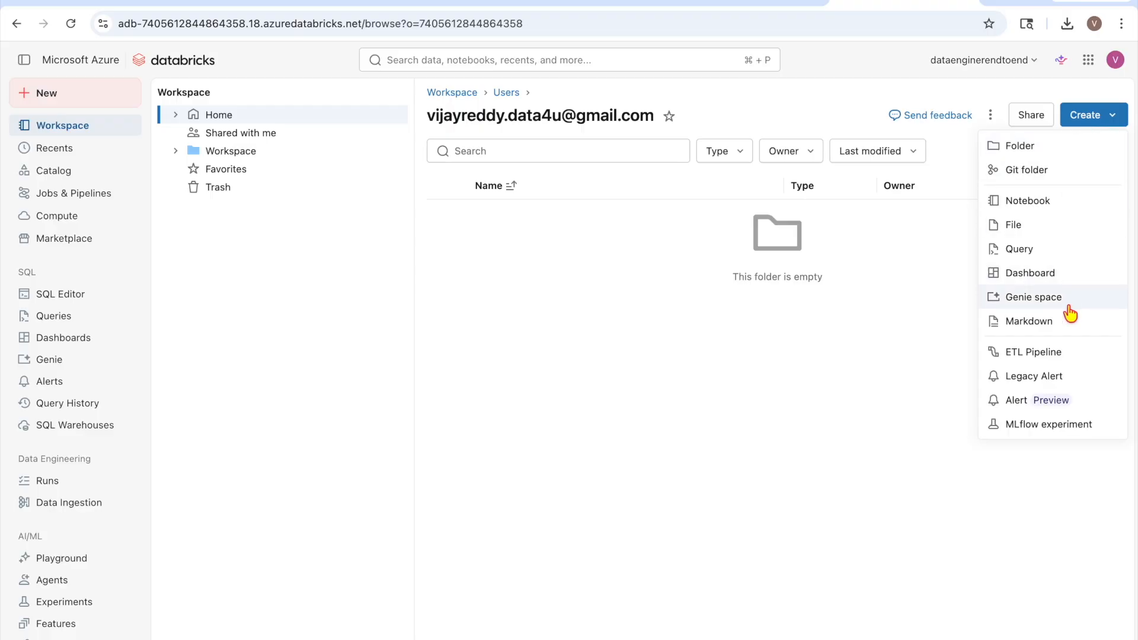
left_click(1028, 205)
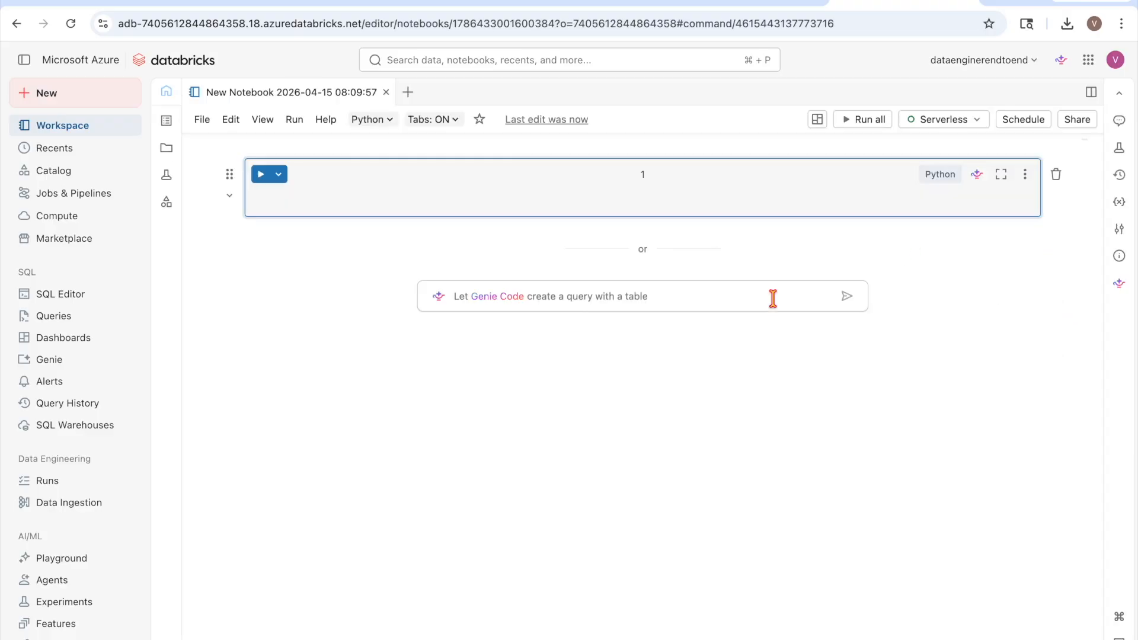
type("print")
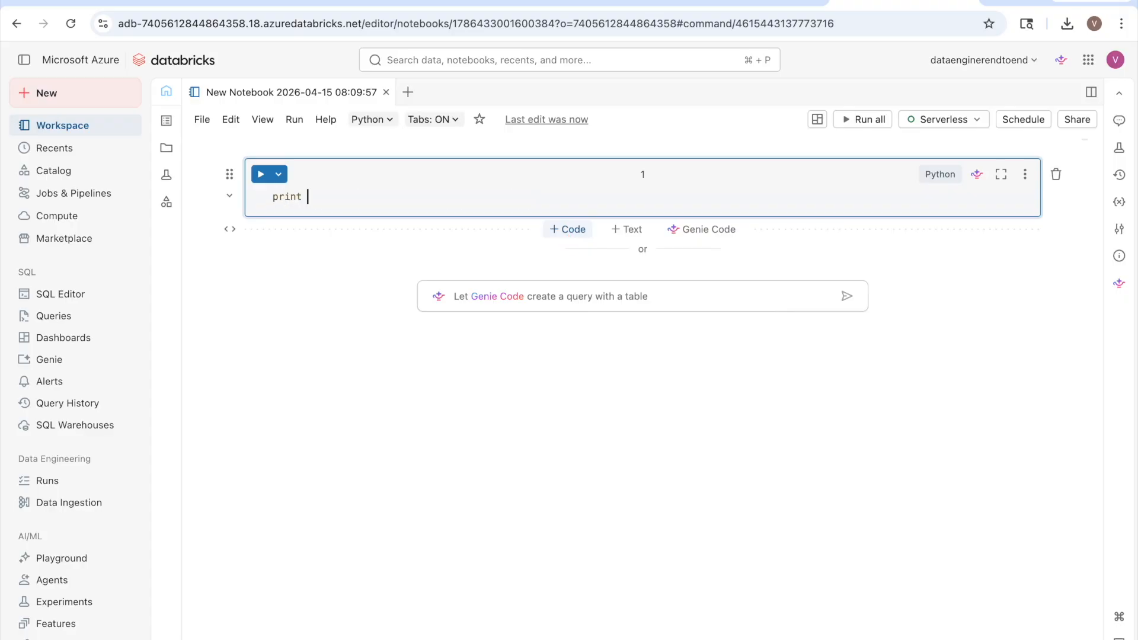
type(" \"")
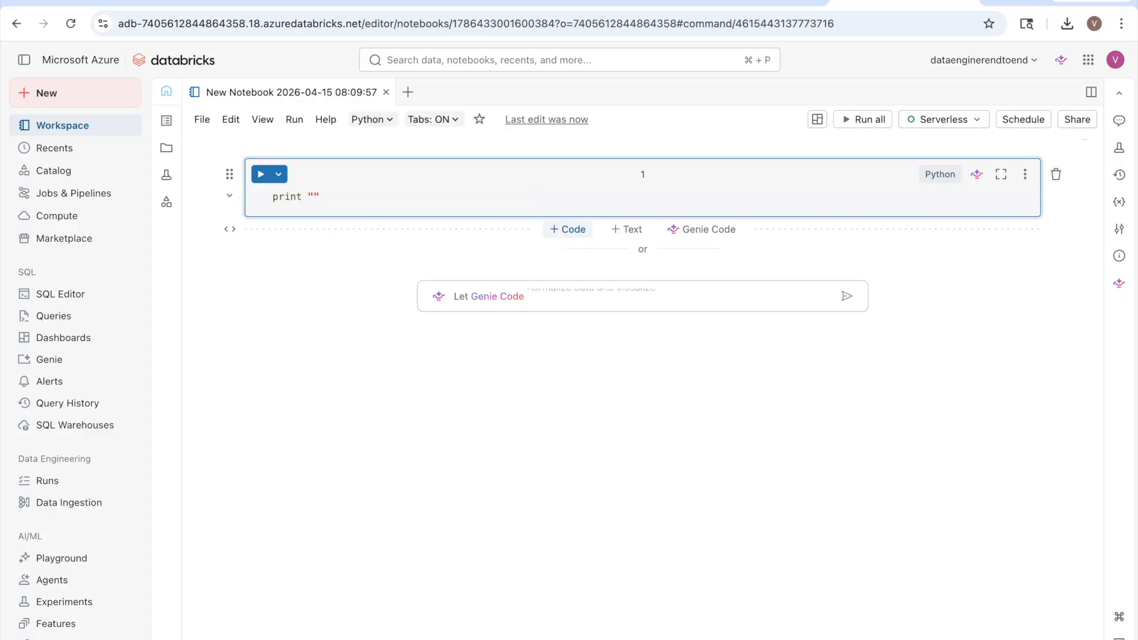
type("hello world")
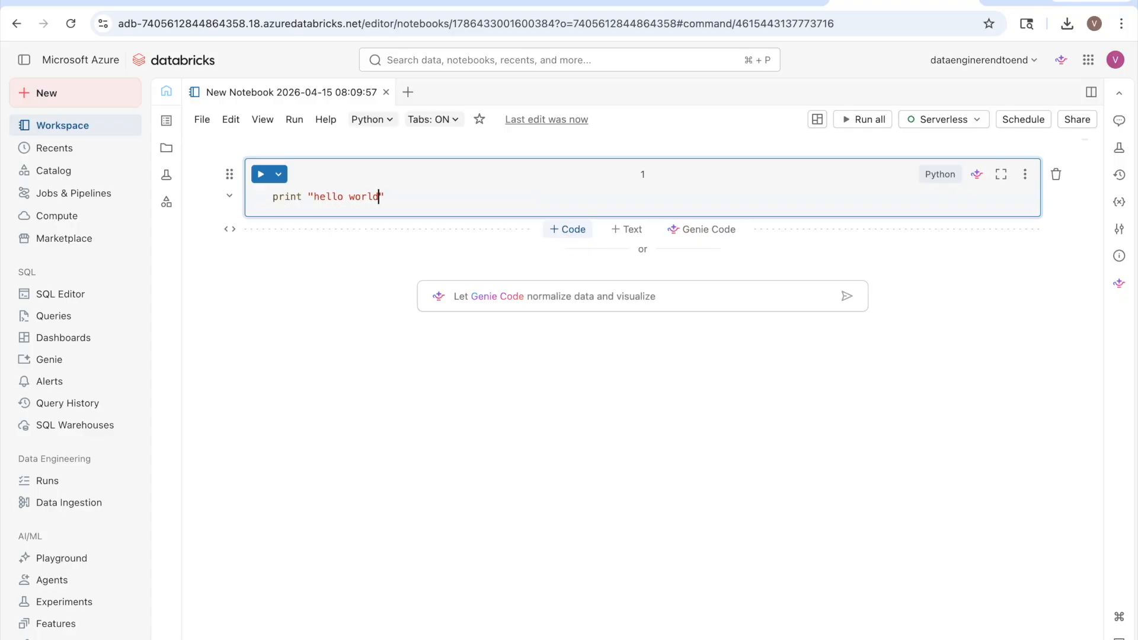
left_click(306, 196)
type("(")
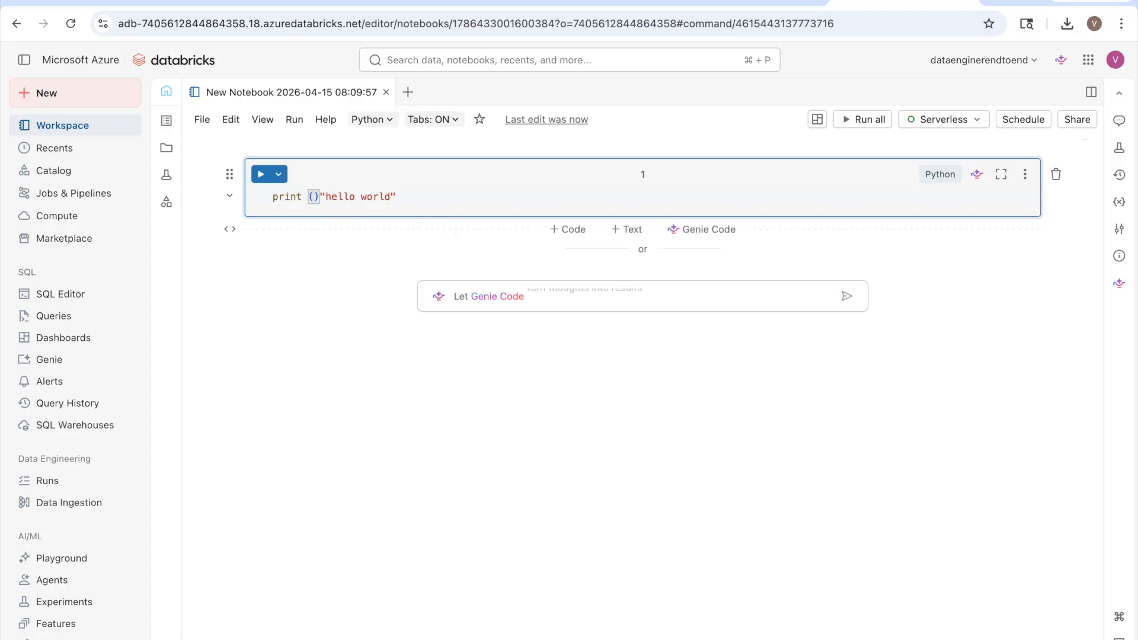
key("Right")
key("Right")
key("Right")
key("Right")
key("Right")
key("Right")
key("Right")
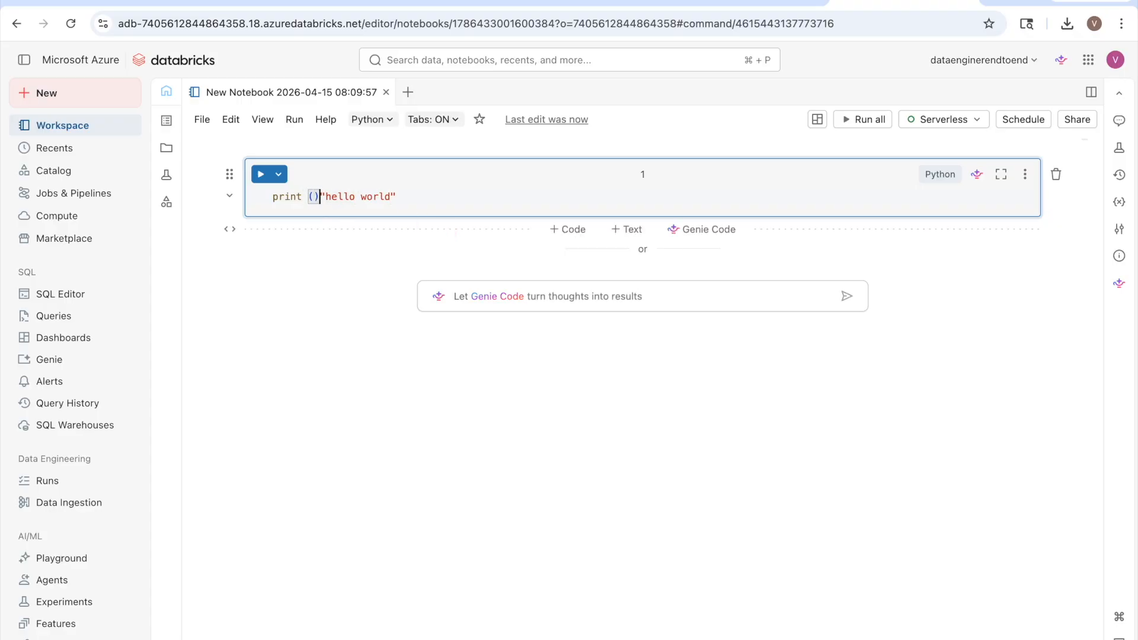
key("BackSpace")
key("shift+Return")
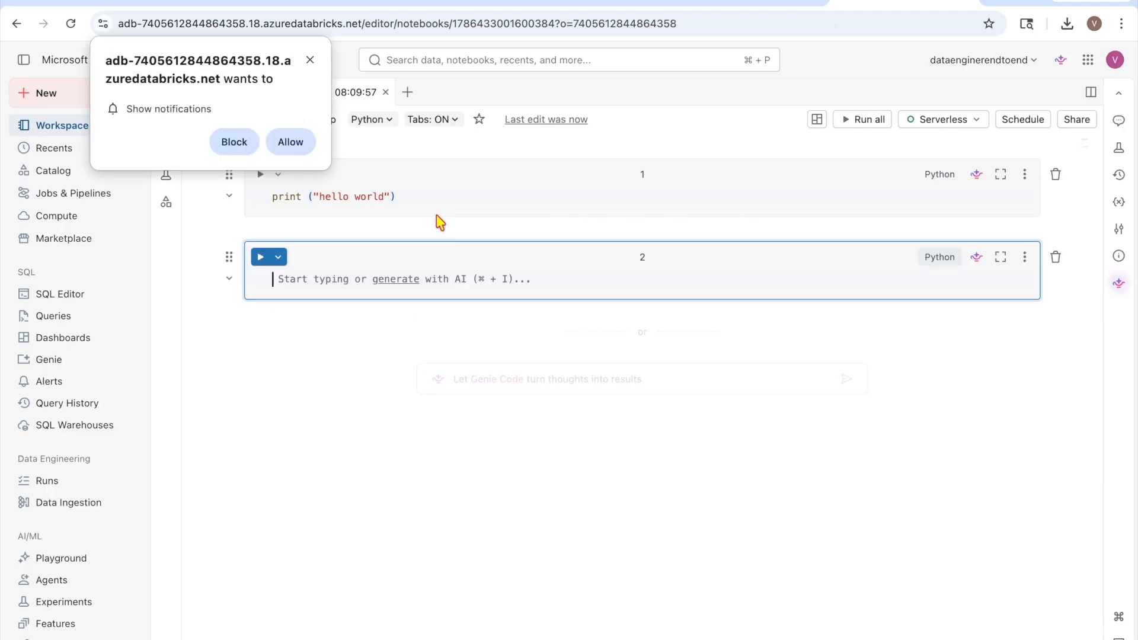
Dismiss the notification prompt, check the default language menu unchanged, and return to Azure portal
left_click(277, 140)
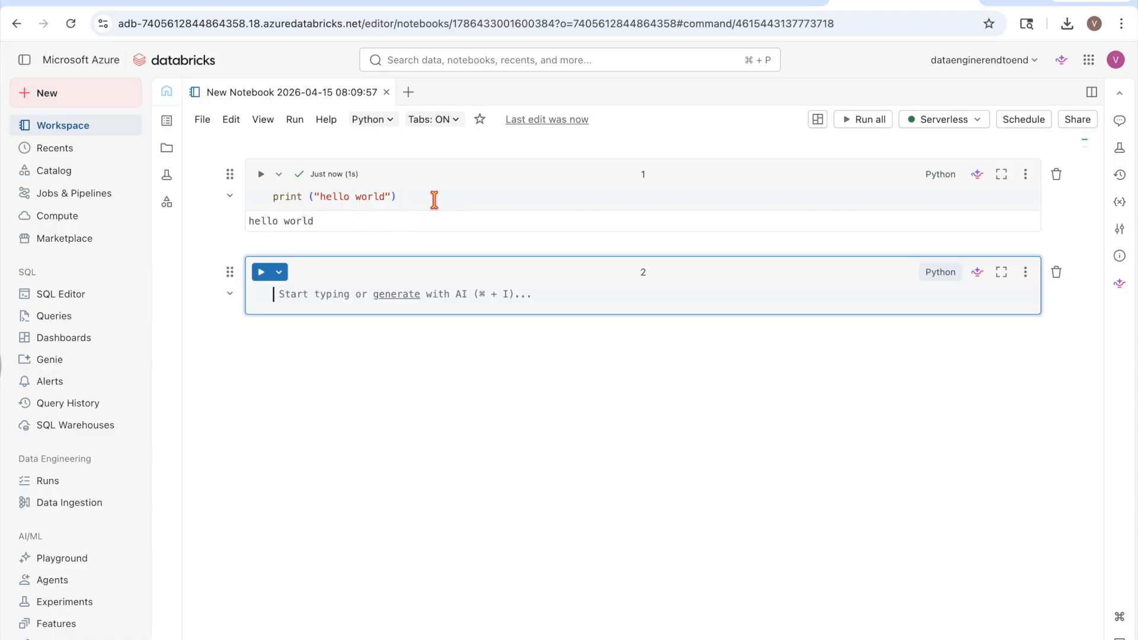
left_click(370, 120)
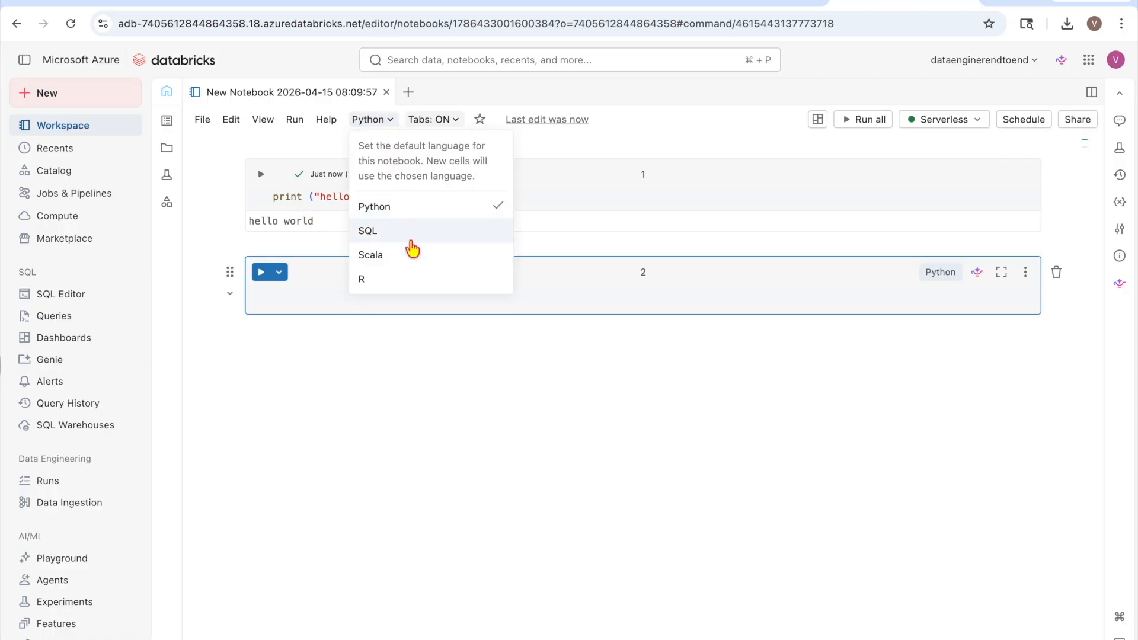
left_click(579, 190)
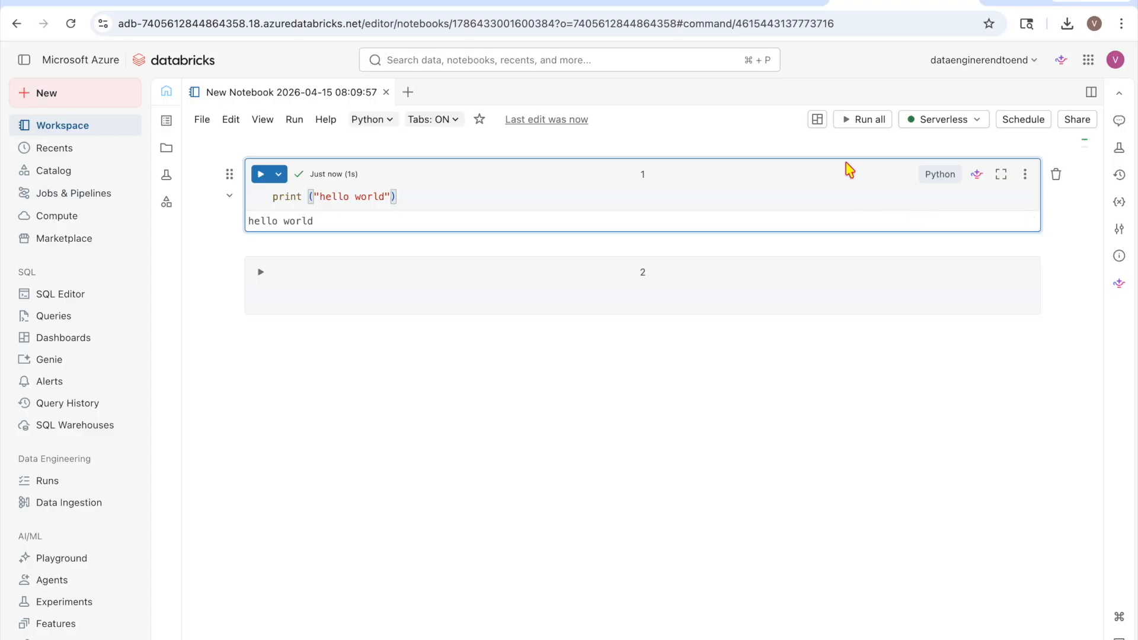
left_click(723, 3)
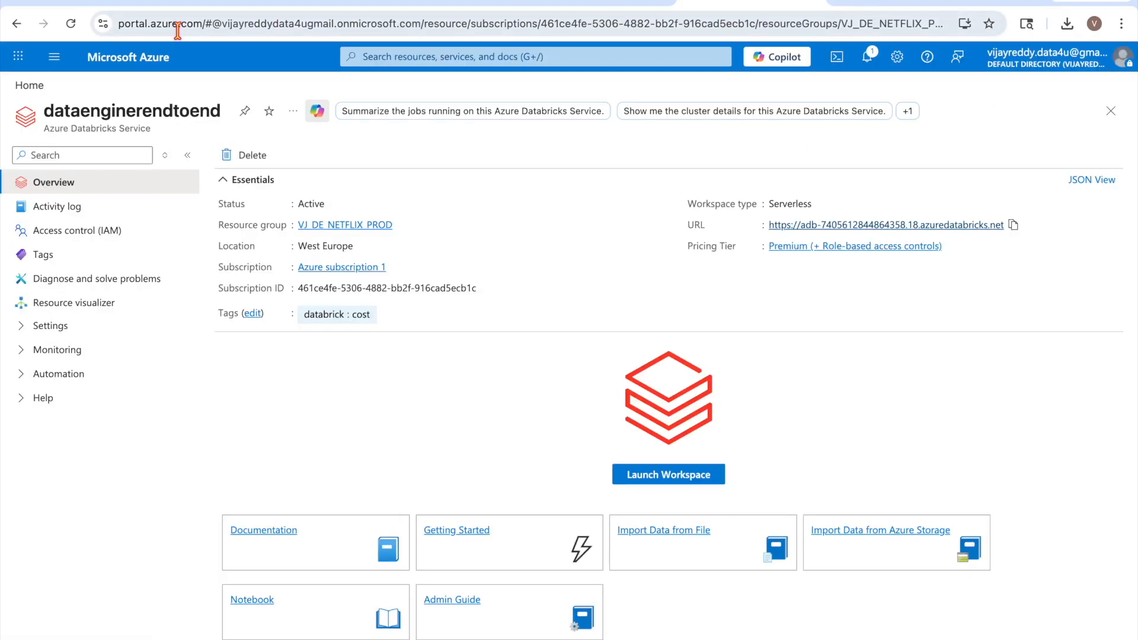
From the portal home page, open VJ-DE-WEU-PROD and launch its Data Factory Studio
left_click(26, 84)
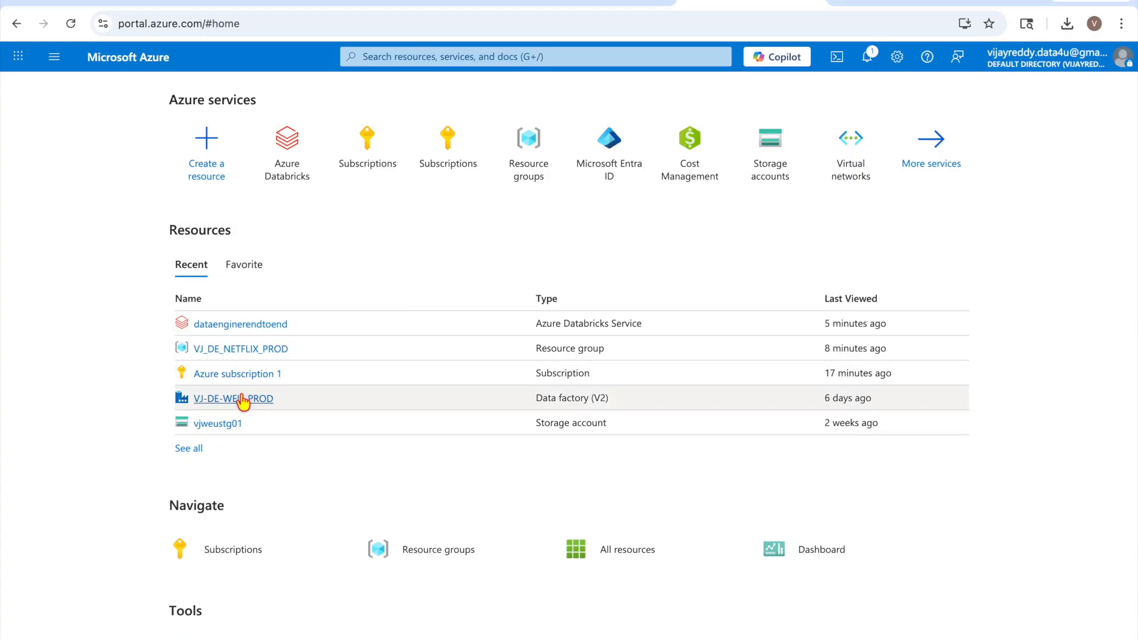
left_click(237, 397)
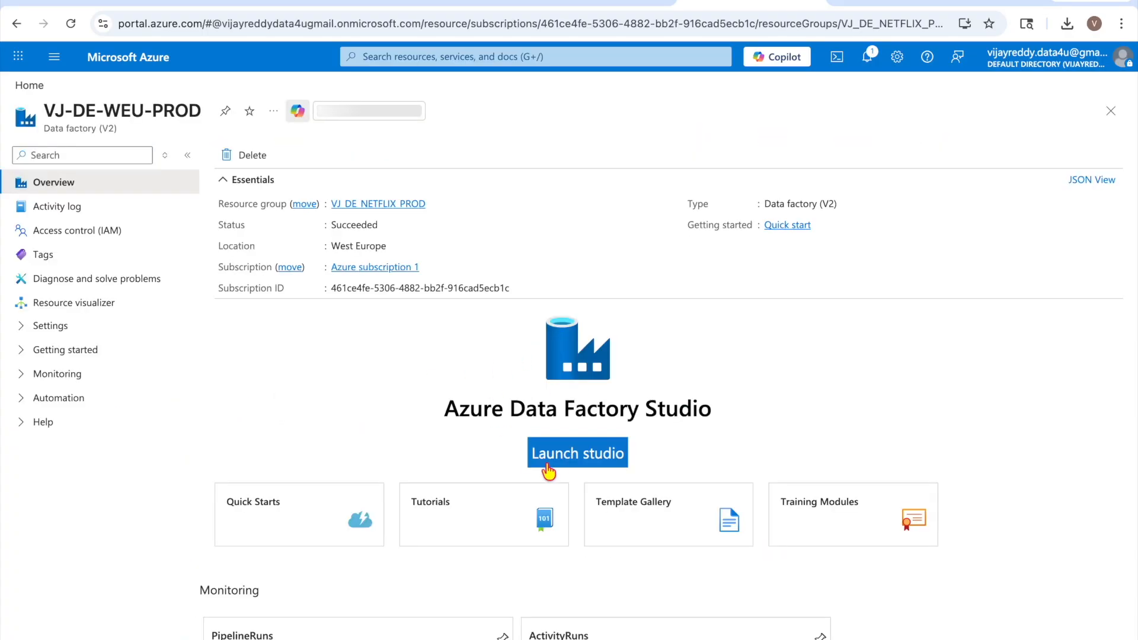
left_click(563, 468)
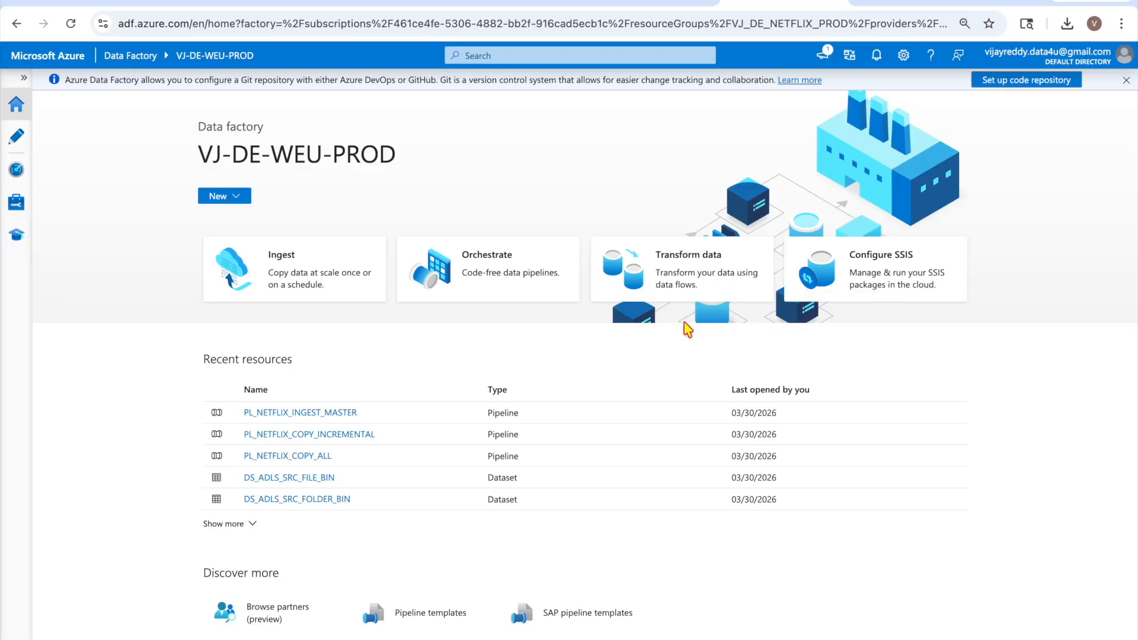
Expand the Pipelines list in the Author view, then return to the Databricks hello world notebook
left_click(16, 136)
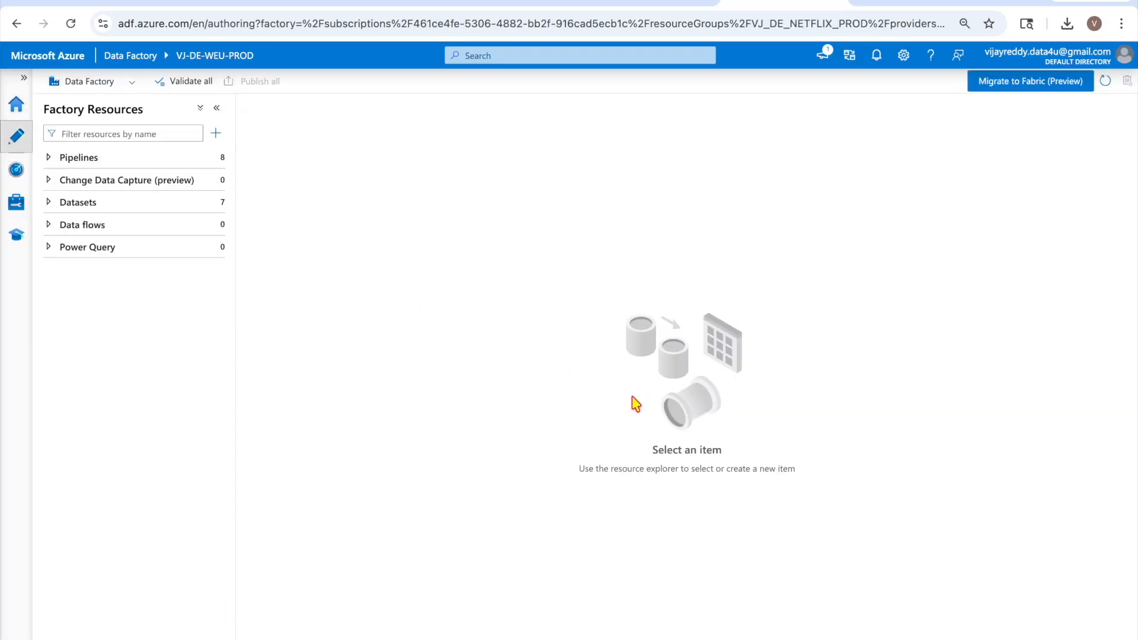
left_click(49, 158)
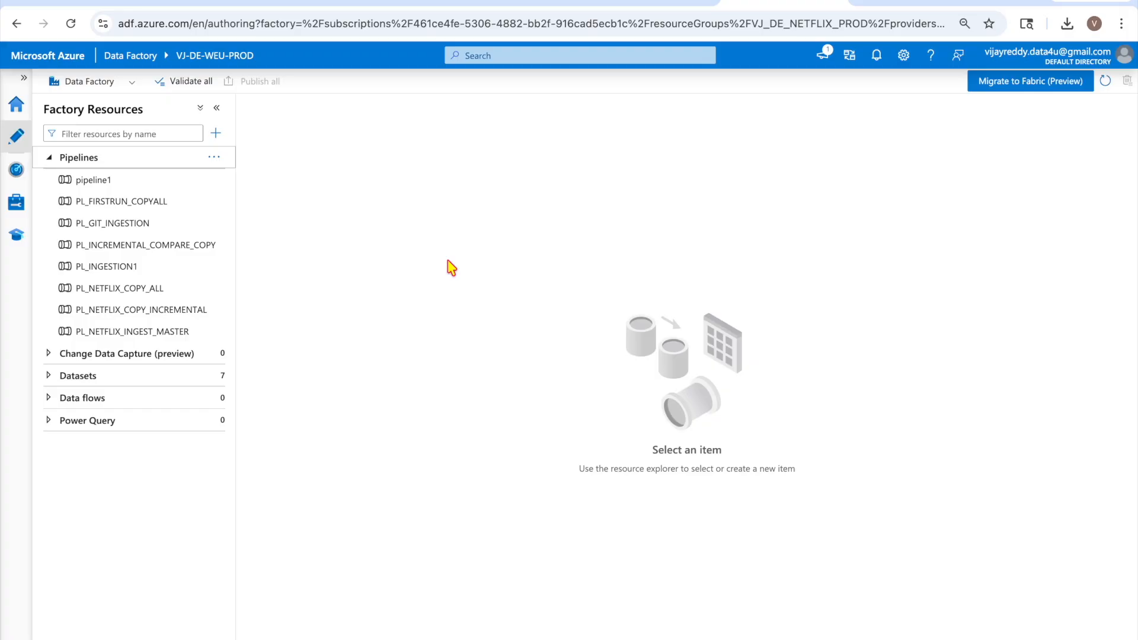
left_click(873, 4)
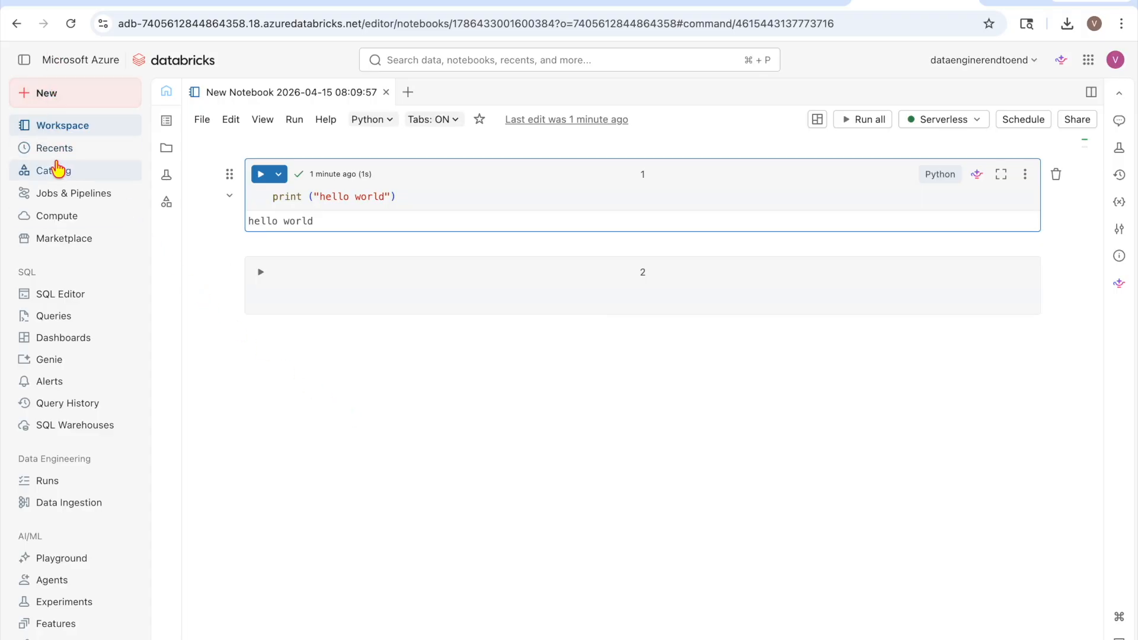
Browse the Databricks Catalog, then switch back to the Data Factory authoring tab
left_click(86, 172)
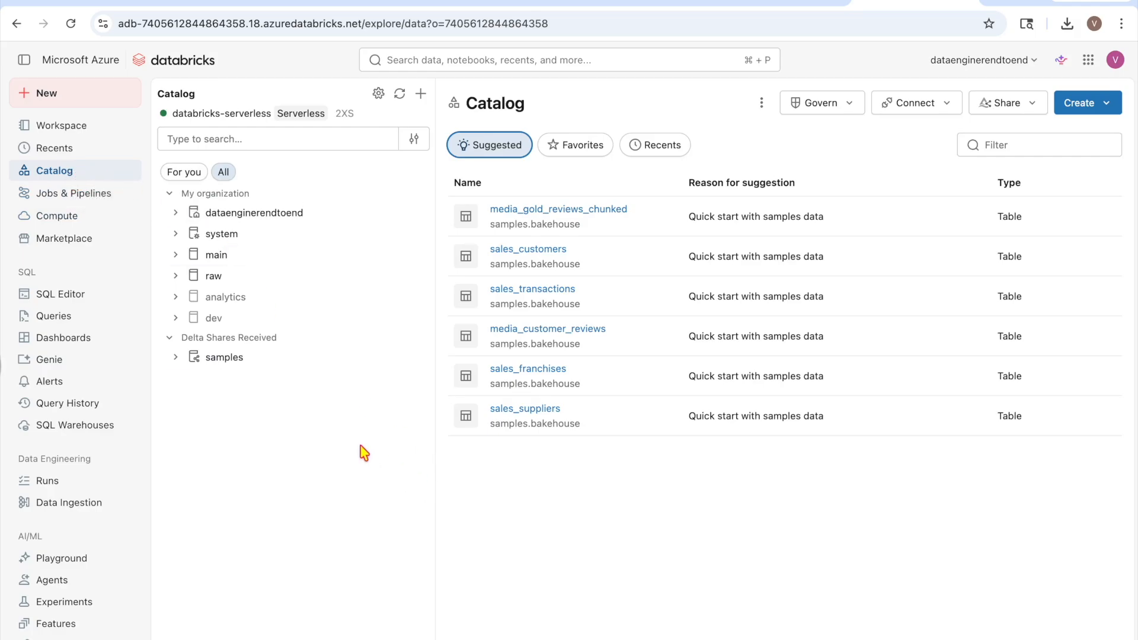
left_click(764, 7)
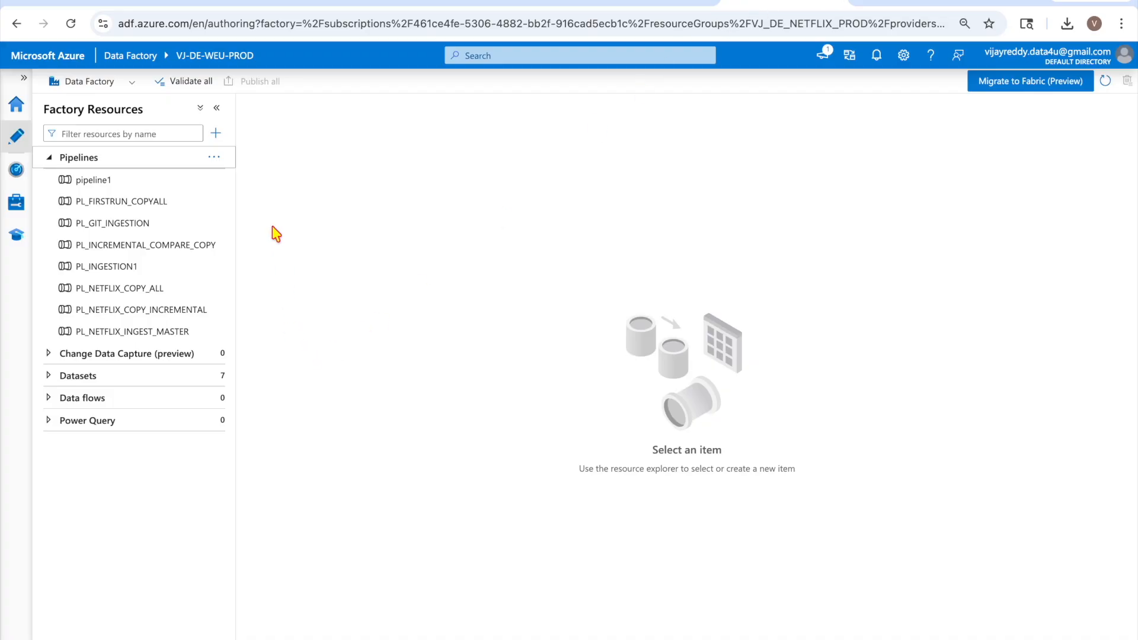
Create a new pipeline2 and drag a Databricks Notebook activity onto its canvas
left_click(215, 134)
mouse_move(261, 153)
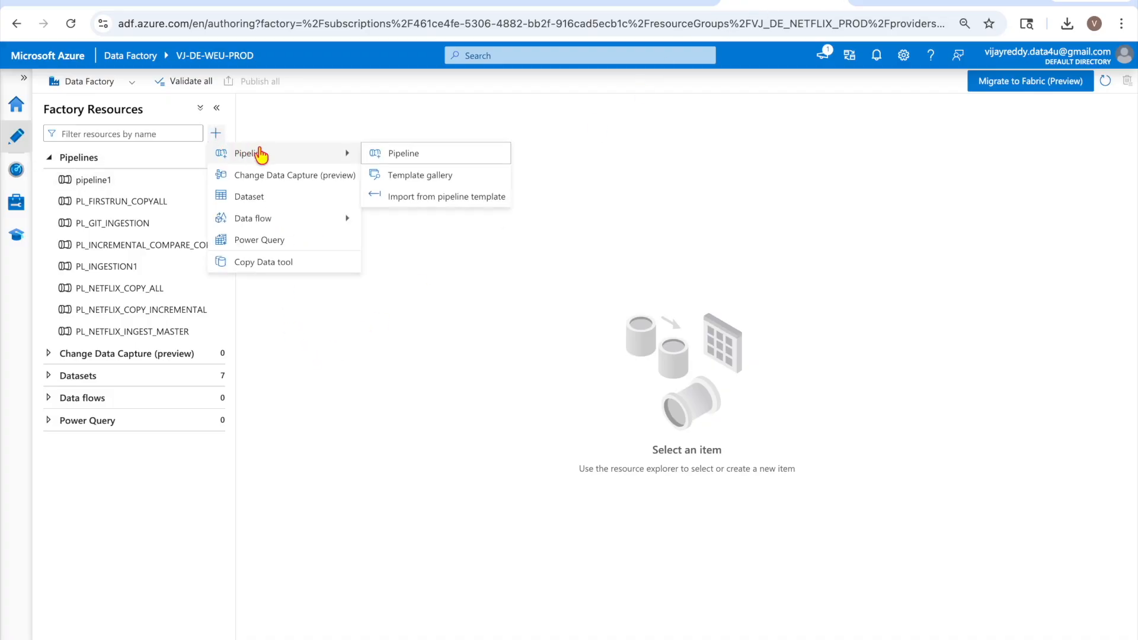
left_click(440, 157)
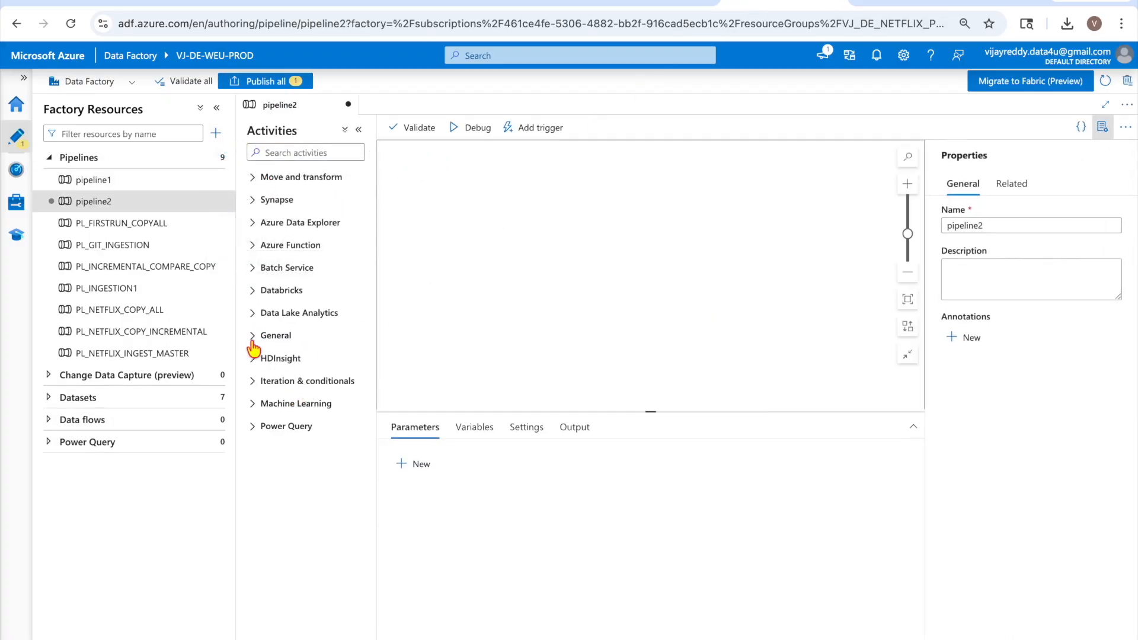
left_click(261, 291)
left_click_drag(284, 315, 520, 268)
Collapse the activities, resources and properties panes and centre Notebook1 on the canvas
left_click(358, 129)
left_click(217, 107)
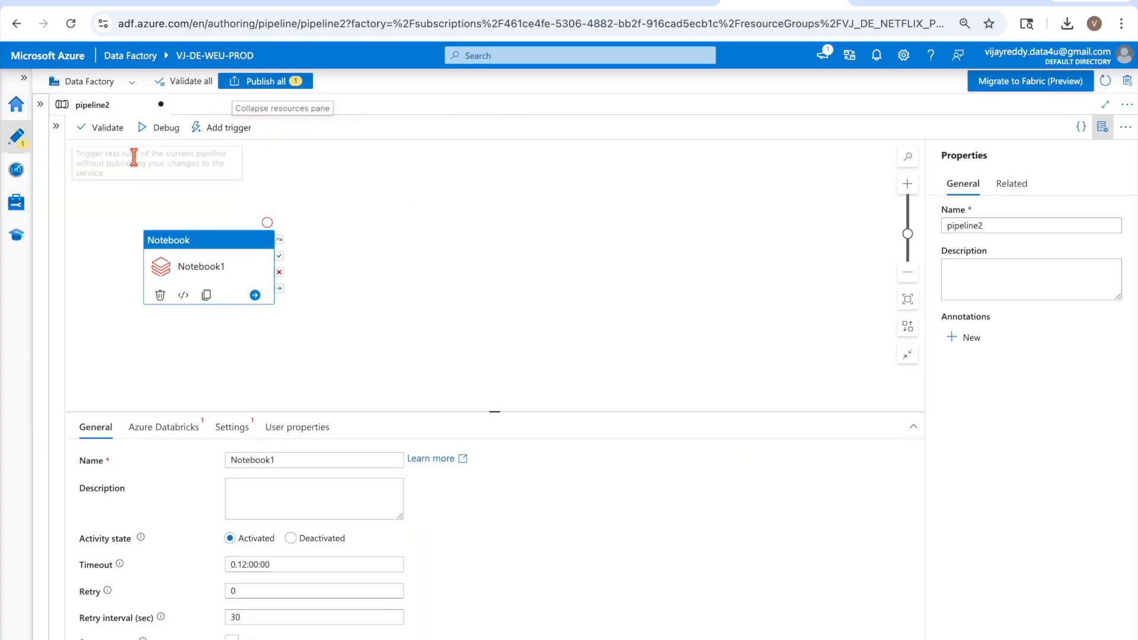
left_click(1102, 128)
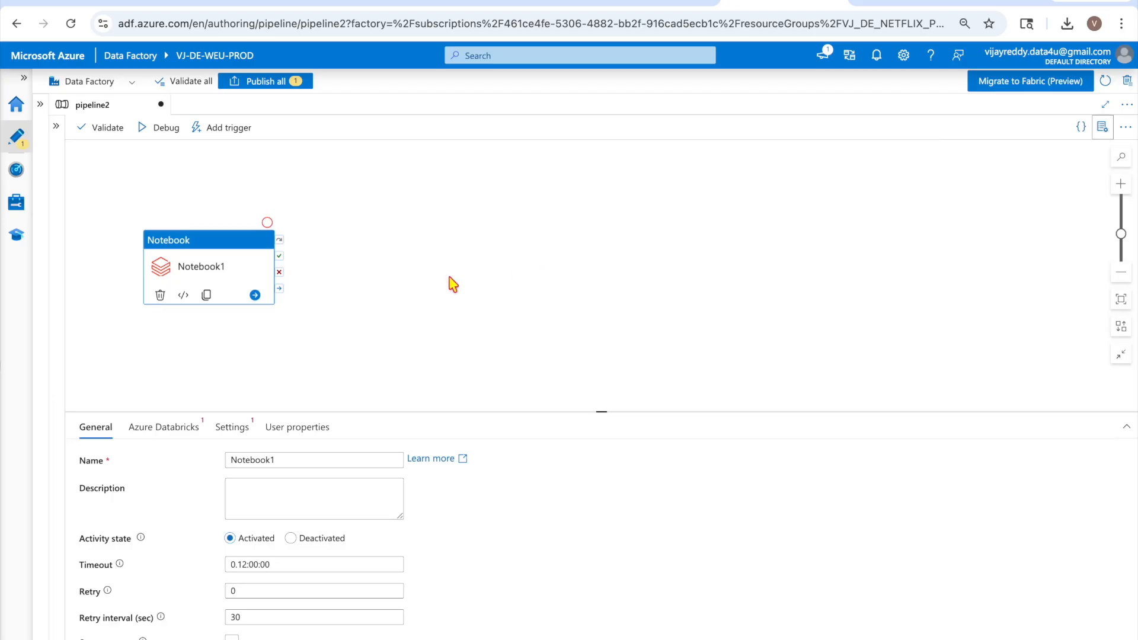
left_click_drag(243, 268, 490, 231)
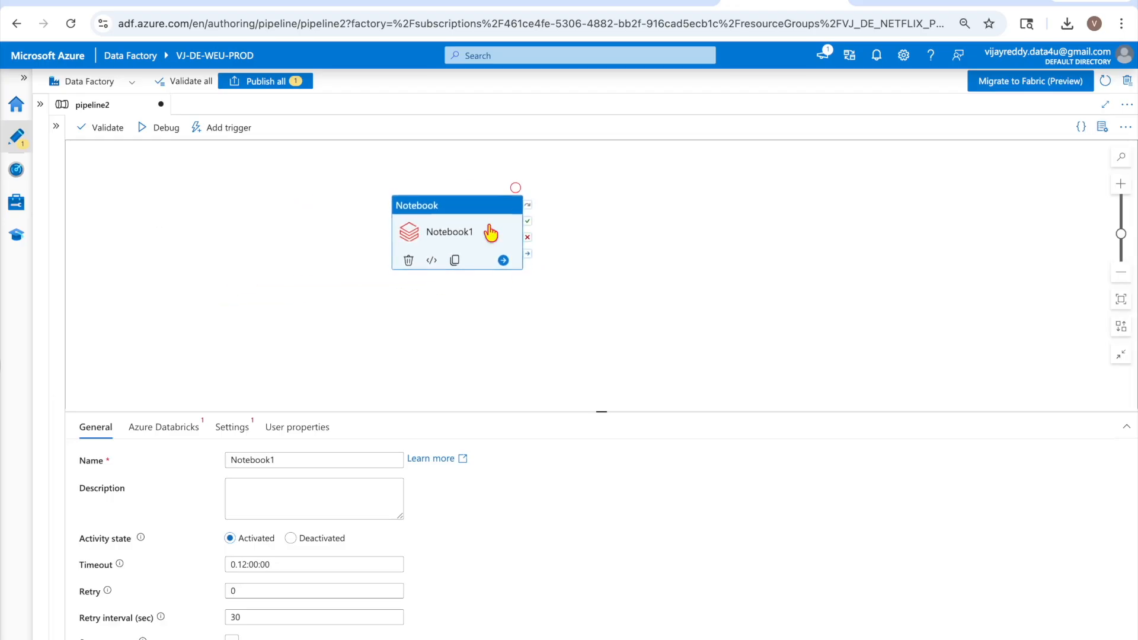
left_click(177, 427)
Start a new Databricks linked service with Azure subscription 1 and workspace dataengineerendtoend
left_click(421, 458)
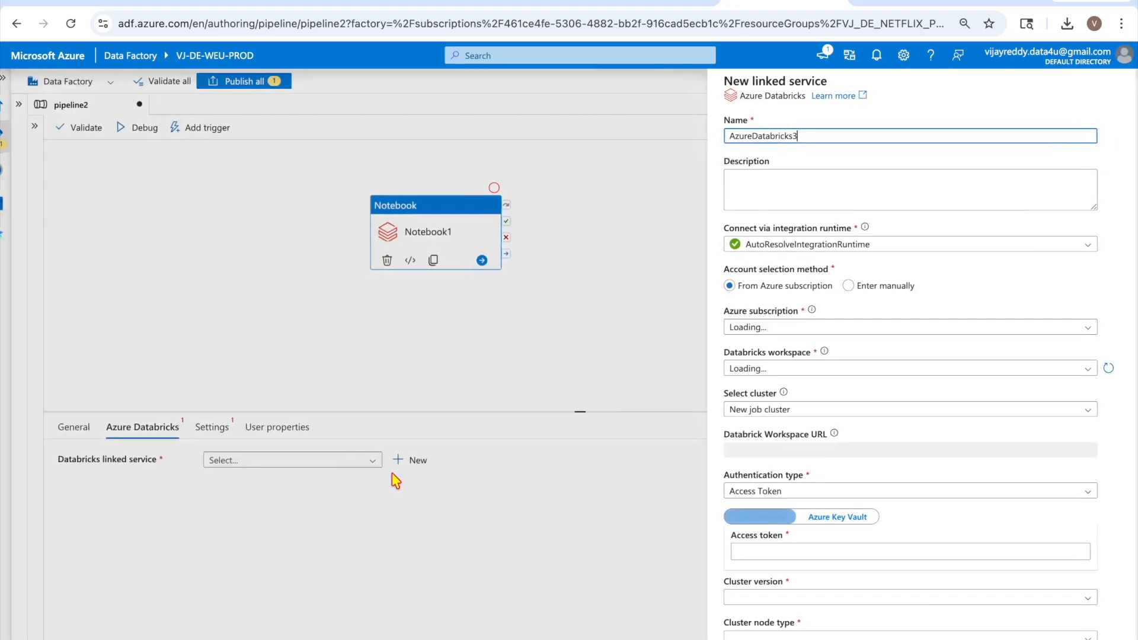
scroll(942, 308, "down", 1)
scroll(941, 310, "up", 2)
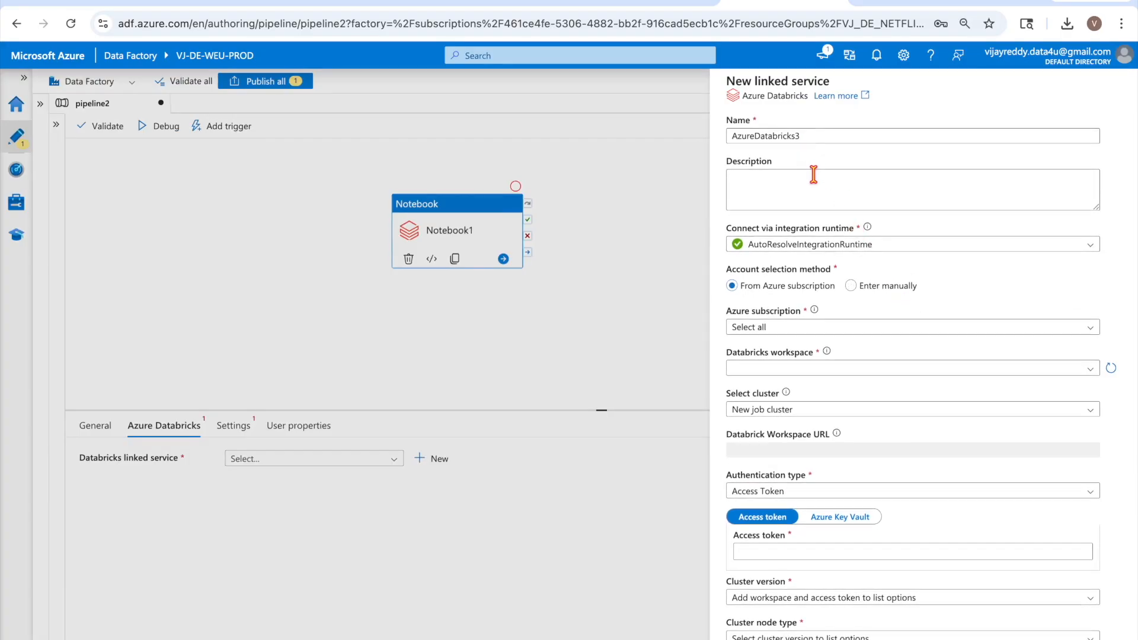
left_click(904, 327)
left_click(863, 368)
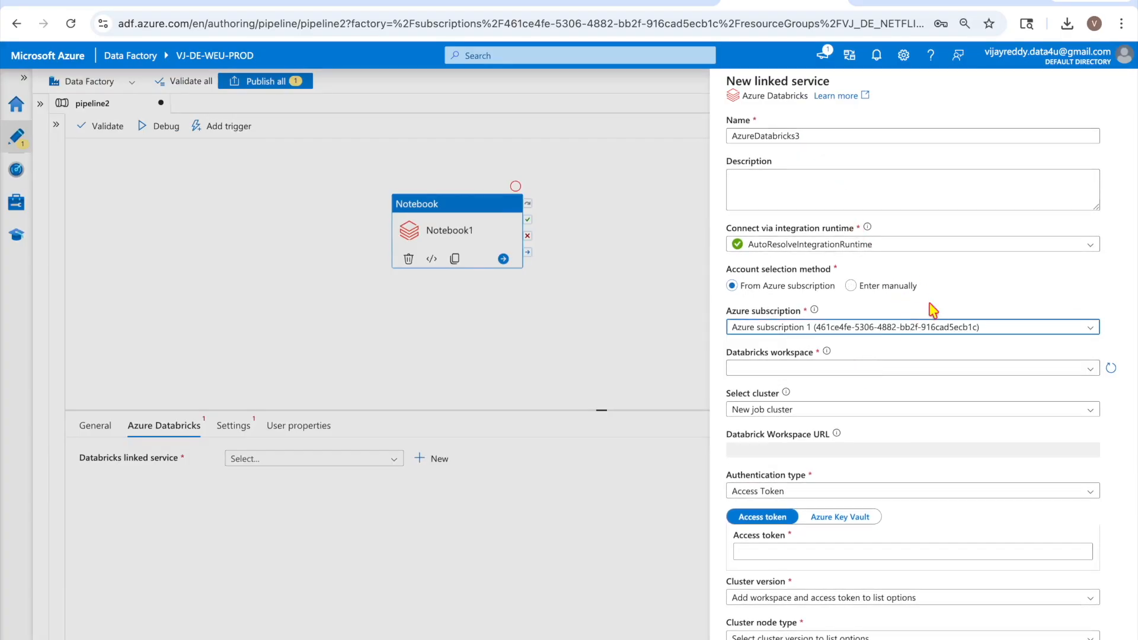
scroll(914, 320, "down", 1)
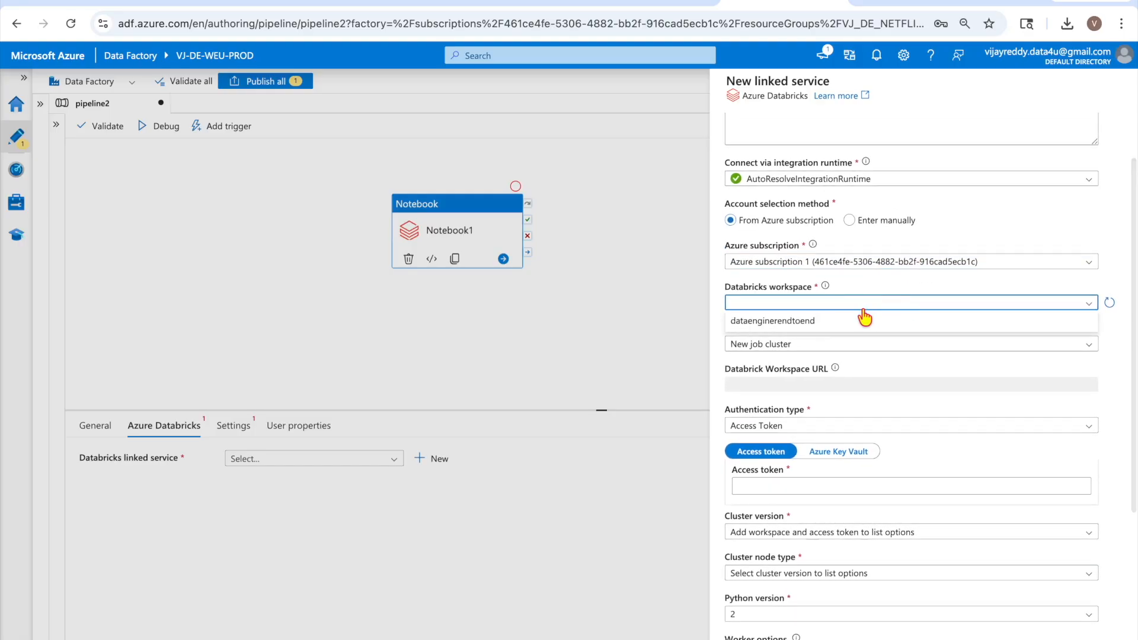
left_click(830, 320)
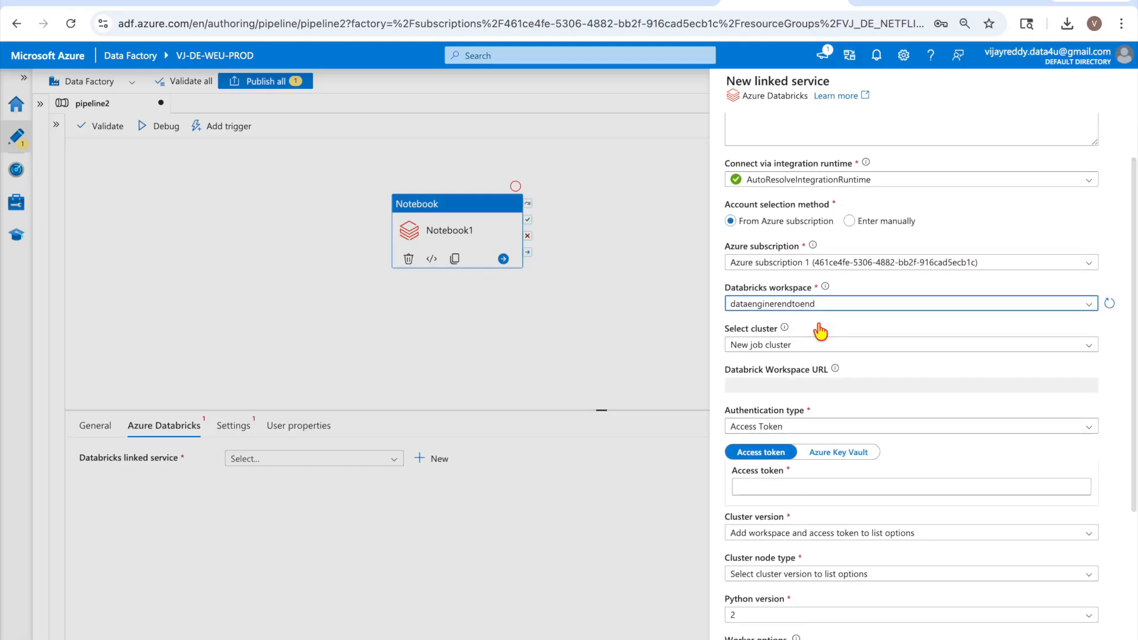
Choose the Serverless cluster, then open the Databricks account menu in the other tab
left_click(900, 350)
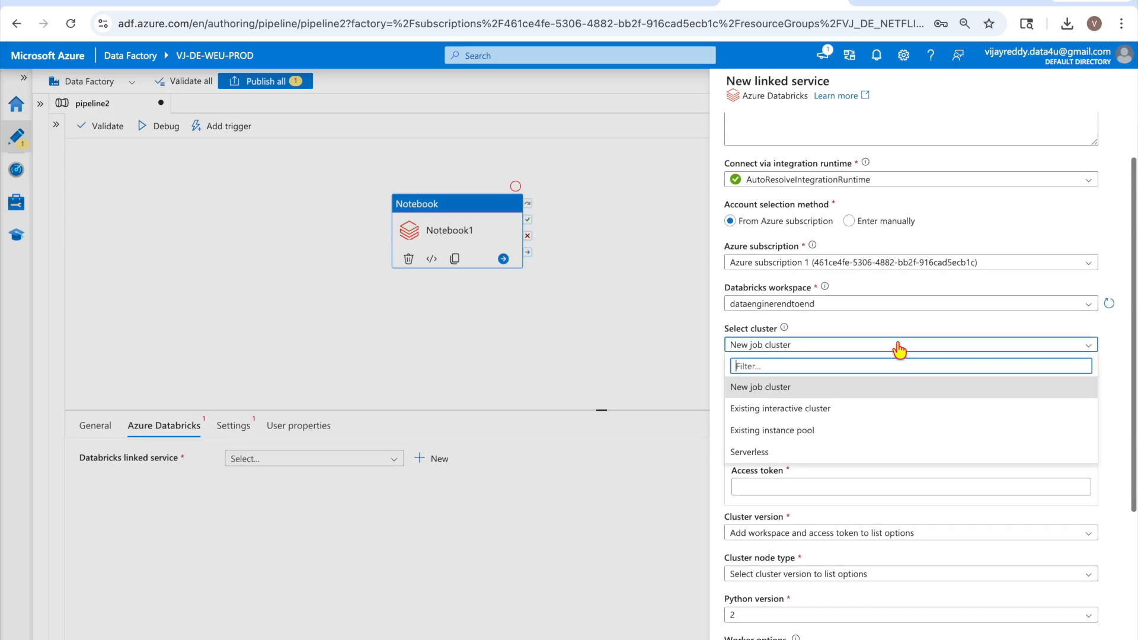
scroll(900, 350, "down", 1)
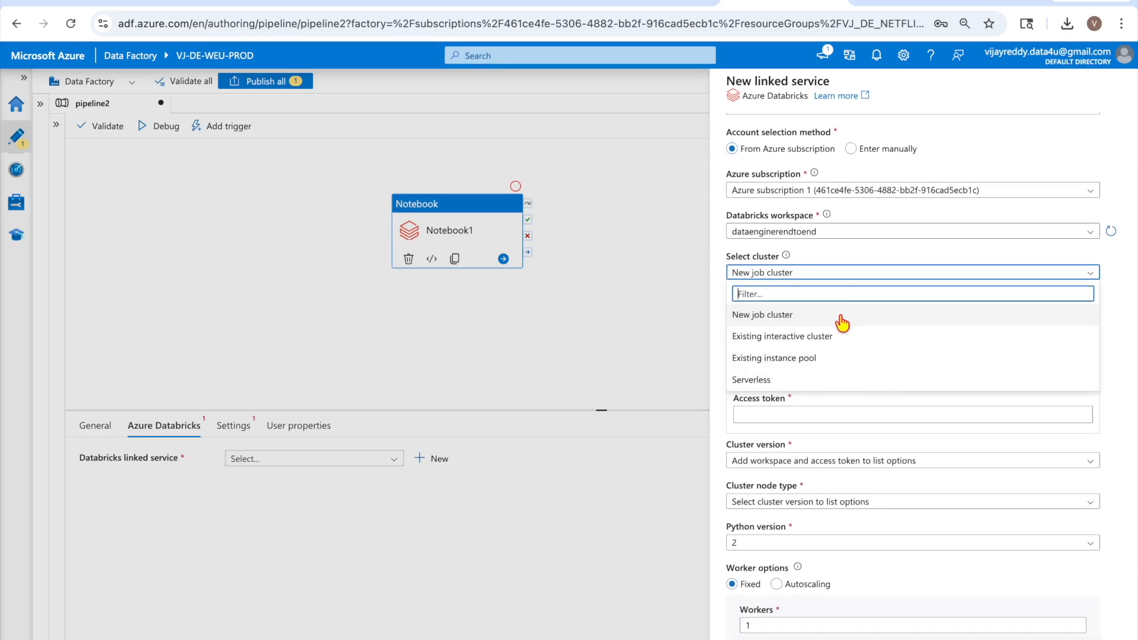
left_click(788, 380)
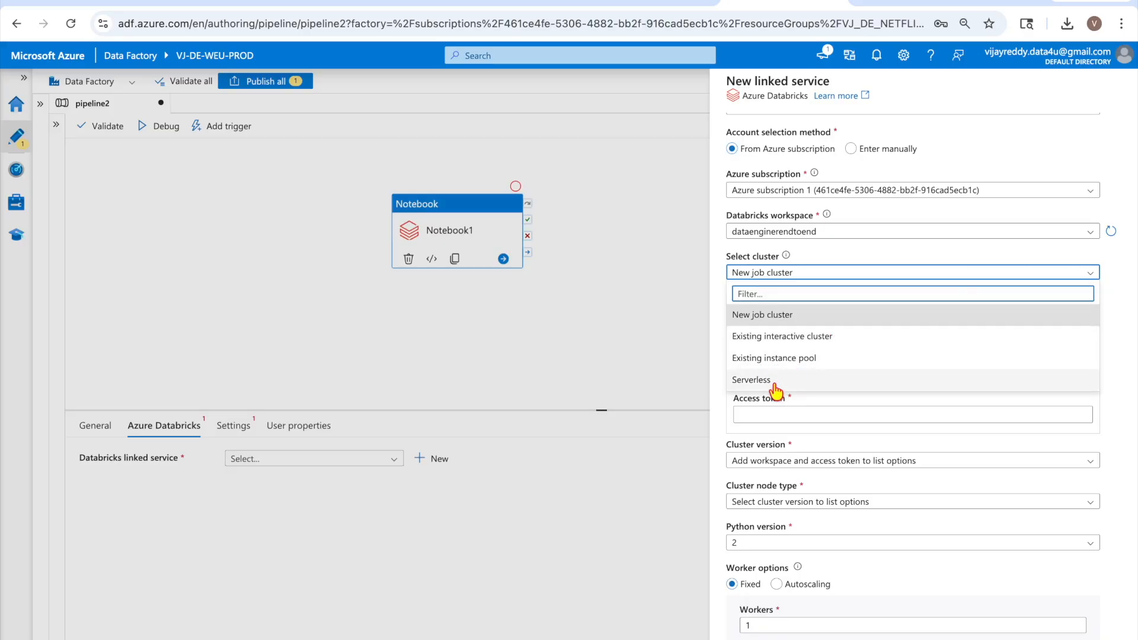
scroll(960, 385, "up", 2)
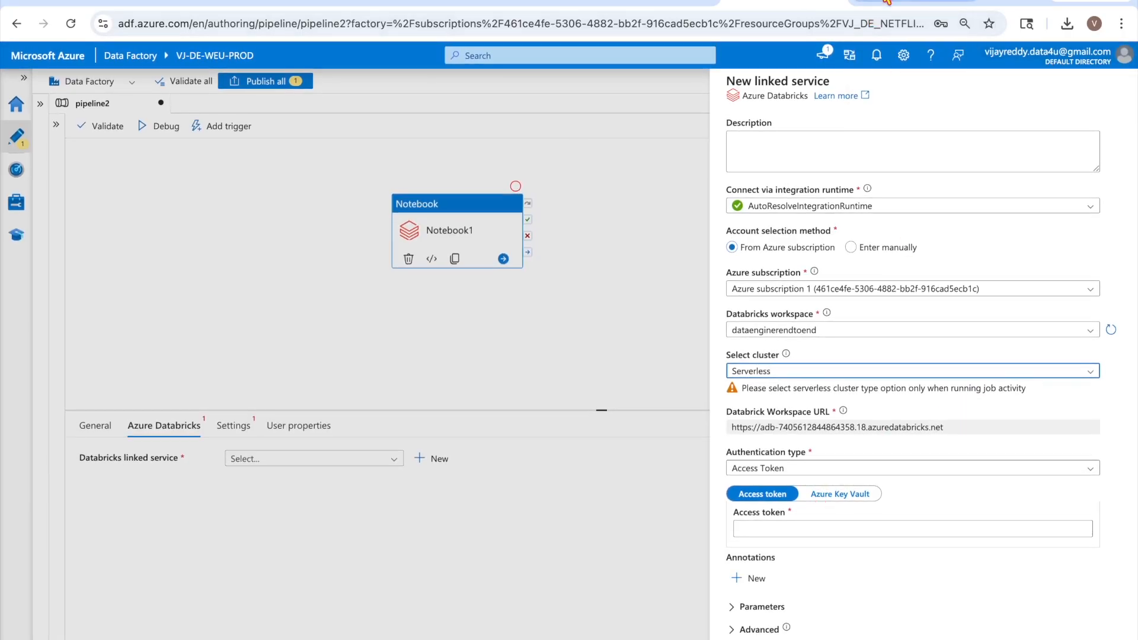
left_click(912, 2)
left_click(1115, 60)
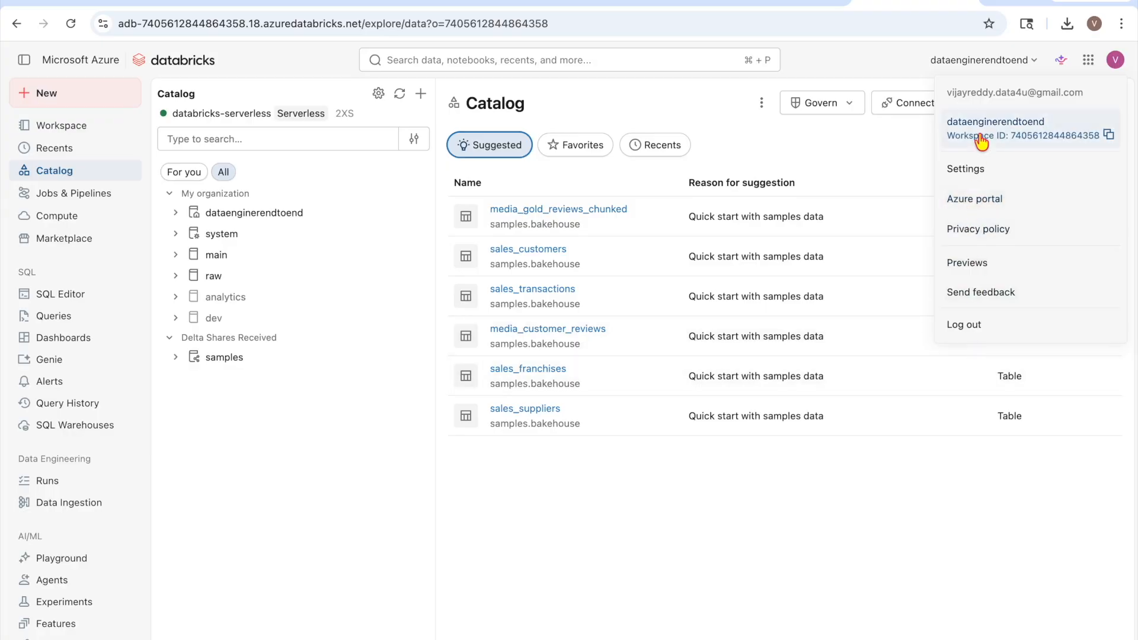
Start a new Databricks access token with comment 'test', 90-day lifetime and Other APIs scope
left_click(967, 170)
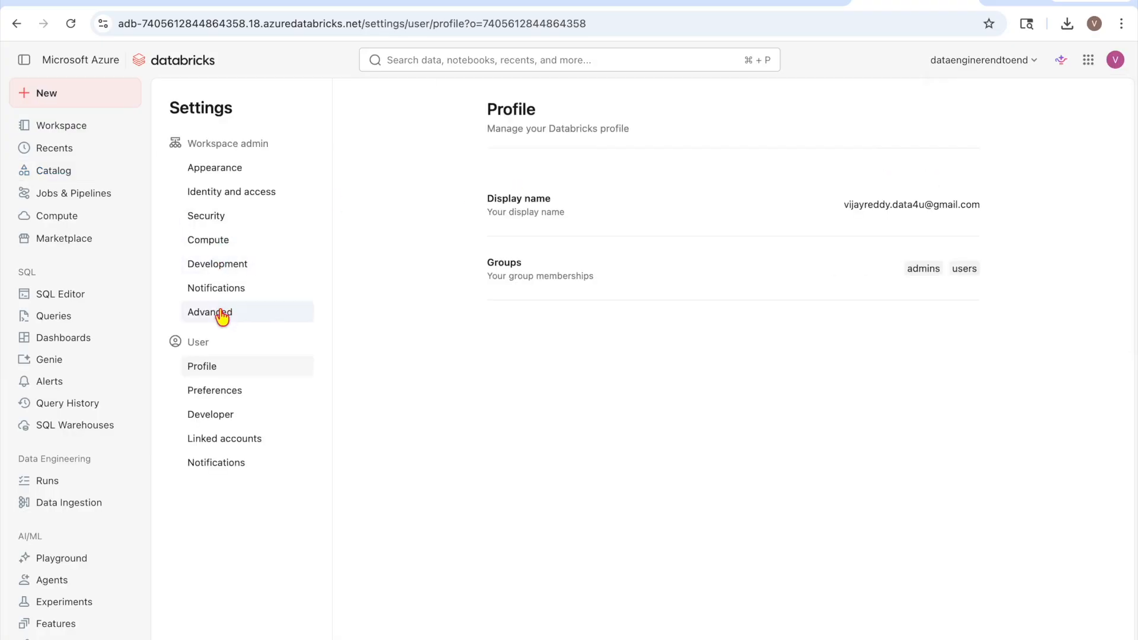
left_click(225, 274)
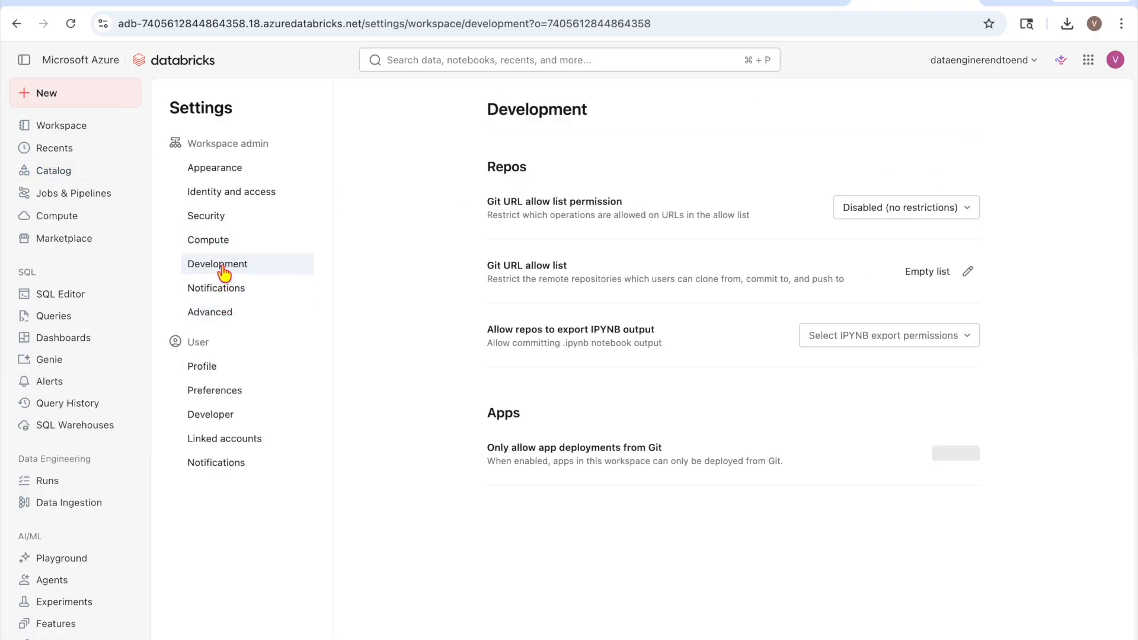
left_click(220, 413)
left_click(946, 208)
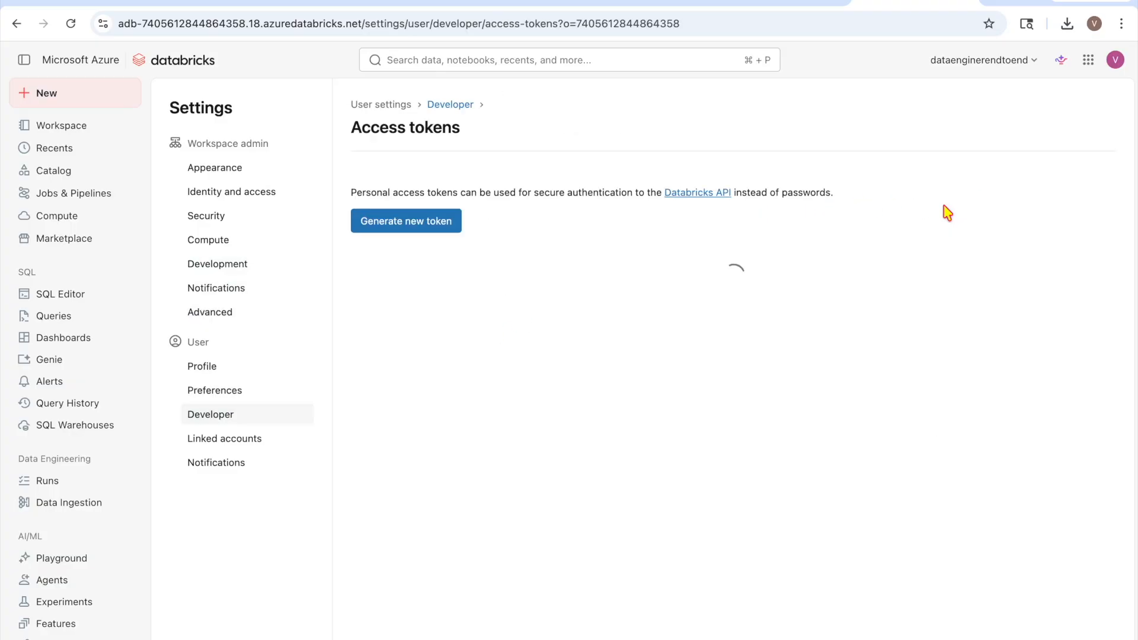
left_click(427, 221)
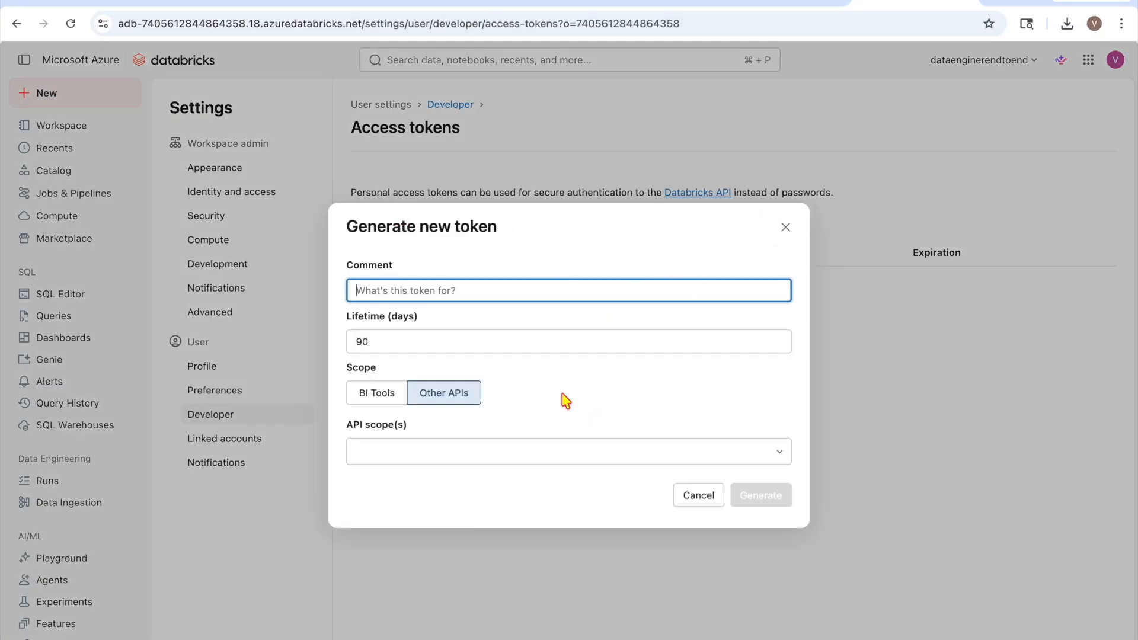
type("test")
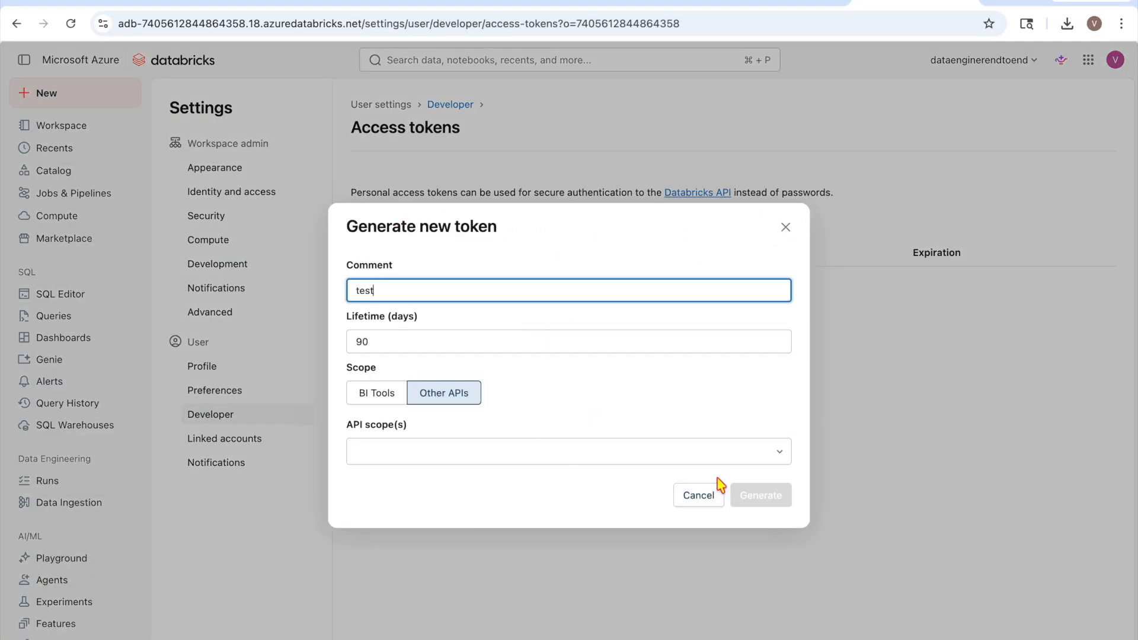
left_click(546, 405)
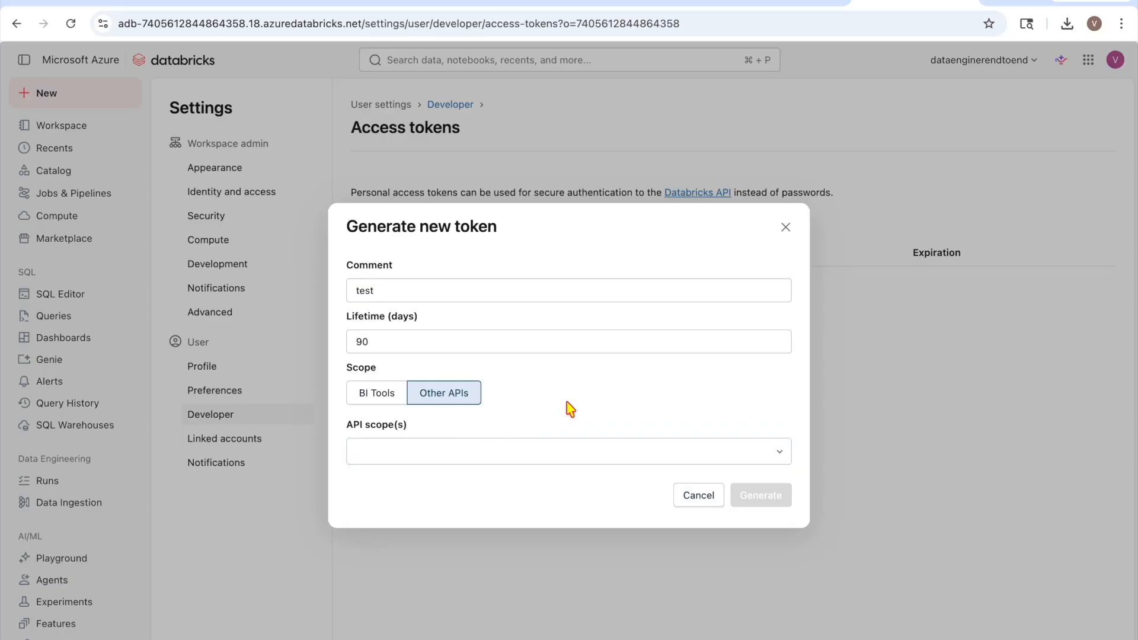
left_click(434, 284)
left_click(426, 342)
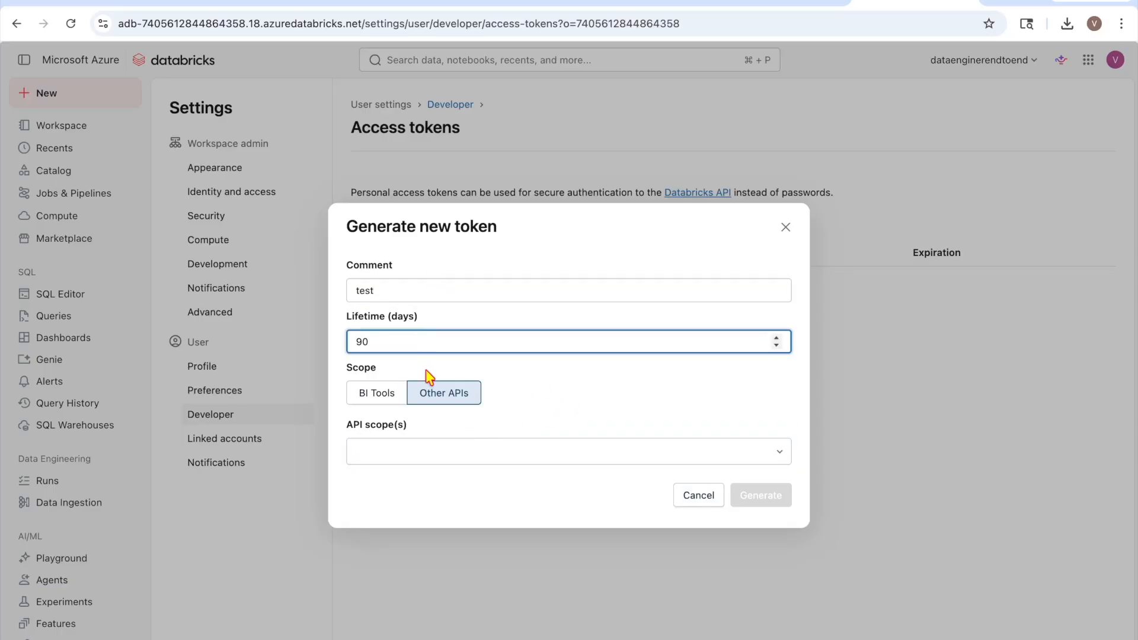
left_click(384, 396)
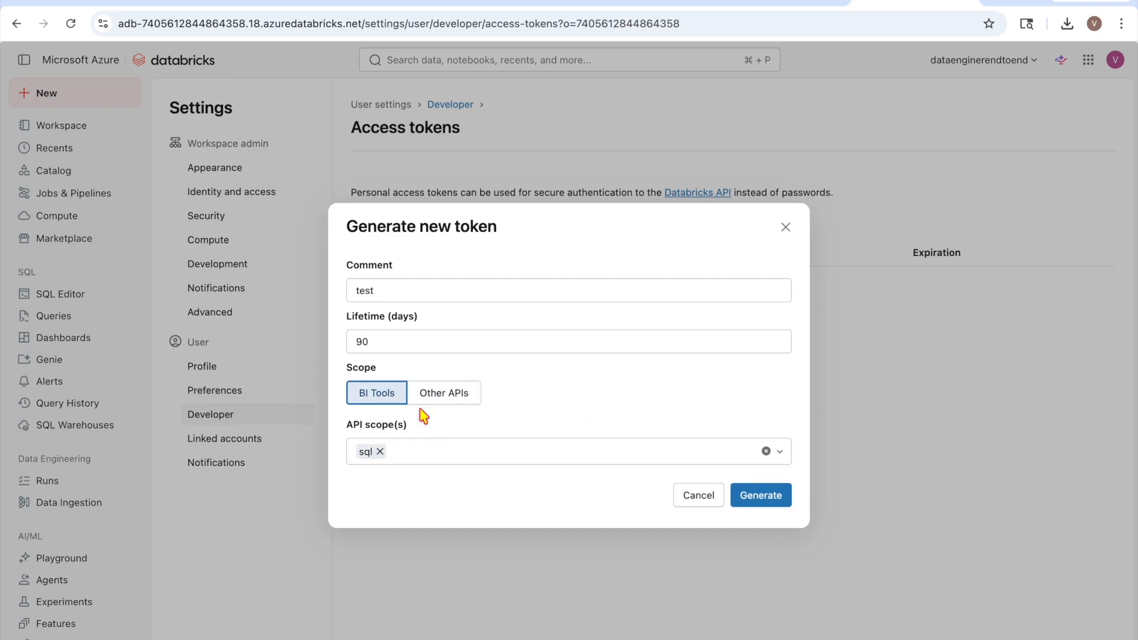
left_click(438, 399)
Set the token's API scope to all-apis
left_click(780, 443)
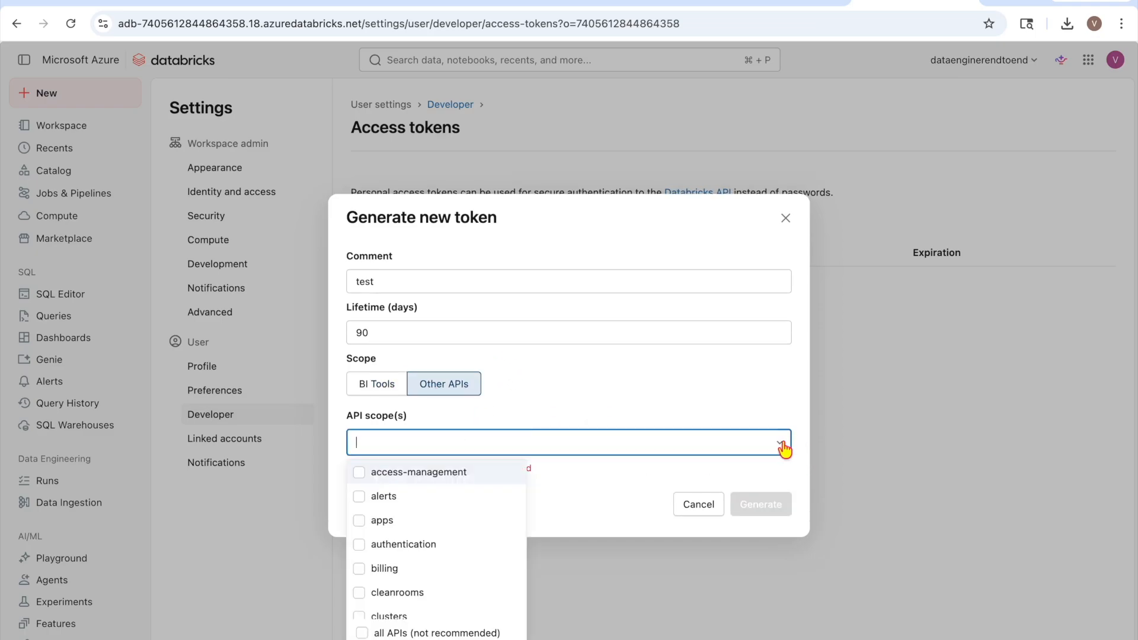
left_click(367, 480)
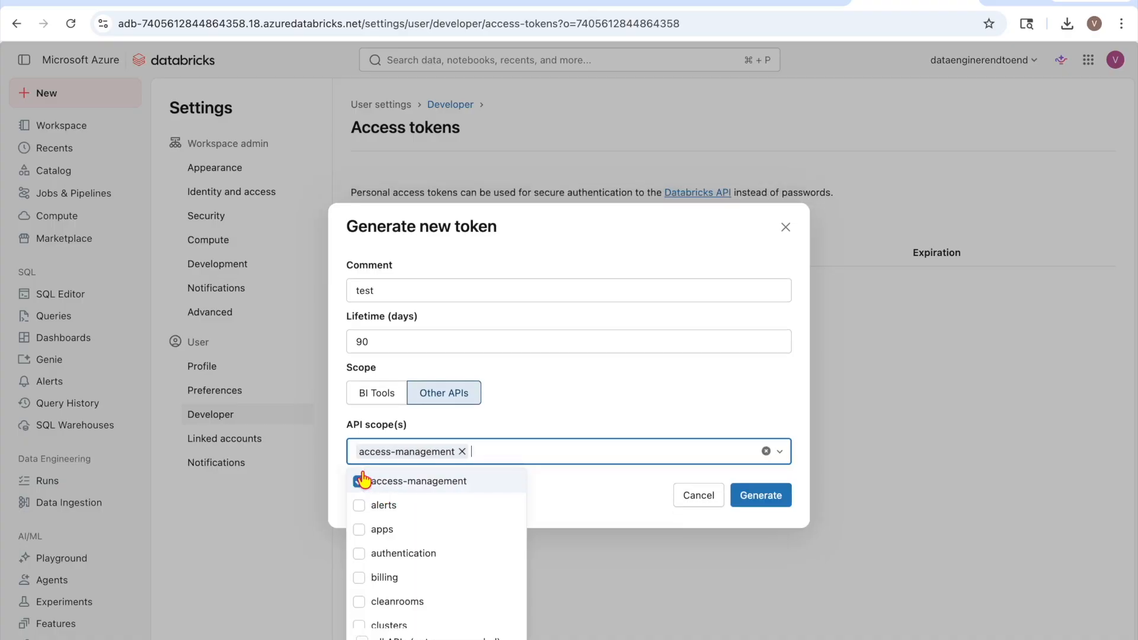
scroll(432, 551, "down", 3)
scroll(432, 549, "up", 3)
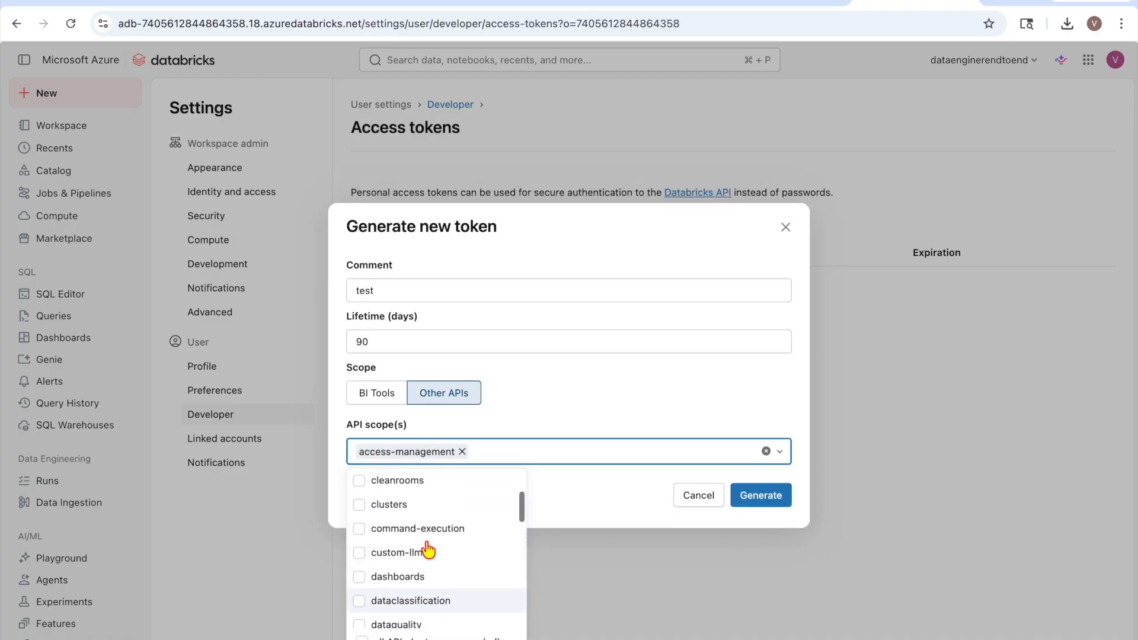
left_click(359, 505)
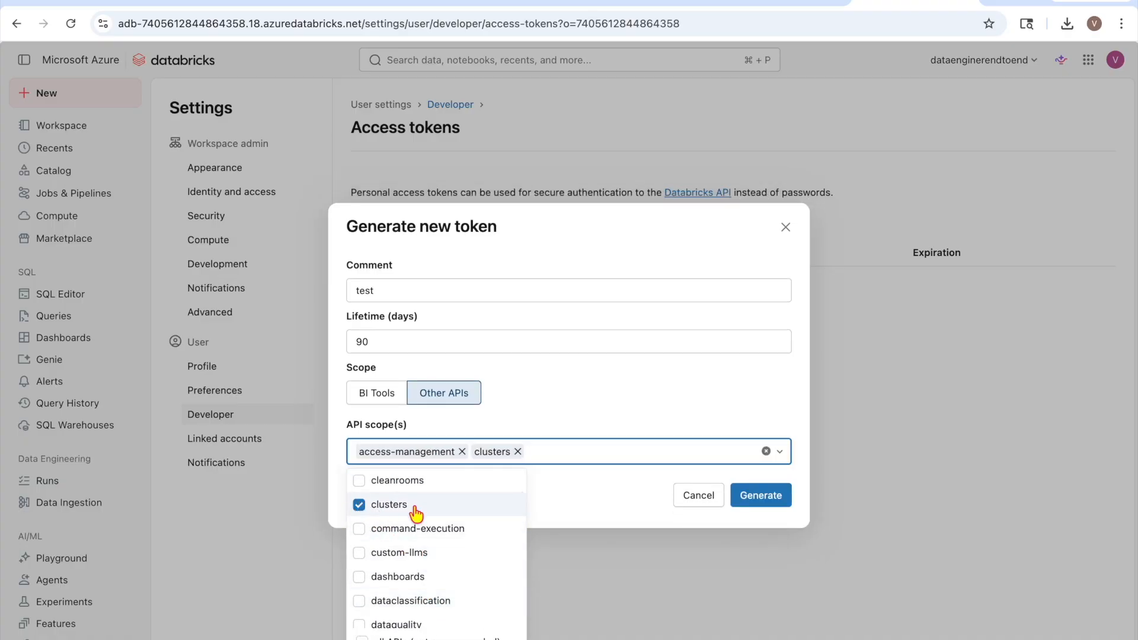
scroll(416, 513, "down", 4)
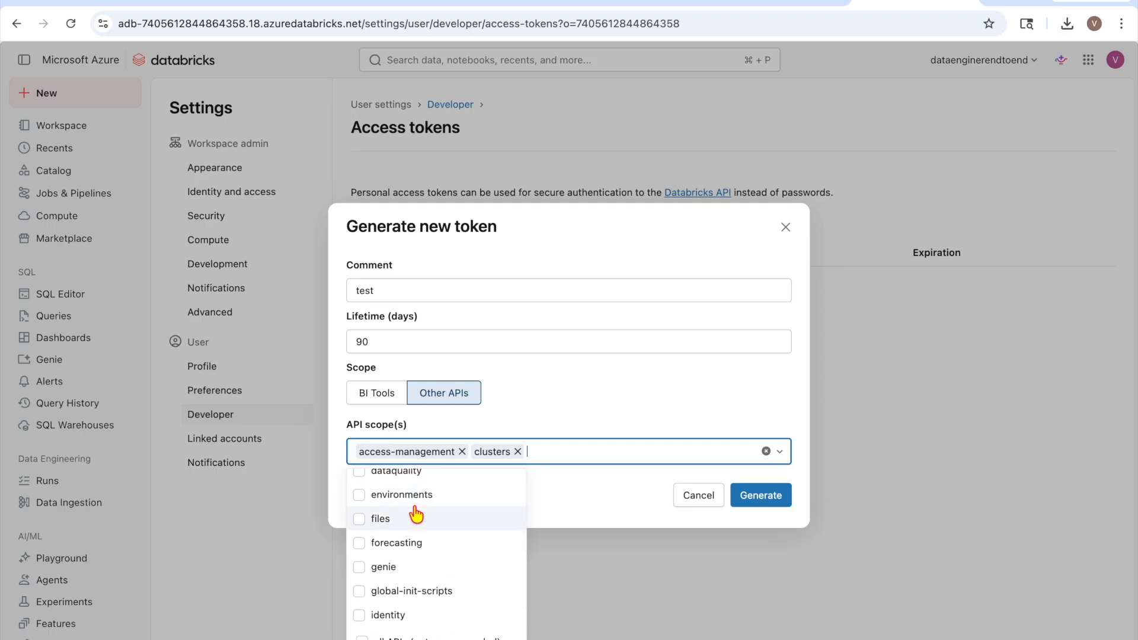
scroll(416, 514, "up", 5)
left_click(415, 636)
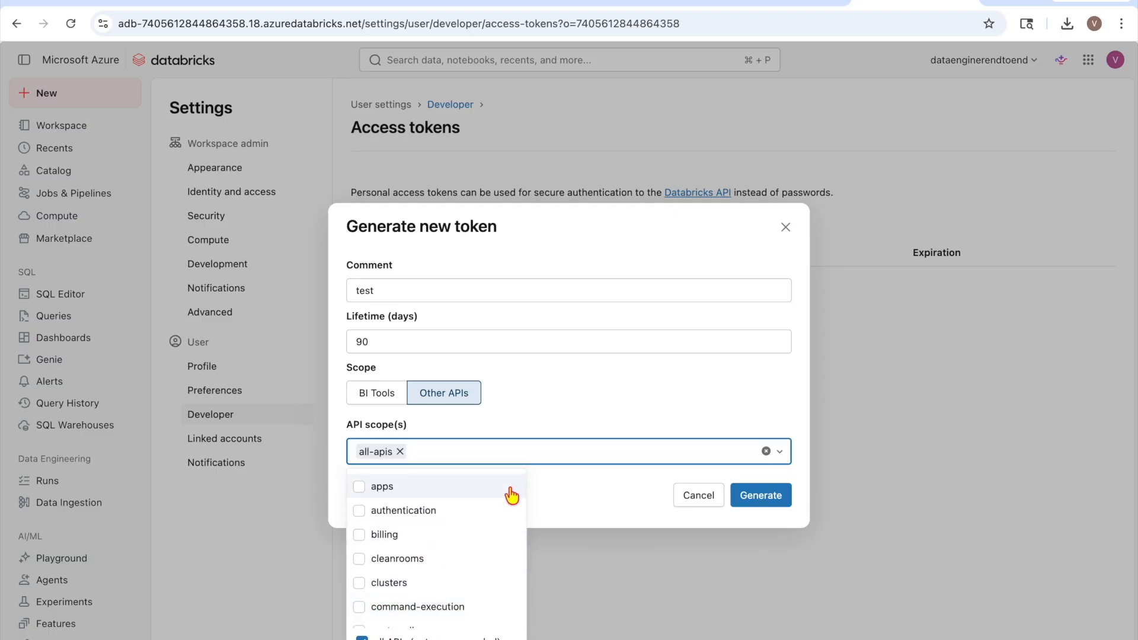
scroll(512, 494, "up", 2)
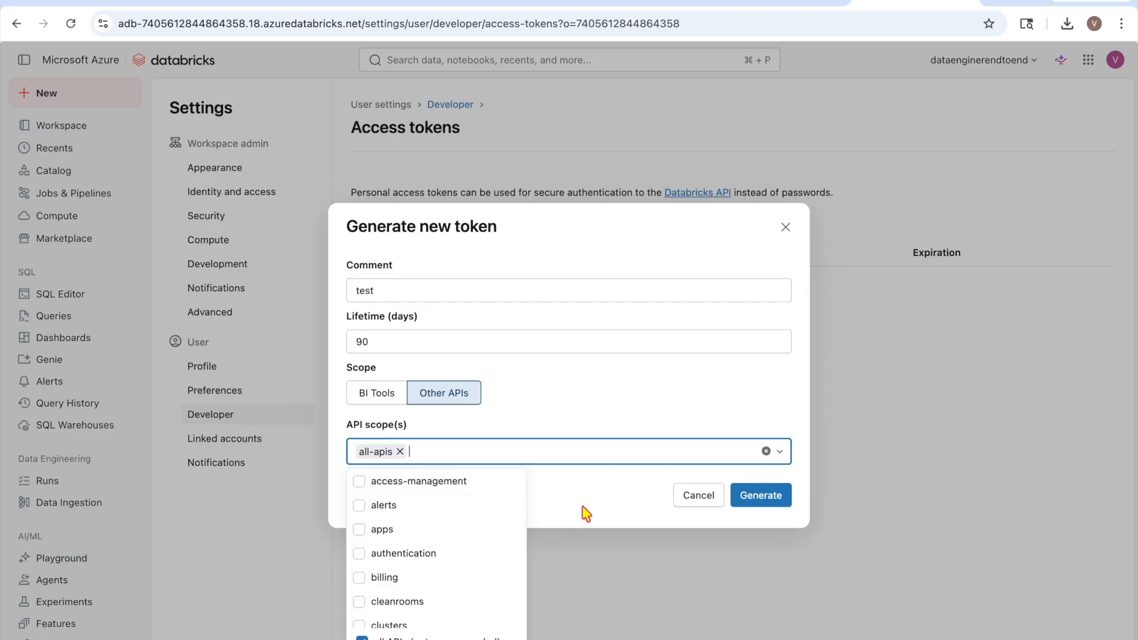
left_click(536, 477)
Generate the token, copy its value and close the confirmation dialog
left_click(770, 498)
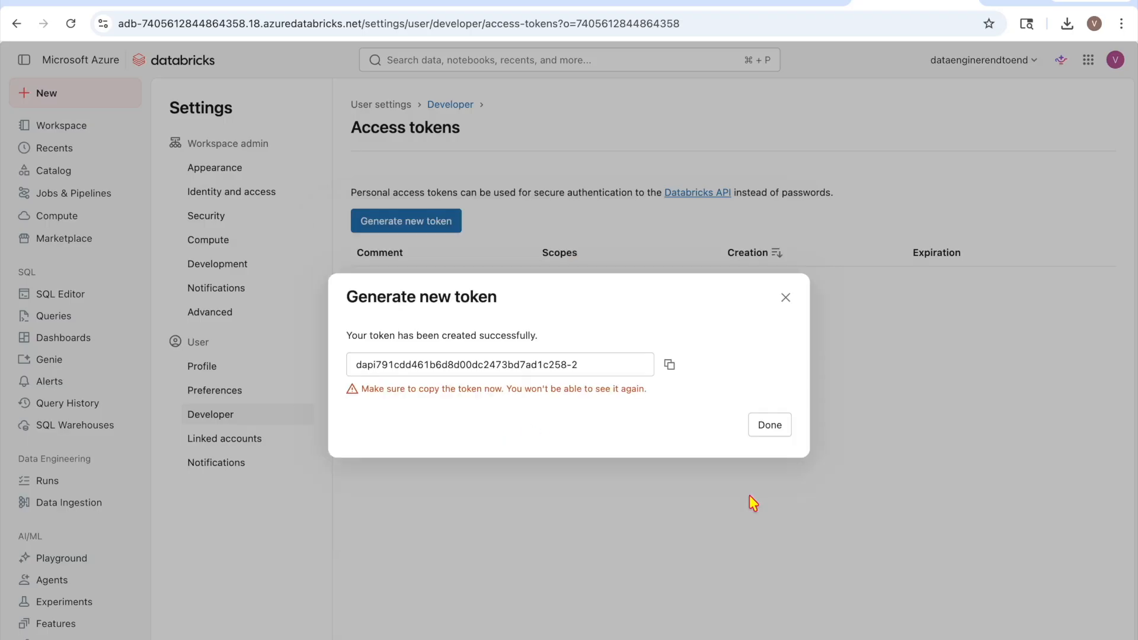
left_click(669, 364)
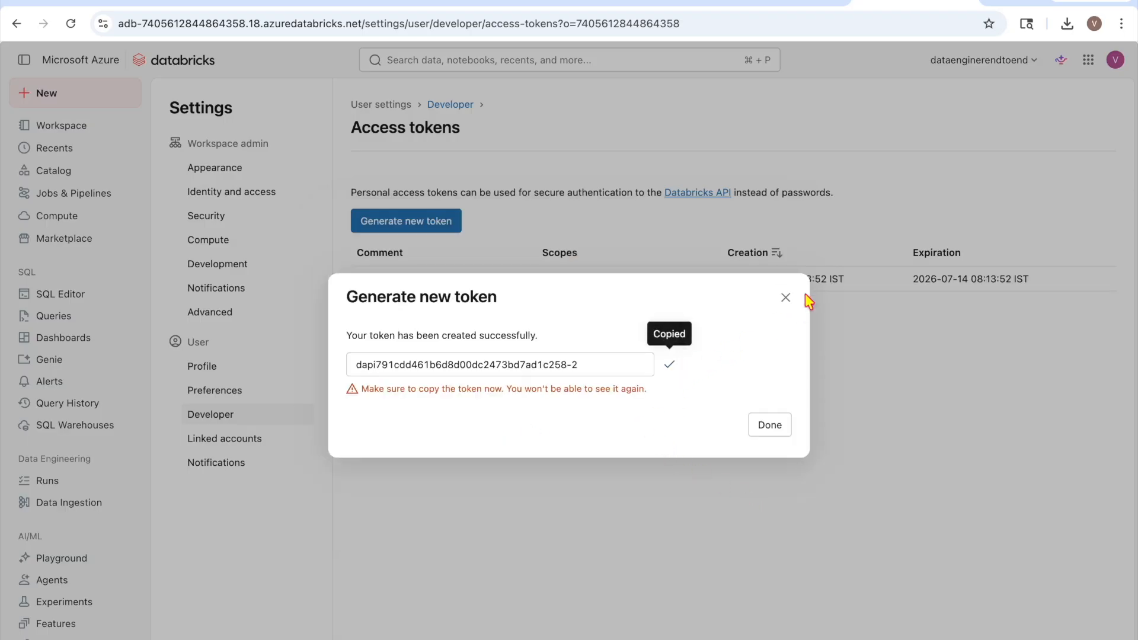
left_click(785, 296)
Paste the copied token into the linked service's Access token field and view the 9512 test error
left_click(763, 5)
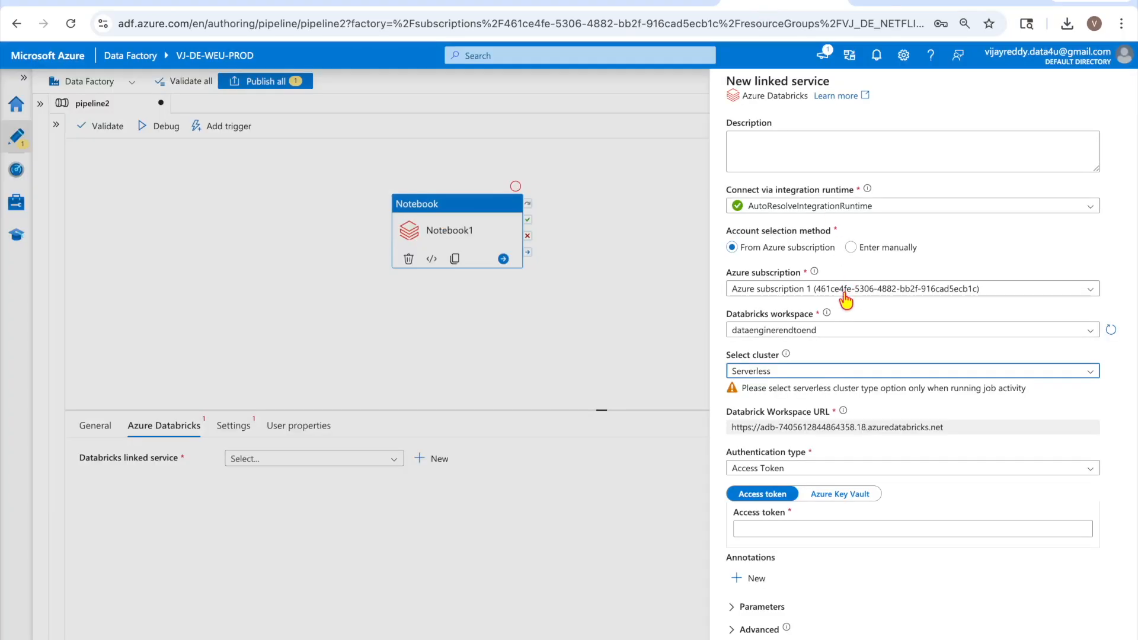
left_click(763, 529)
key("ctrl+v")
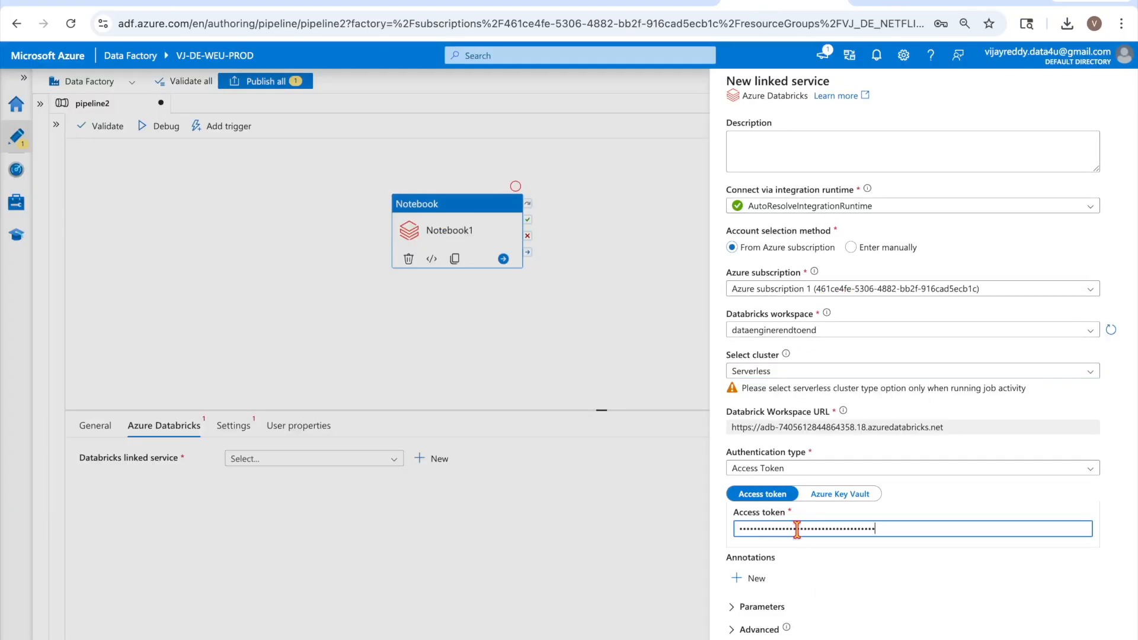
left_click(1006, 632)
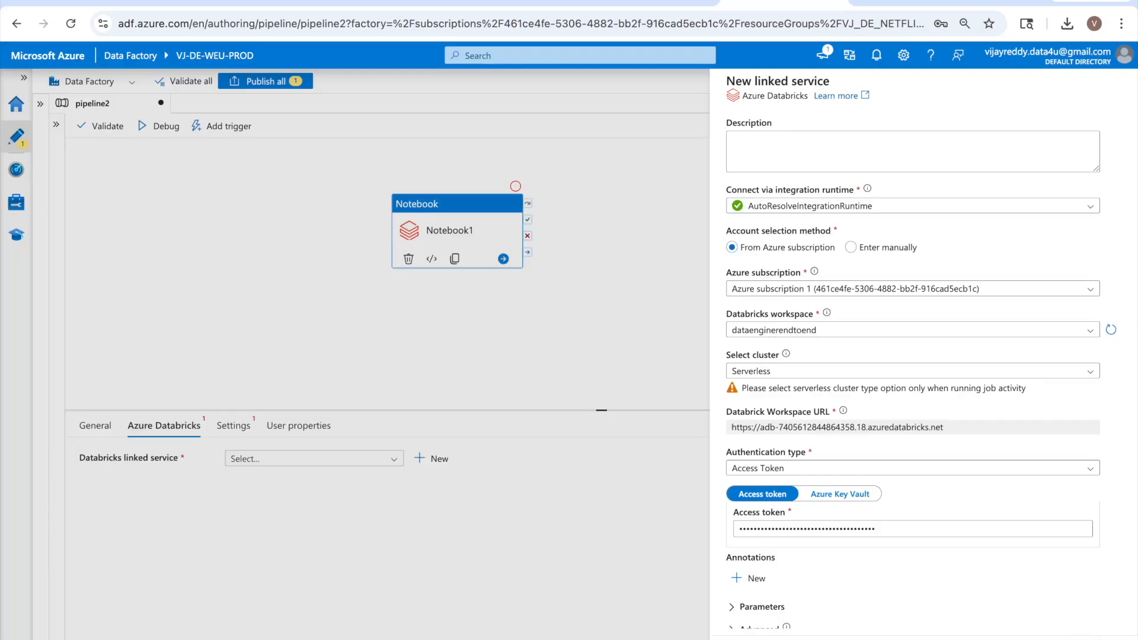
left_click(1031, 638)
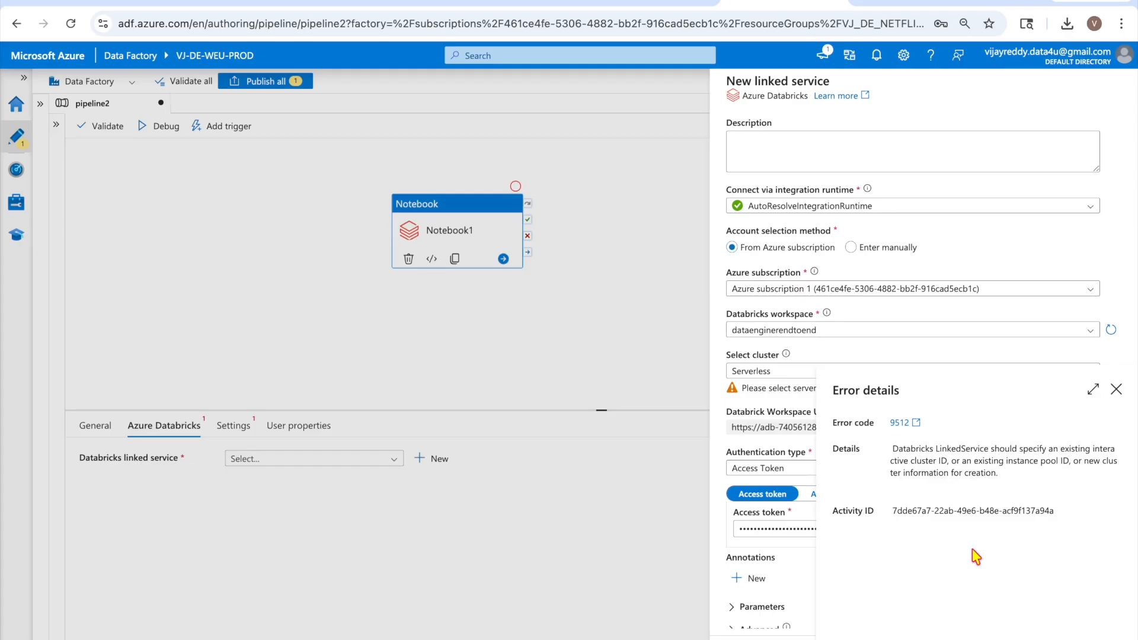
Close the error details and check the workspace's Compute page in the Databricks tab
left_click(1116, 389)
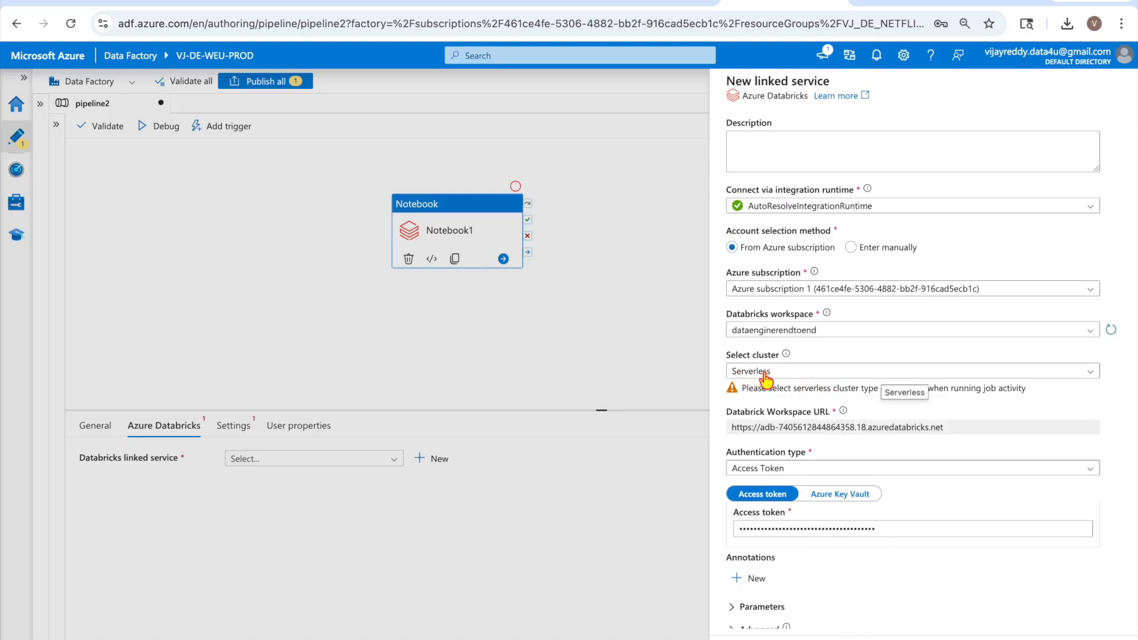
scroll(976, 495, "down", 1)
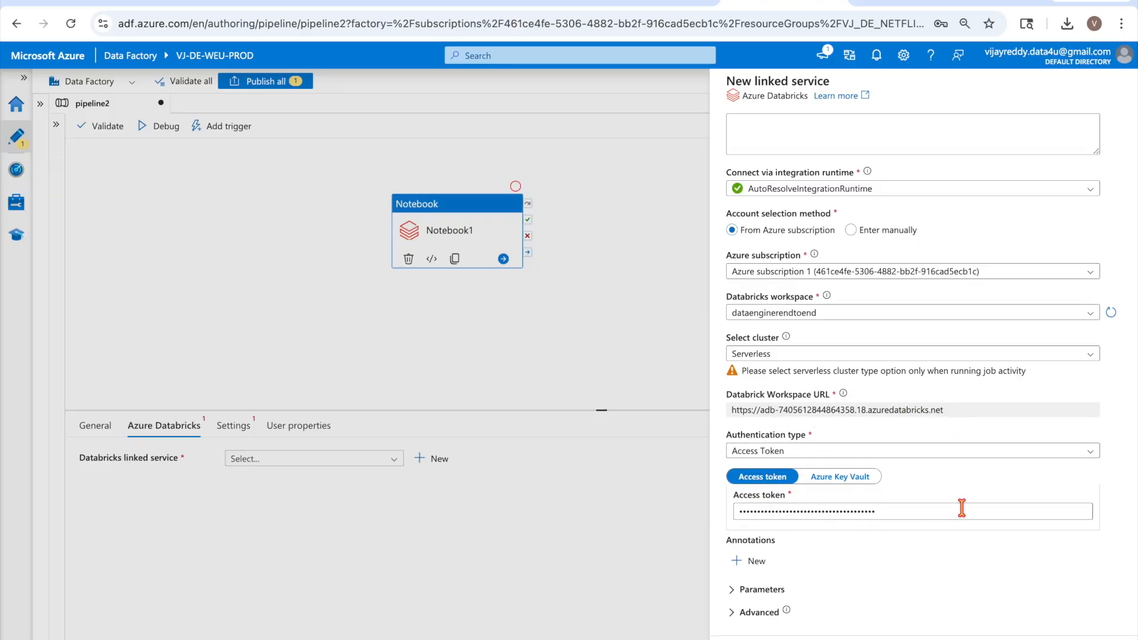
scroll(963, 539, "up", 2)
scroll(961, 537, "down", 2)
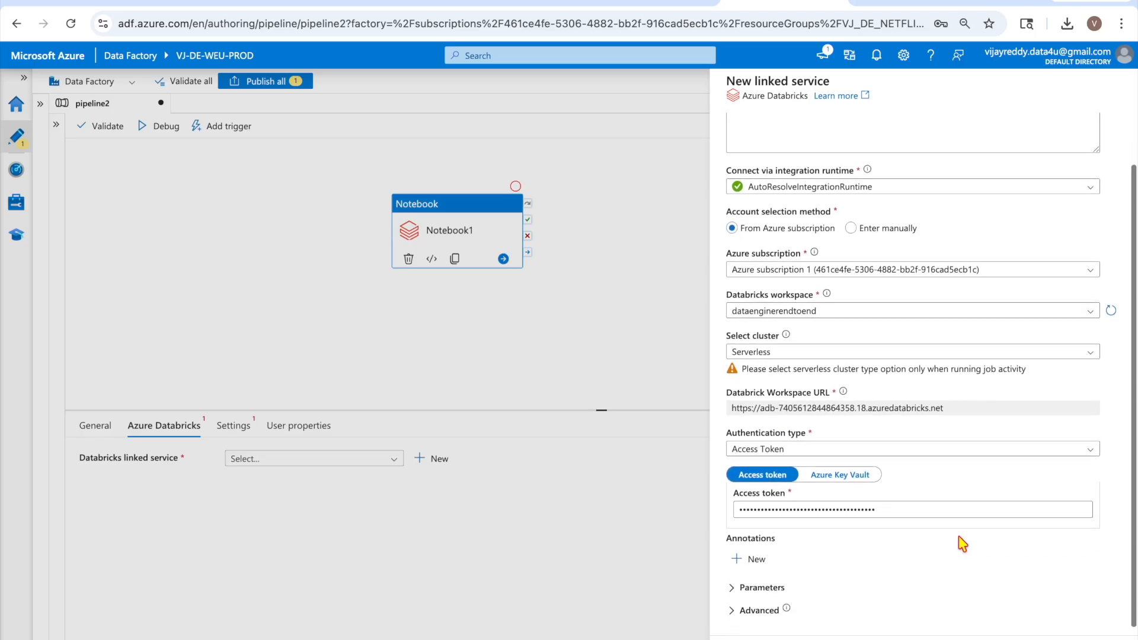
scroll(897, 572, "up", 2)
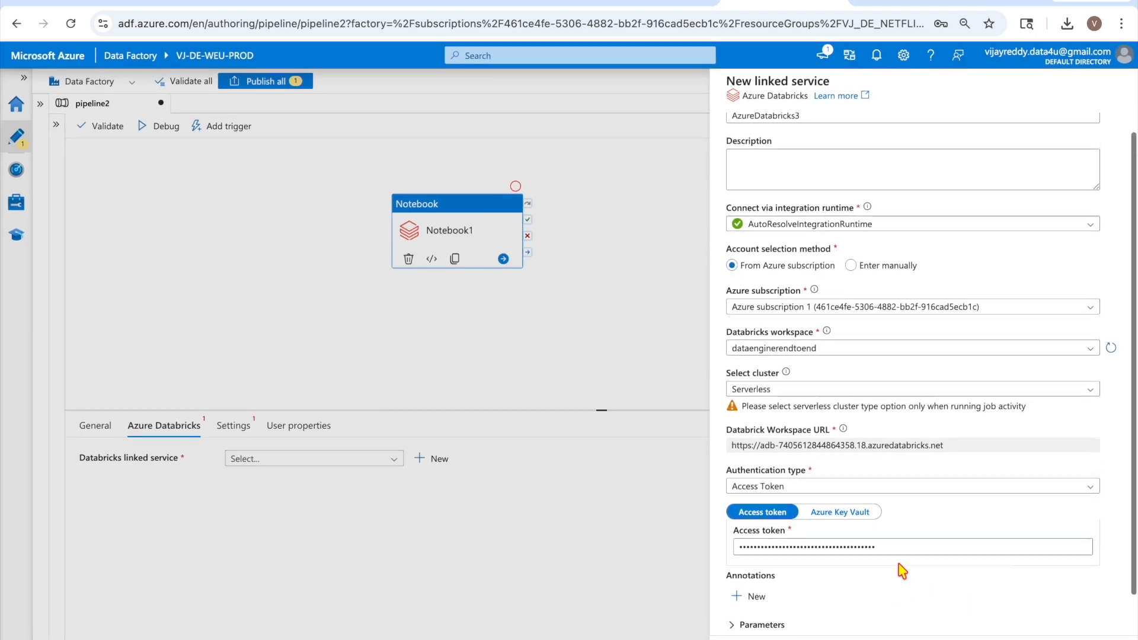
left_click(894, 3)
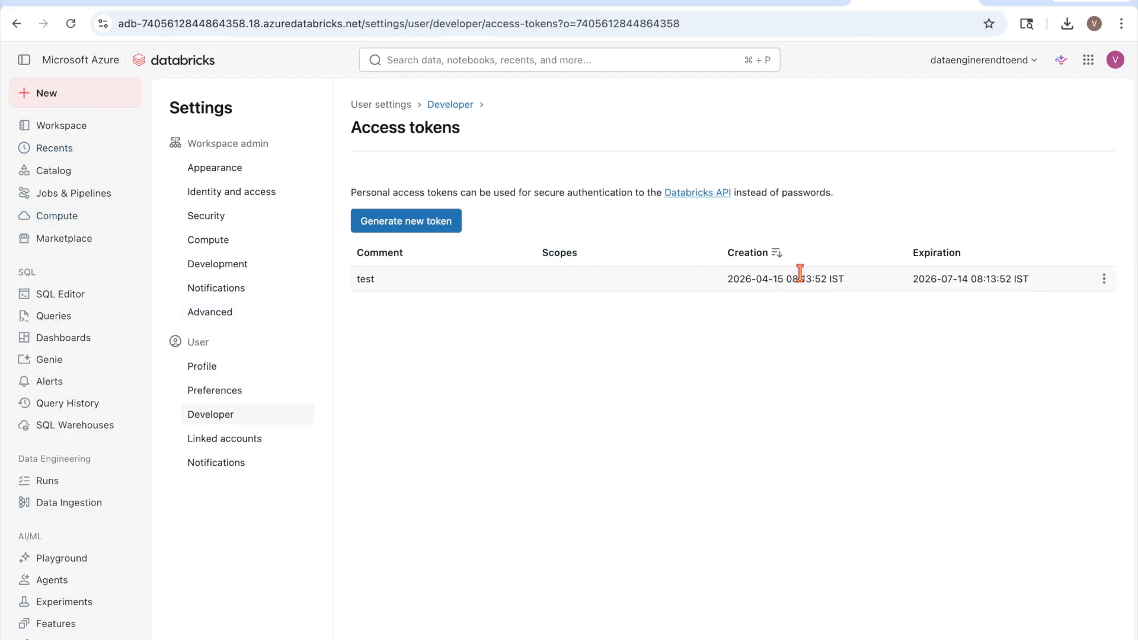
left_click(59, 217)
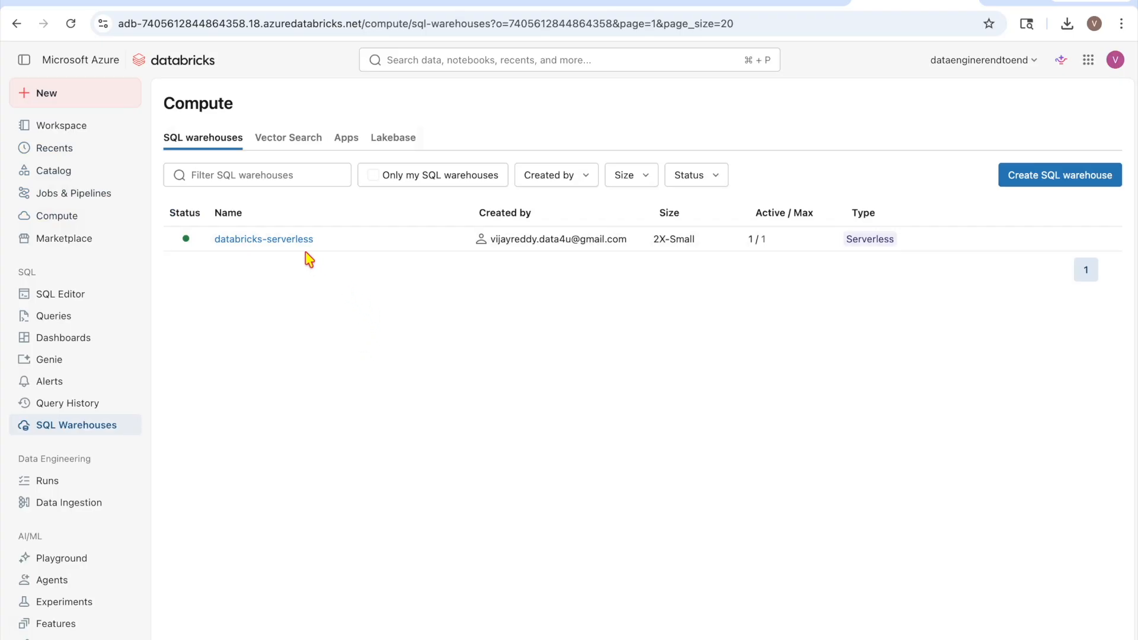
left_click(736, 3)
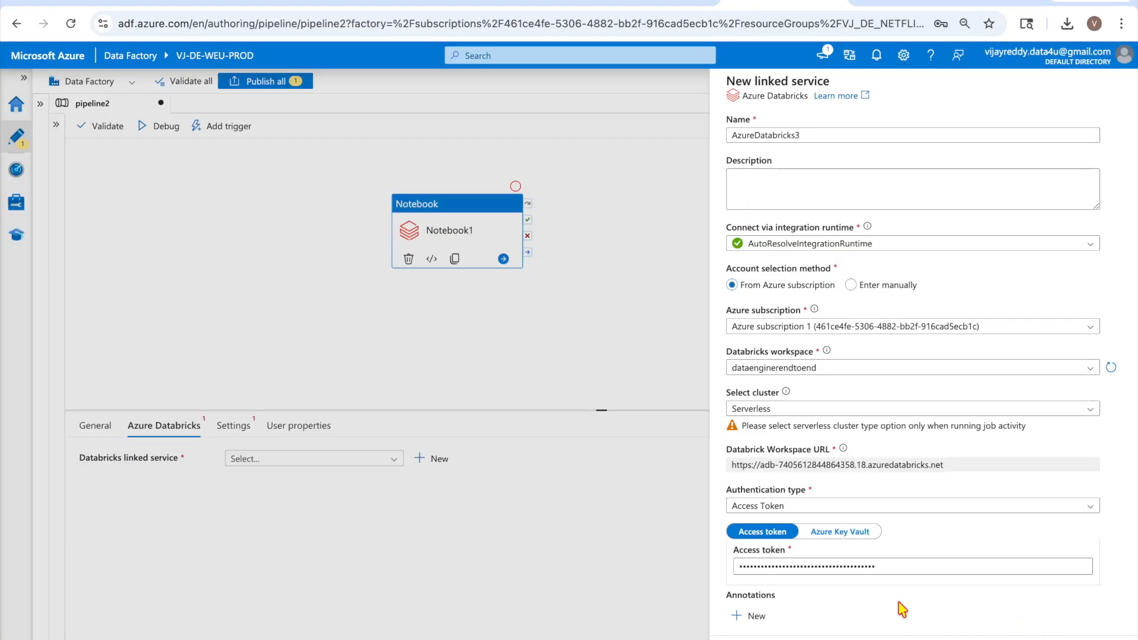
Click outside the AzureDatabricks3 form to bring up the discard-changes prompt
scroll(902, 608, "down", 1)
scroll(901, 608, "up", 1)
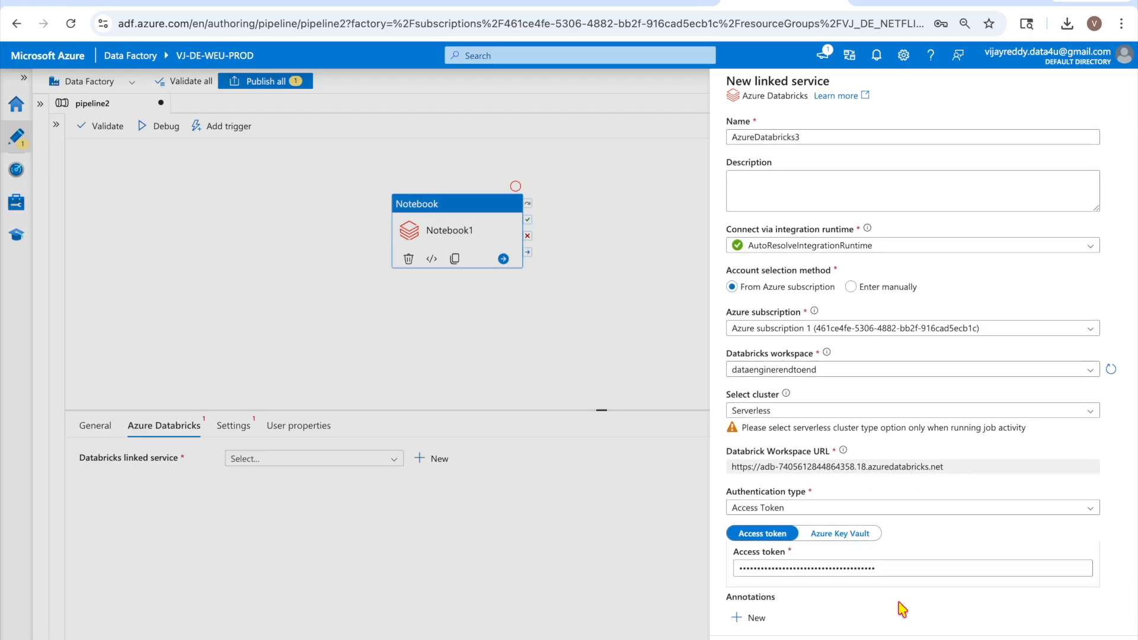
scroll(898, 609, "down", 1)
scroll(897, 609, "up", 1)
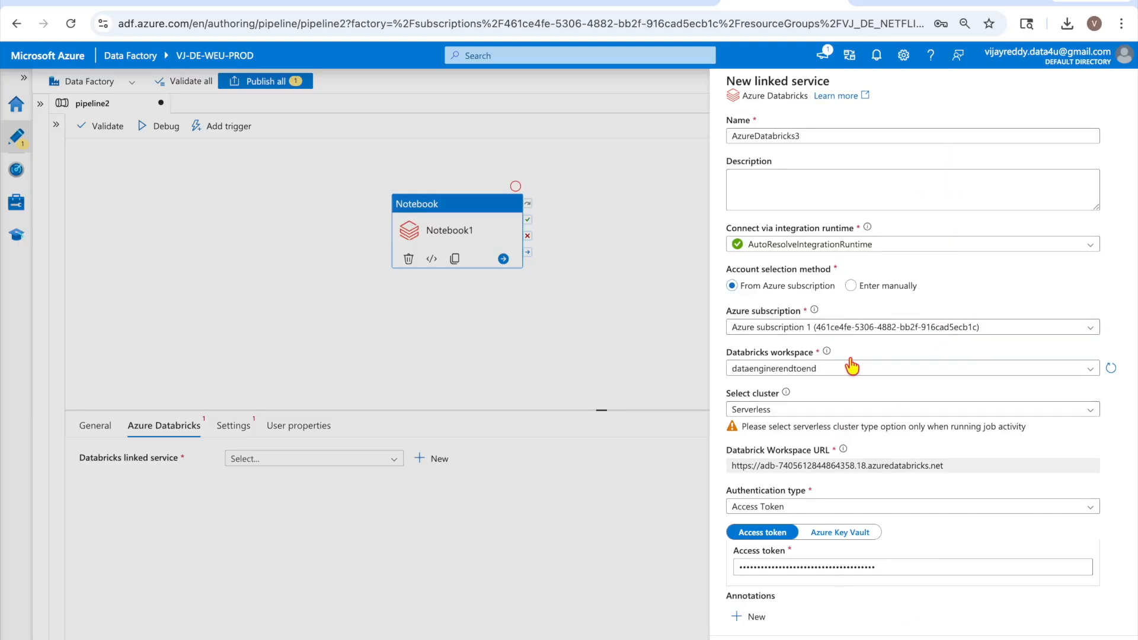
left_click(596, 479)
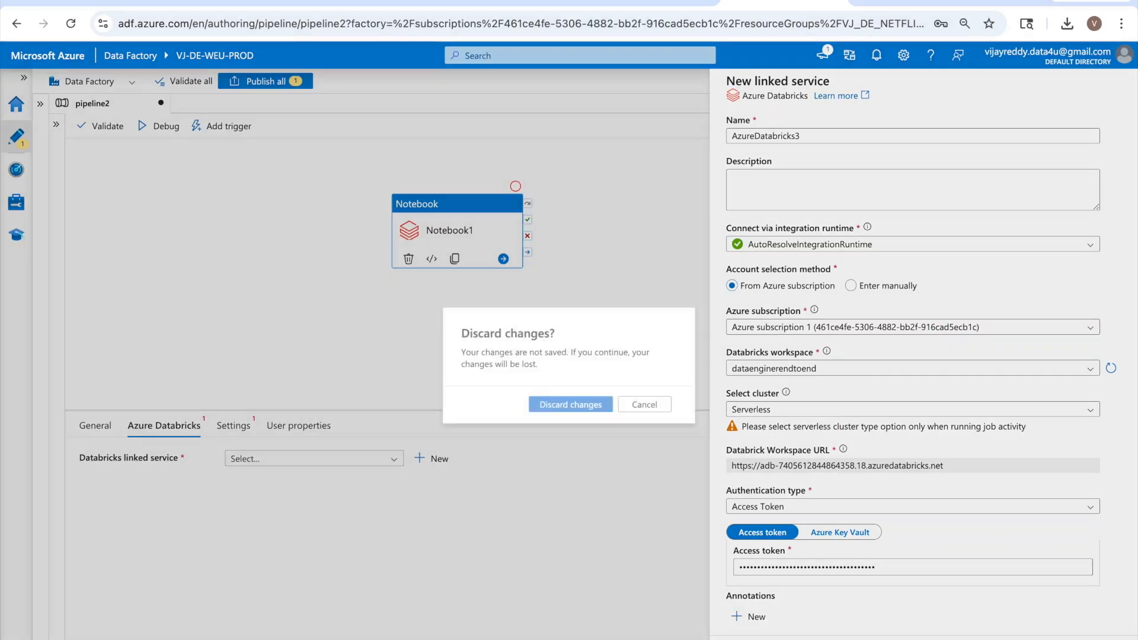
Discard the unsaved linked service and delete the Notebook1 activity from pipeline2
left_click(555, 411)
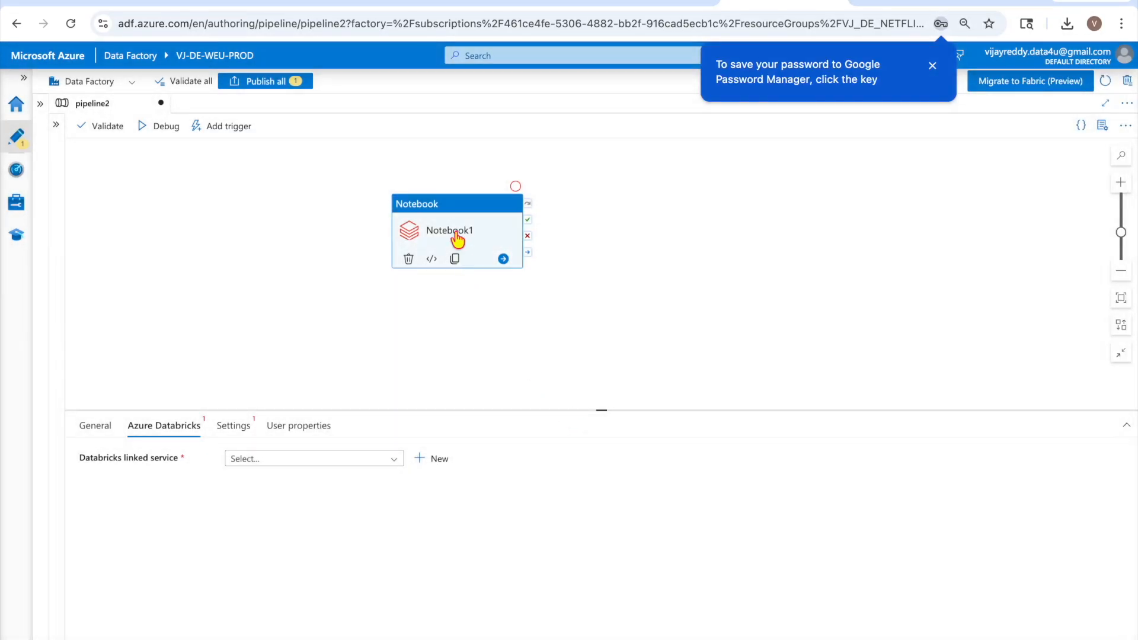
left_click(53, 125)
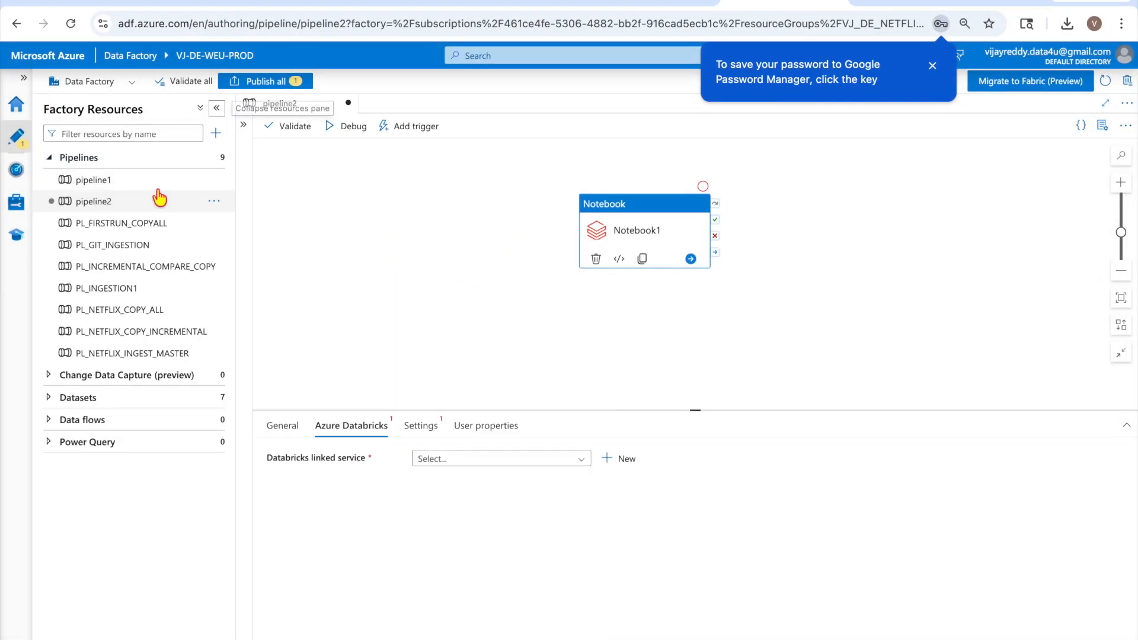
left_click(619, 234)
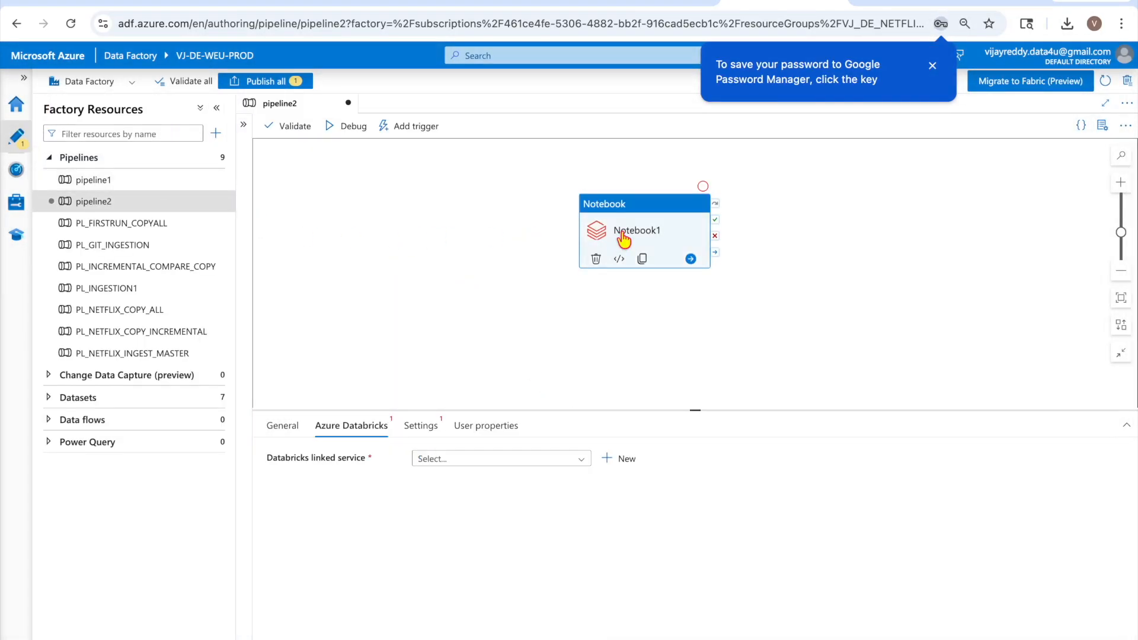
key("Delete")
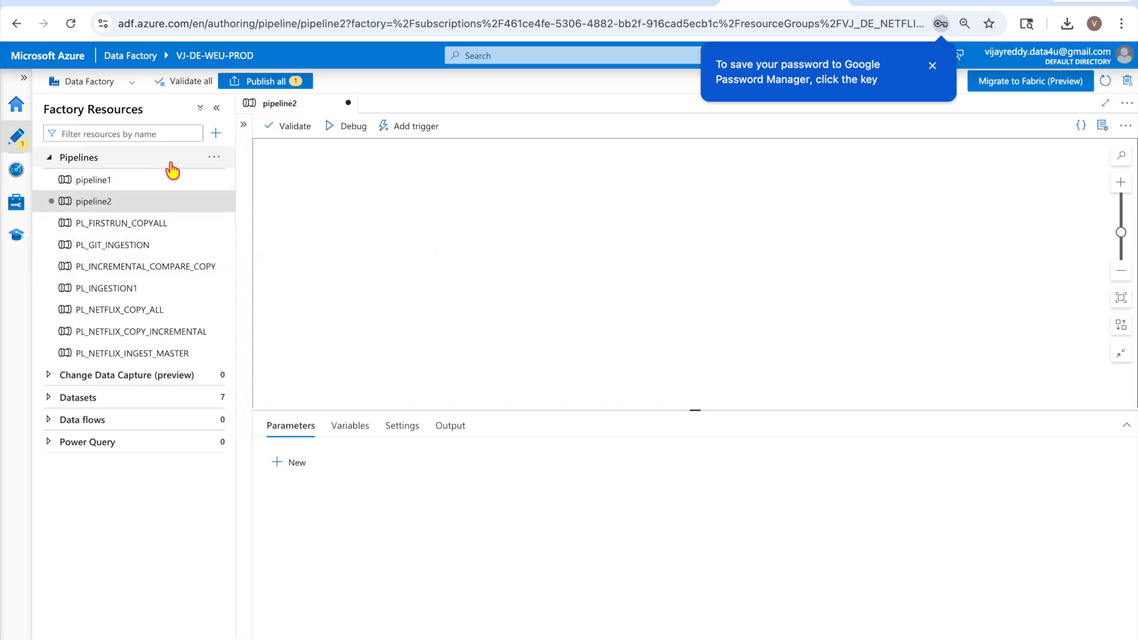
Add a Databricks Job activity, Job1, to the canvas and enlarge its properties area
left_click(243, 141)
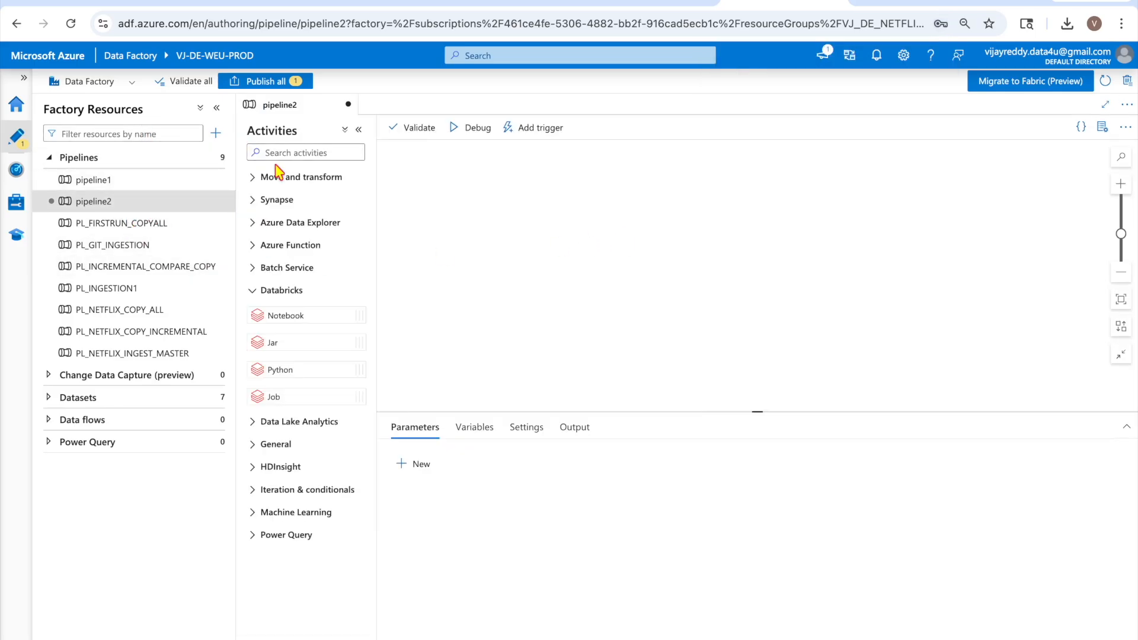
left_click_drag(281, 398, 554, 271)
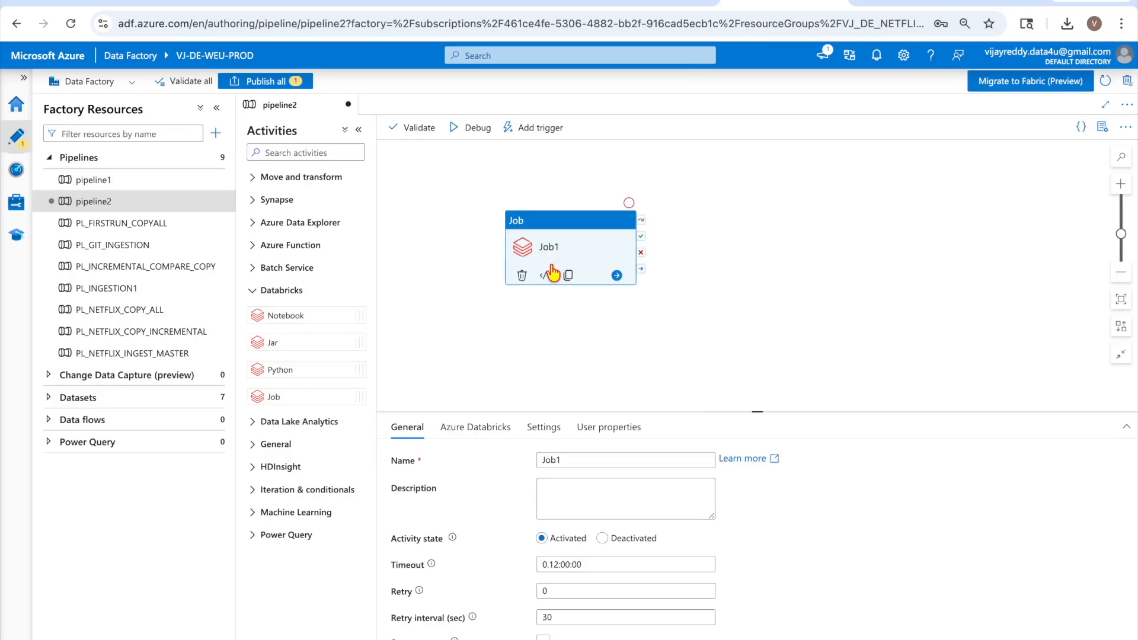
left_click(358, 130)
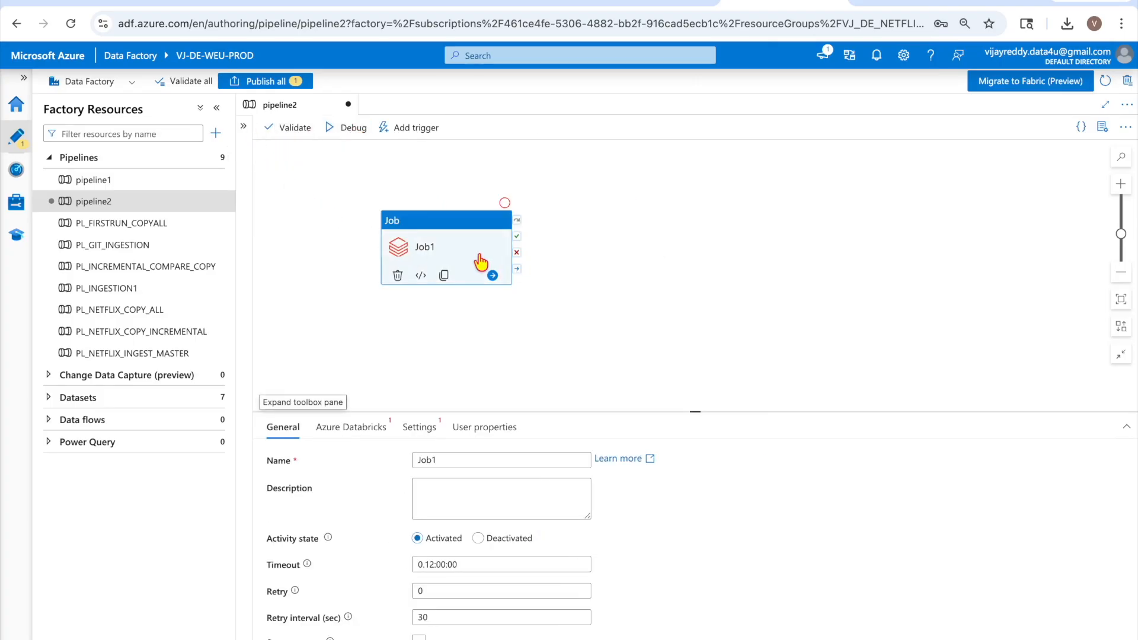
left_click(217, 108)
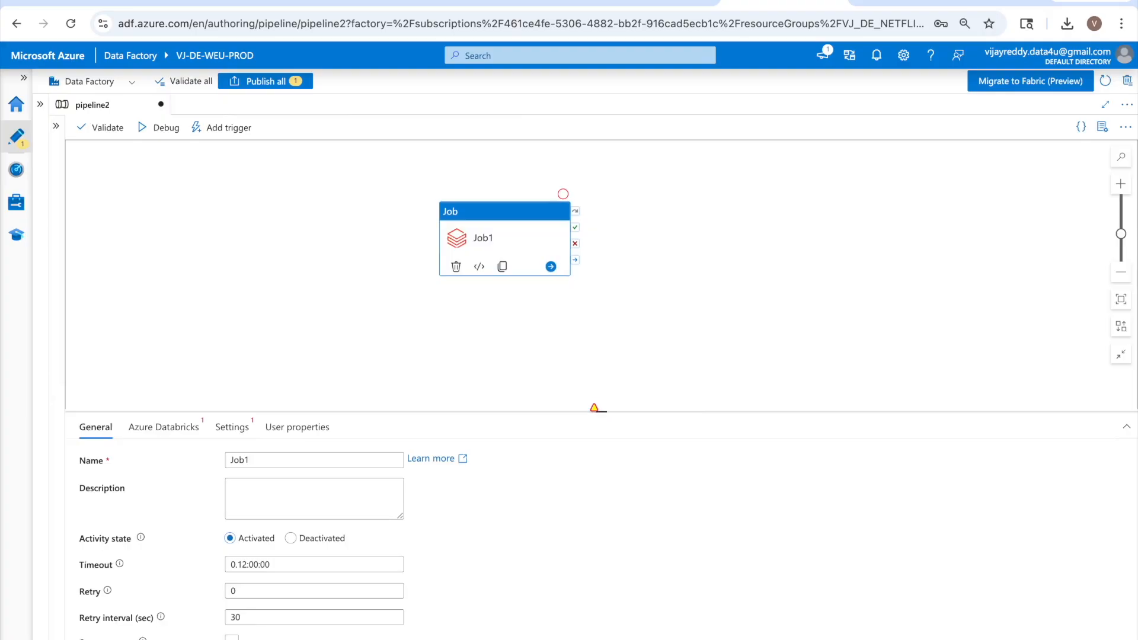
left_click_drag(594, 407, 602, 385)
left_click(171, 399)
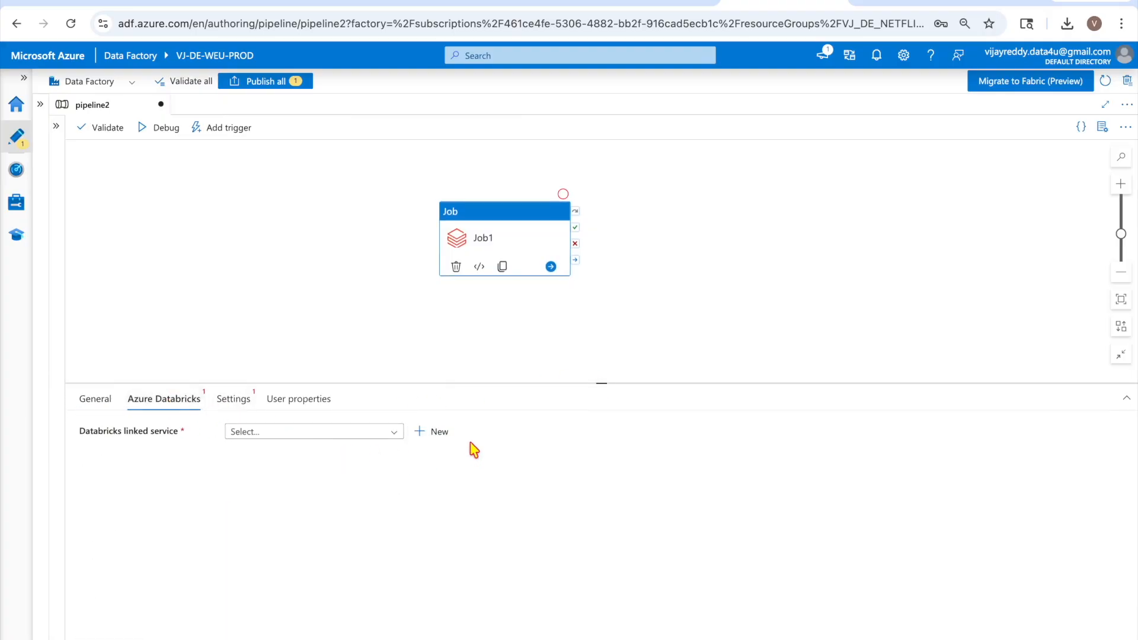
Start a new linked service with Azure subscription 1, workspace dataenginerendtoend and Serverless cluster
left_click(436, 432)
scroll(830, 332, "down", 1)
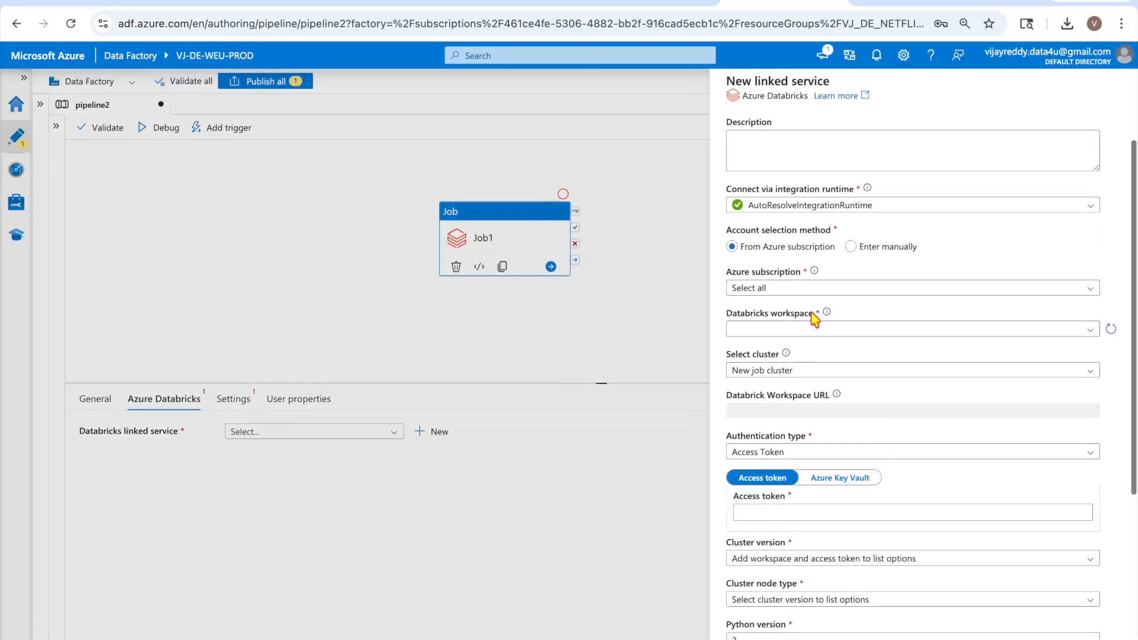
left_click(805, 288)
left_click(794, 325)
left_click(782, 332)
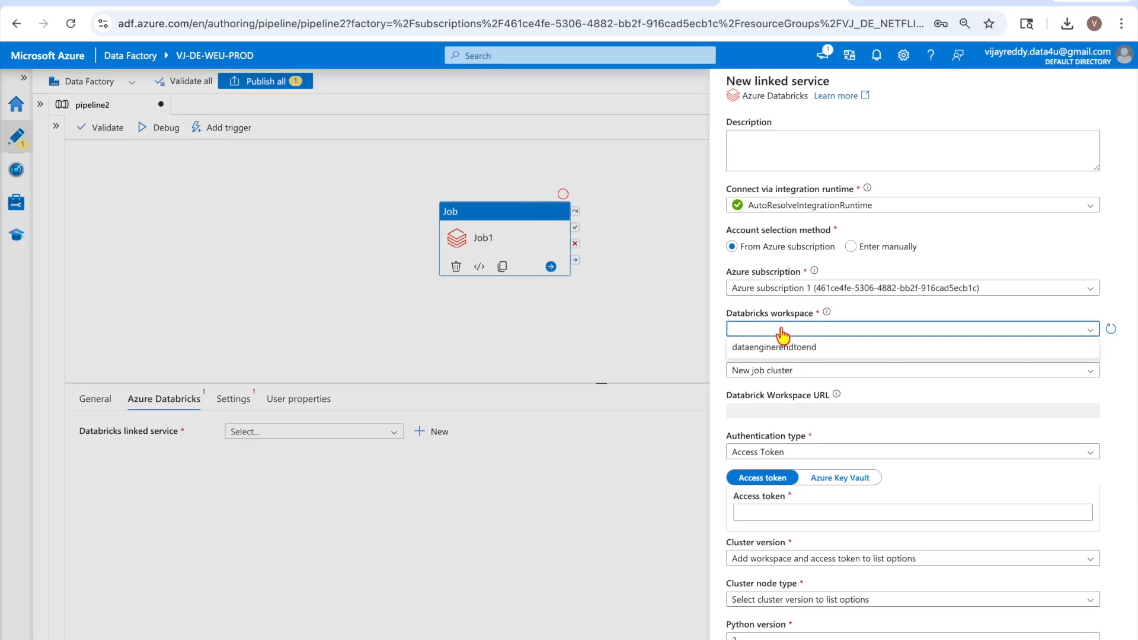
left_click(776, 347)
left_click(780, 370)
left_click(777, 476)
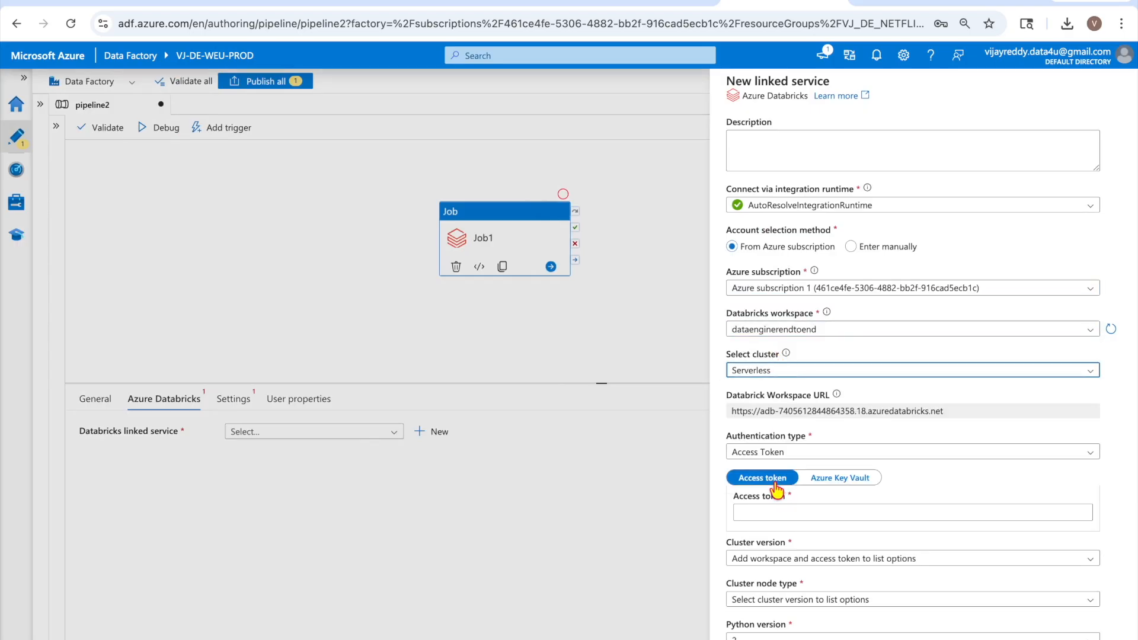
Paste the Databricks access token into the linked service's authentication field
left_click(836, 528)
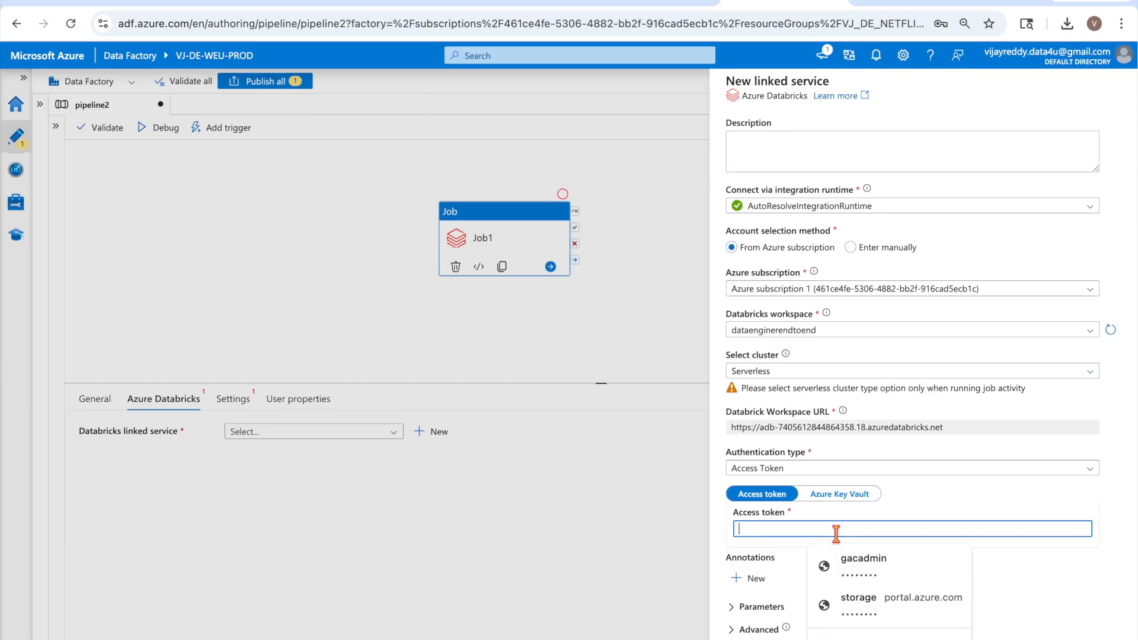
key("ctrl+v")
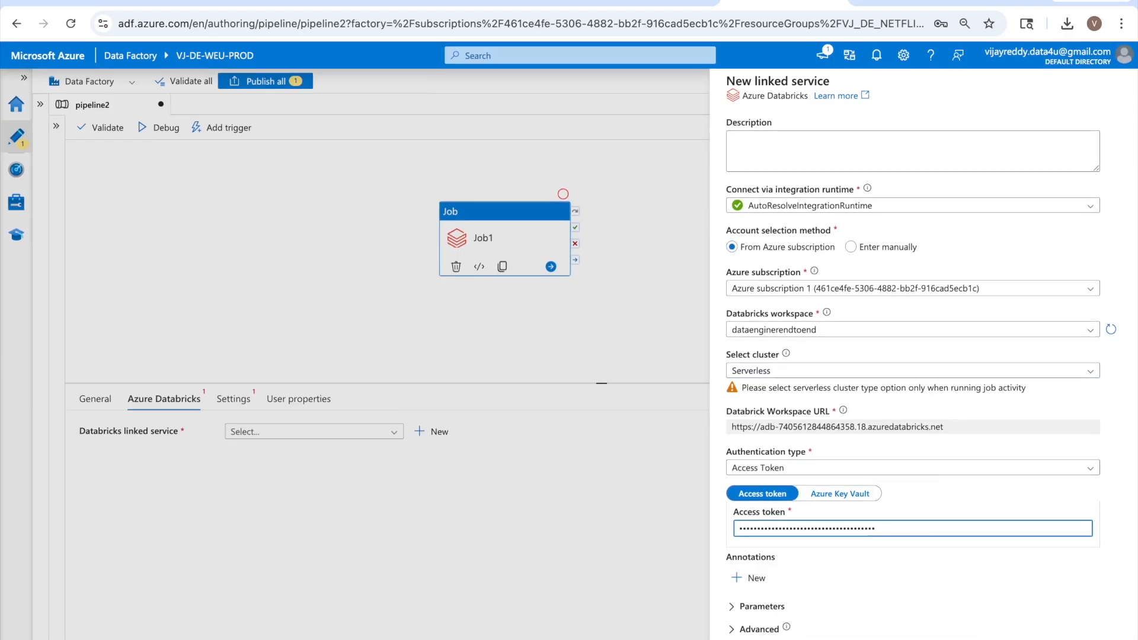
left_click(962, 628)
scroll(959, 620, "up", 1)
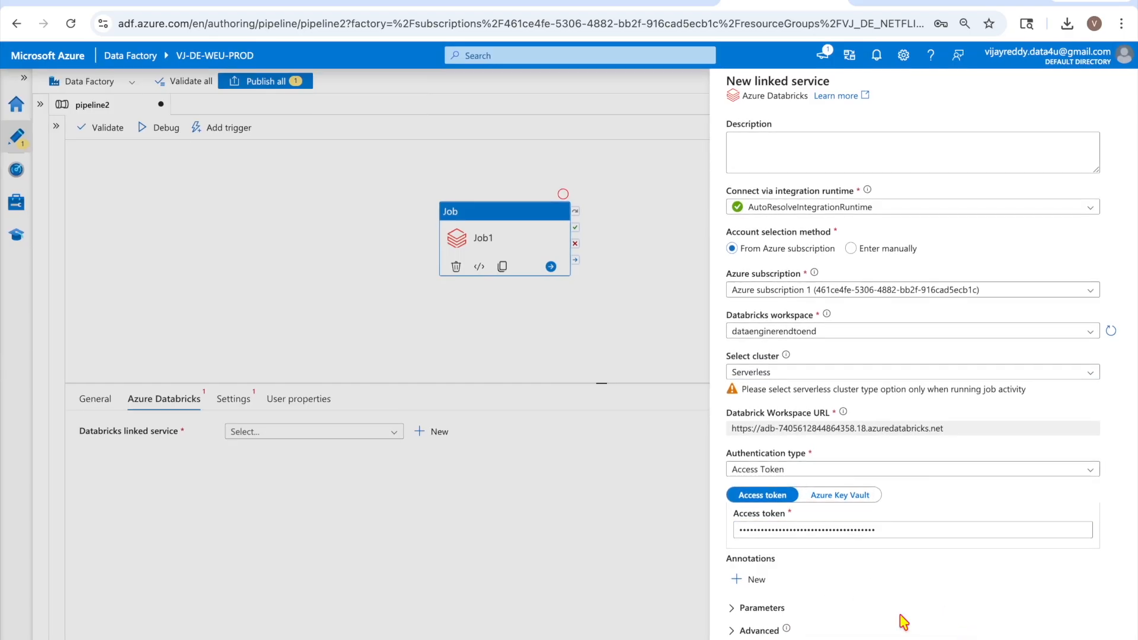
scroll(913, 620, "down", 1)
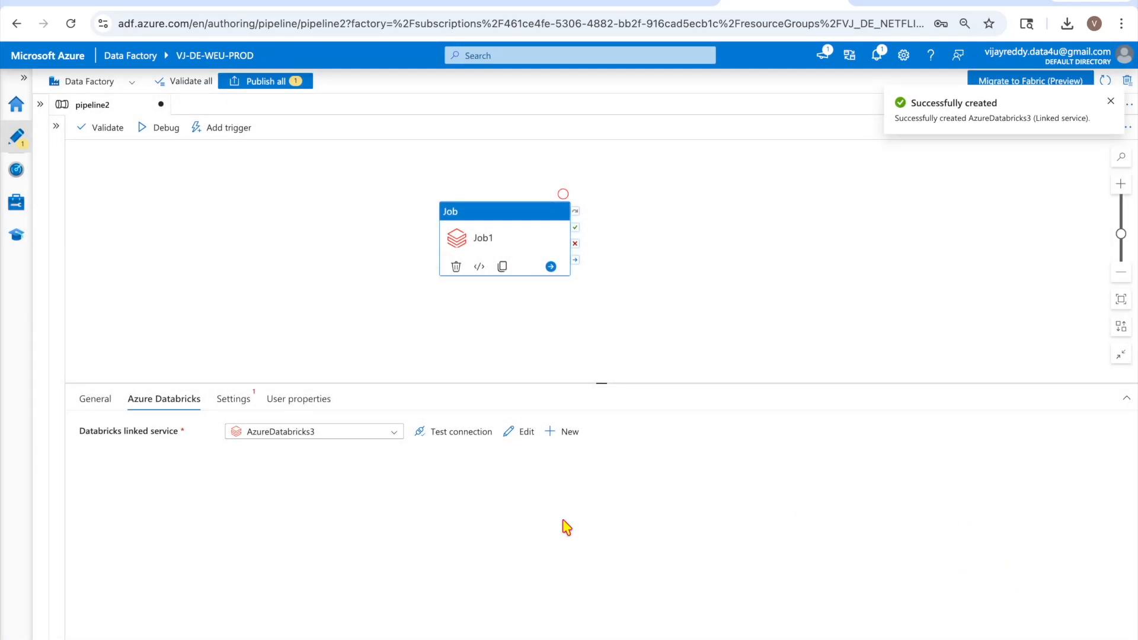
Check Job1's linked service and Job dropdown, which stays stuck on Loading... with no Databricks jobs
left_click(234, 400)
left_click(388, 438)
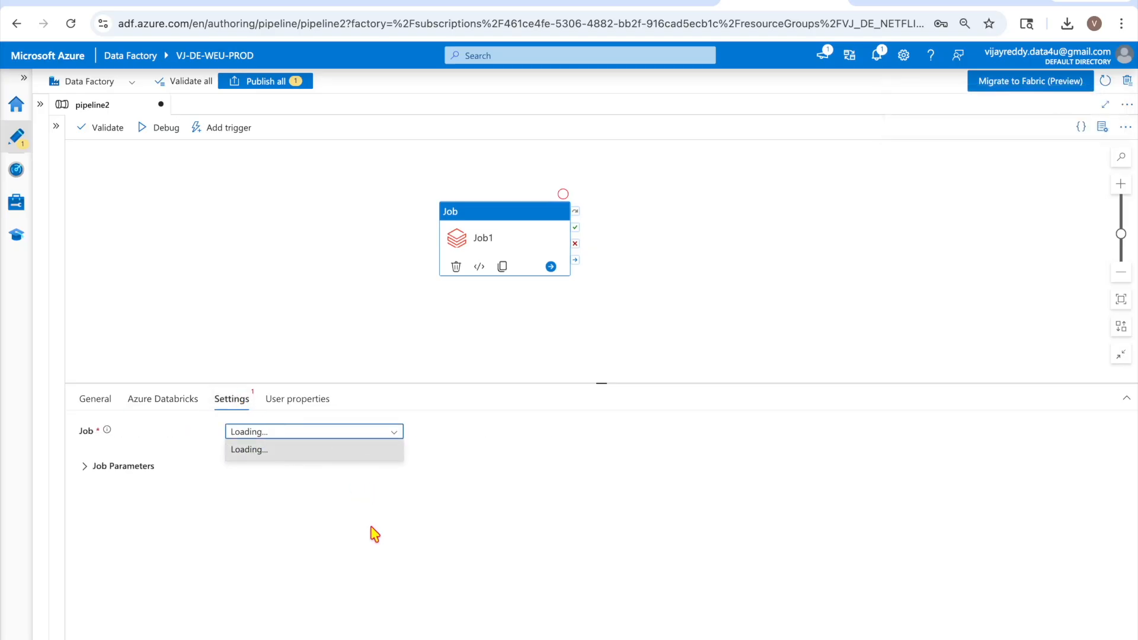
left_click(159, 399)
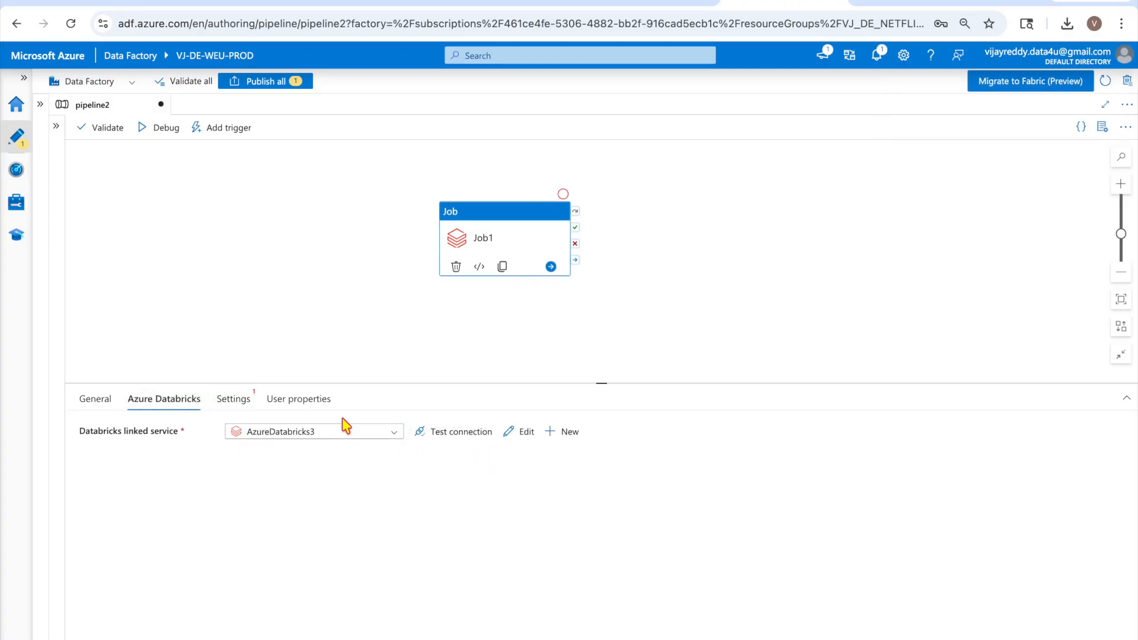
left_click(232, 401)
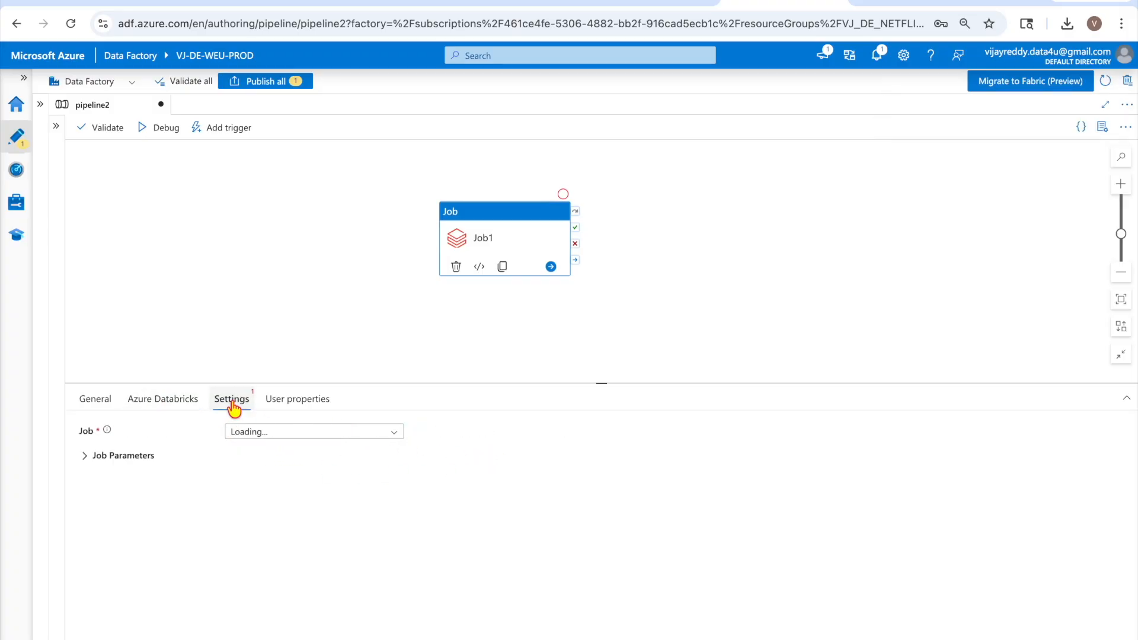
left_click(393, 434)
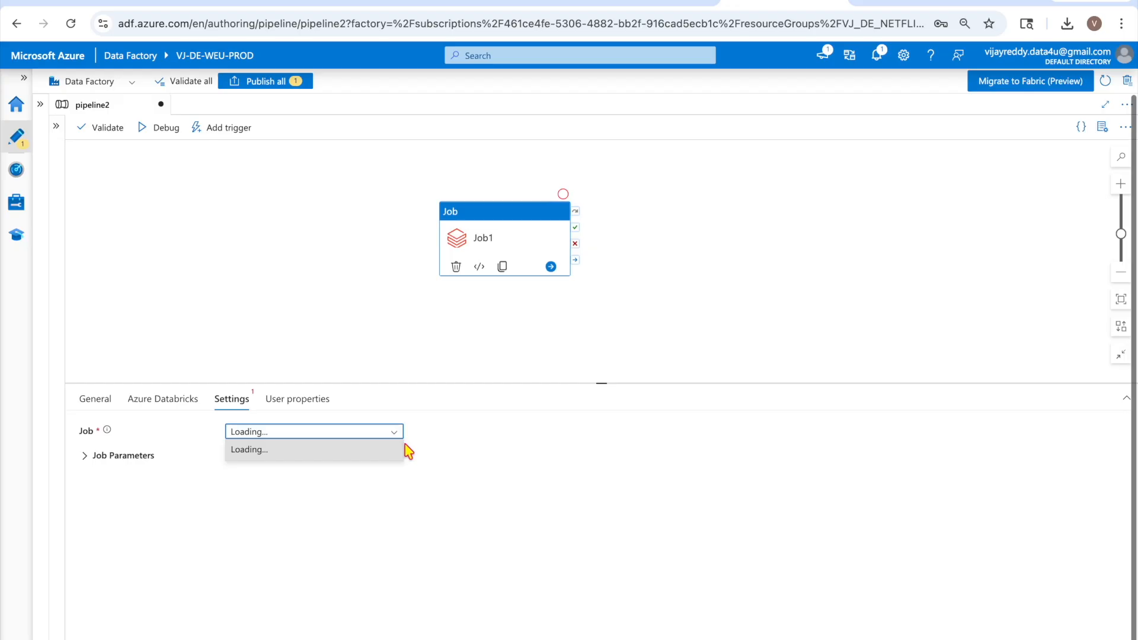
left_click(912, 5)
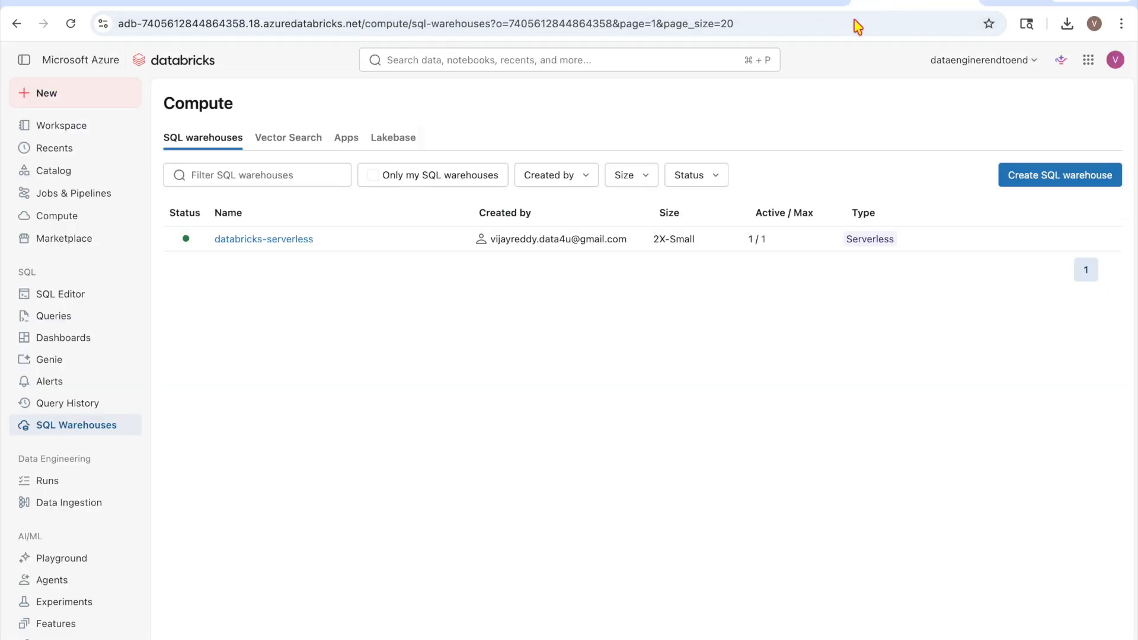
Create a new Databricks job with a Notebook task named testdemo
left_click(66, 197)
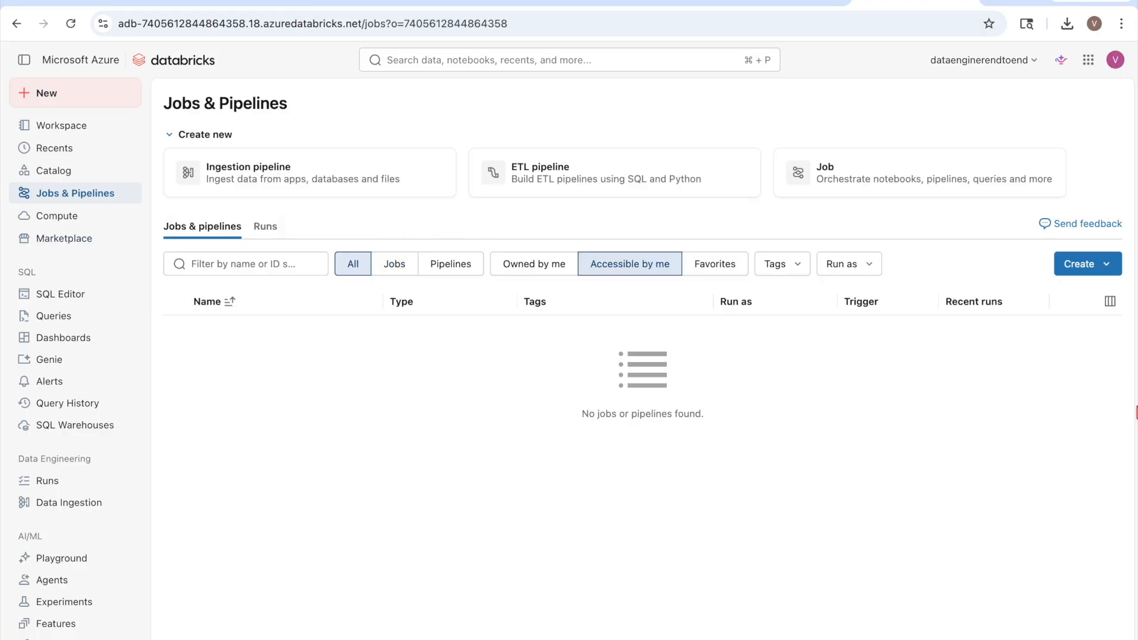
left_click(1086, 264)
left_click(981, 314)
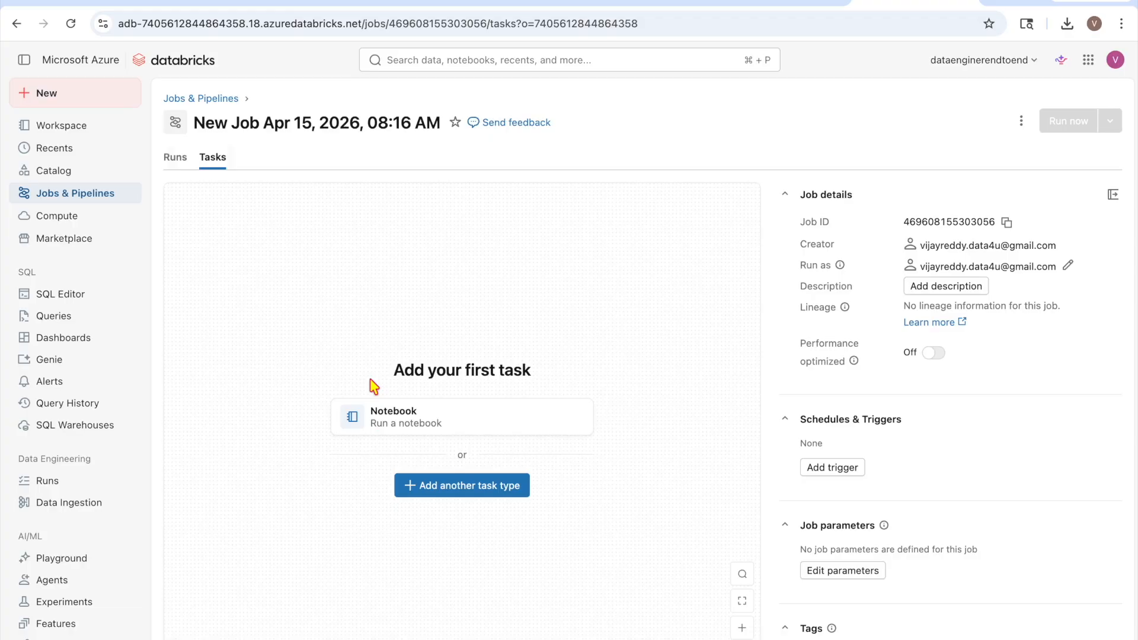
left_click(384, 415)
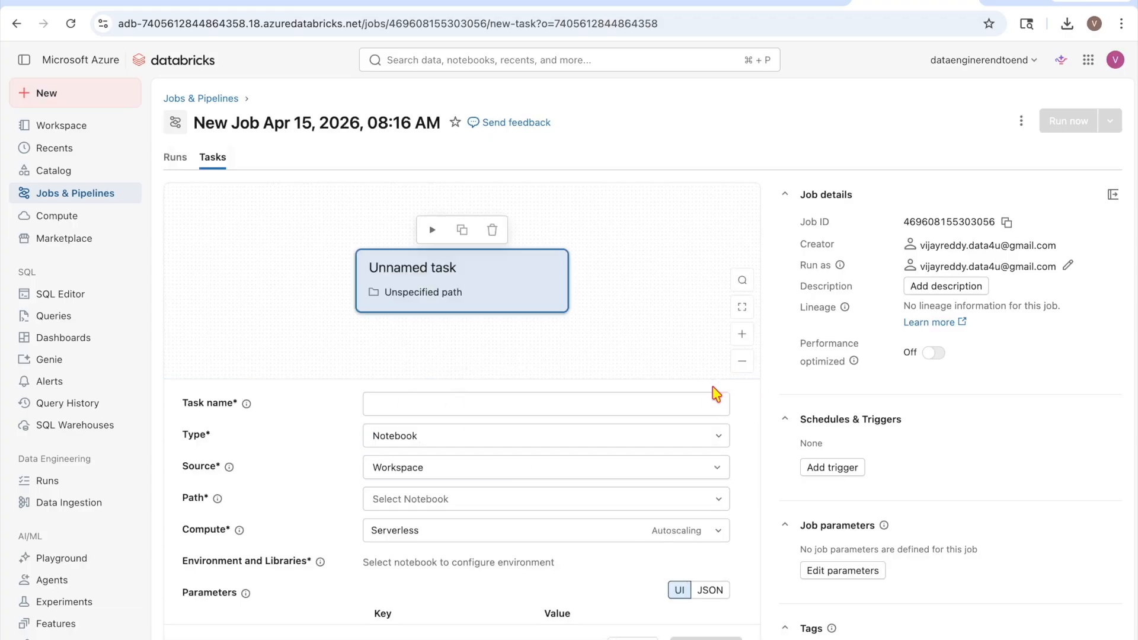
left_click(677, 403)
type("testdemo")
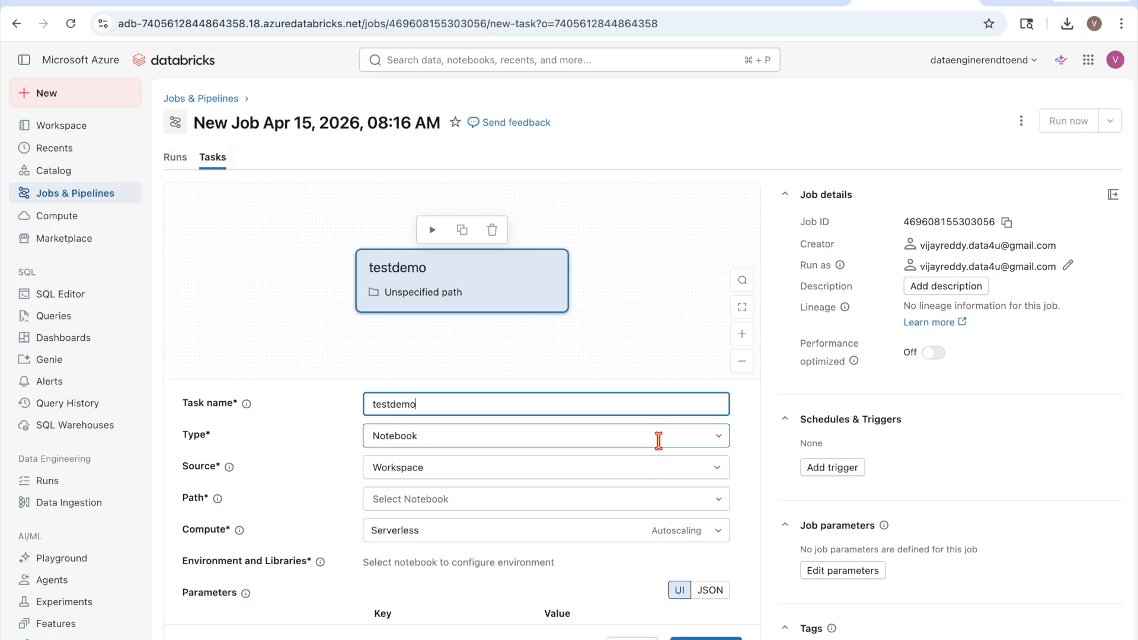
left_click(593, 498)
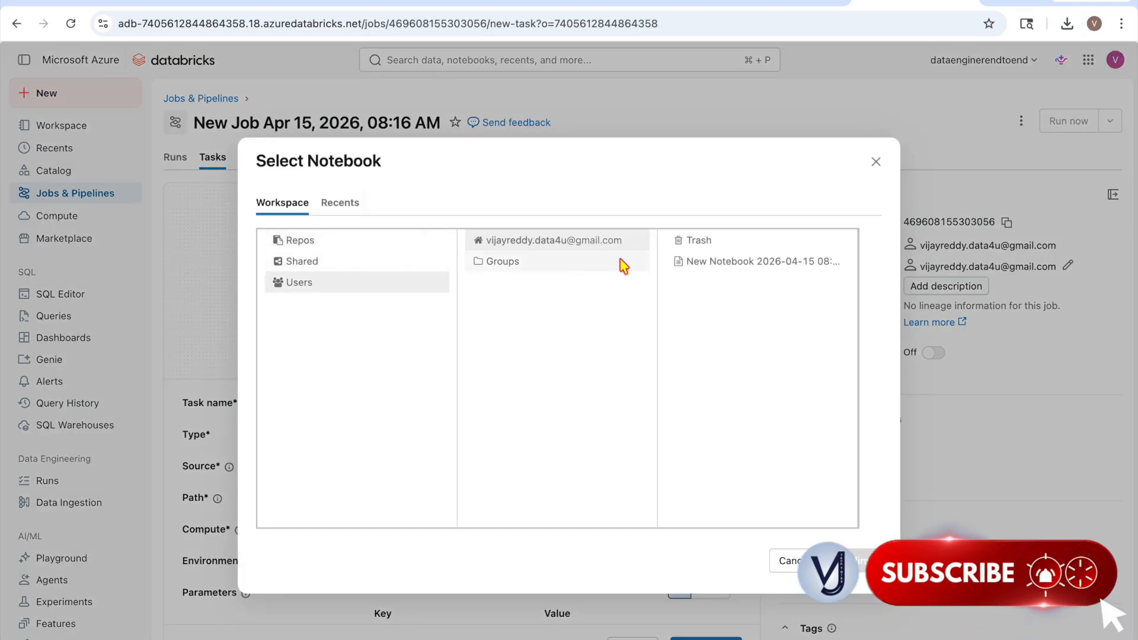
left_click(748, 265)
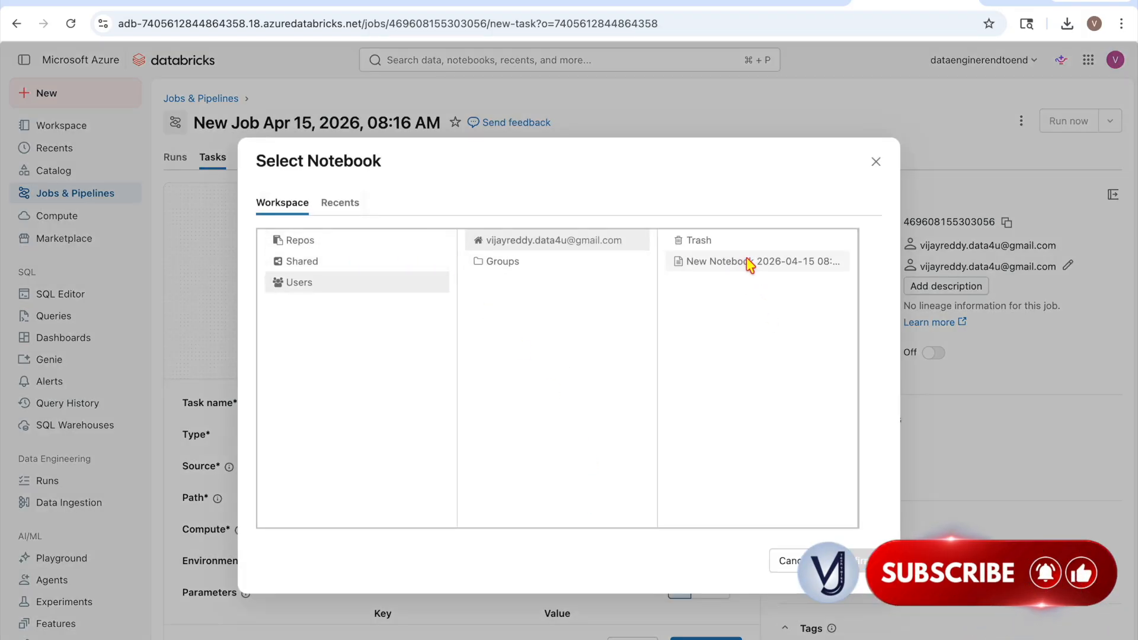
left_click(862, 563)
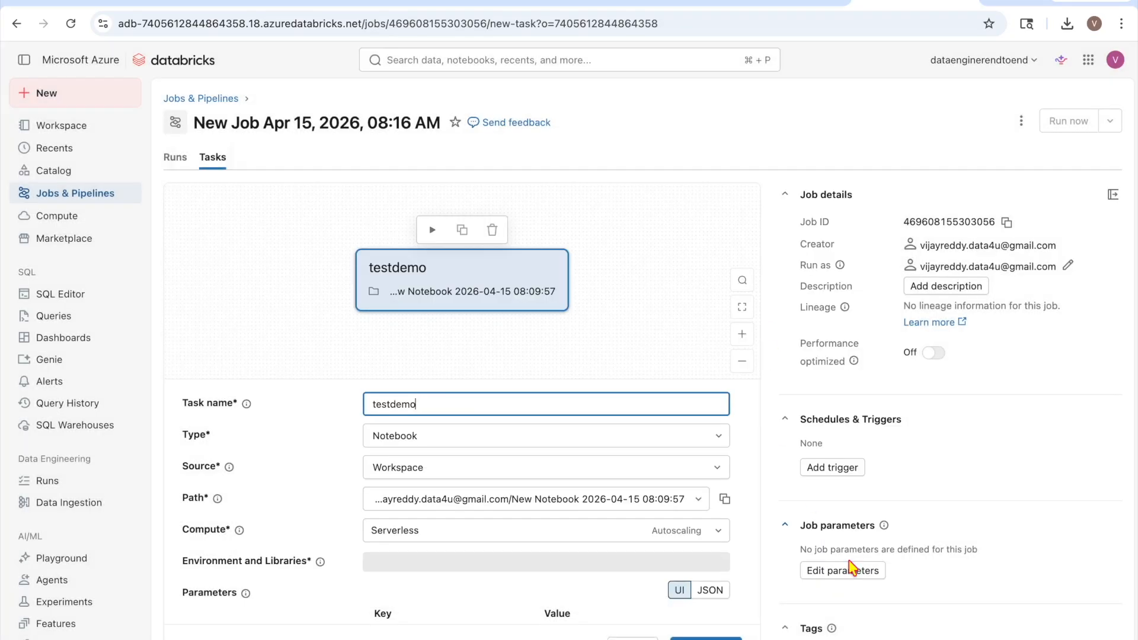
scroll(681, 533, "down", 3)
scroll(681, 522, "up", 4)
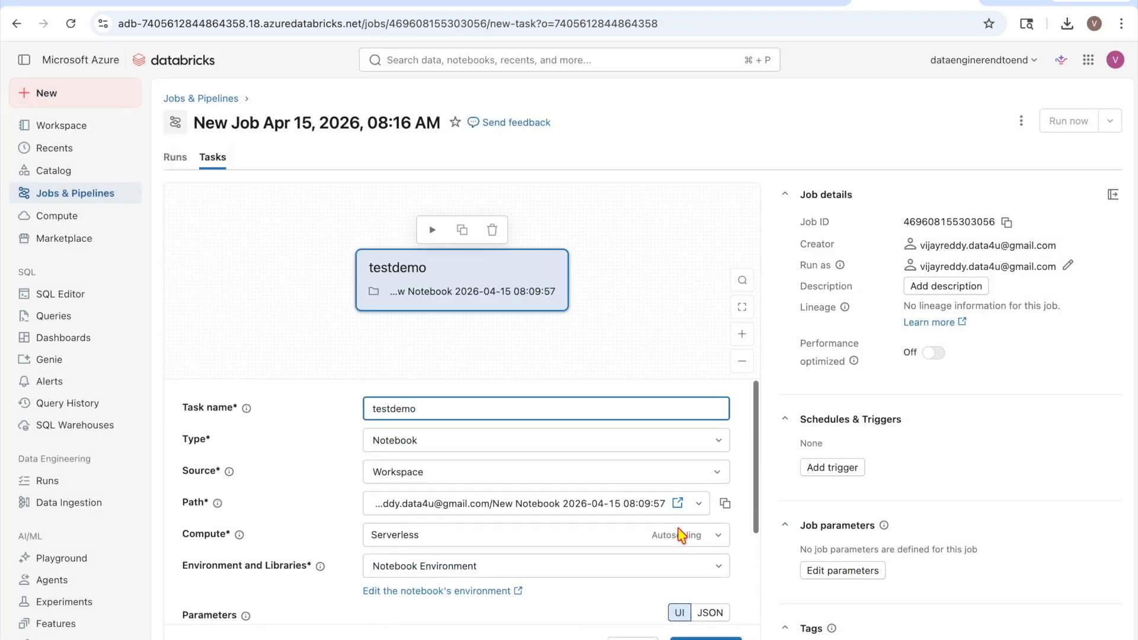
scroll(468, 554, "down", 3)
scroll(464, 550, "down", 1)
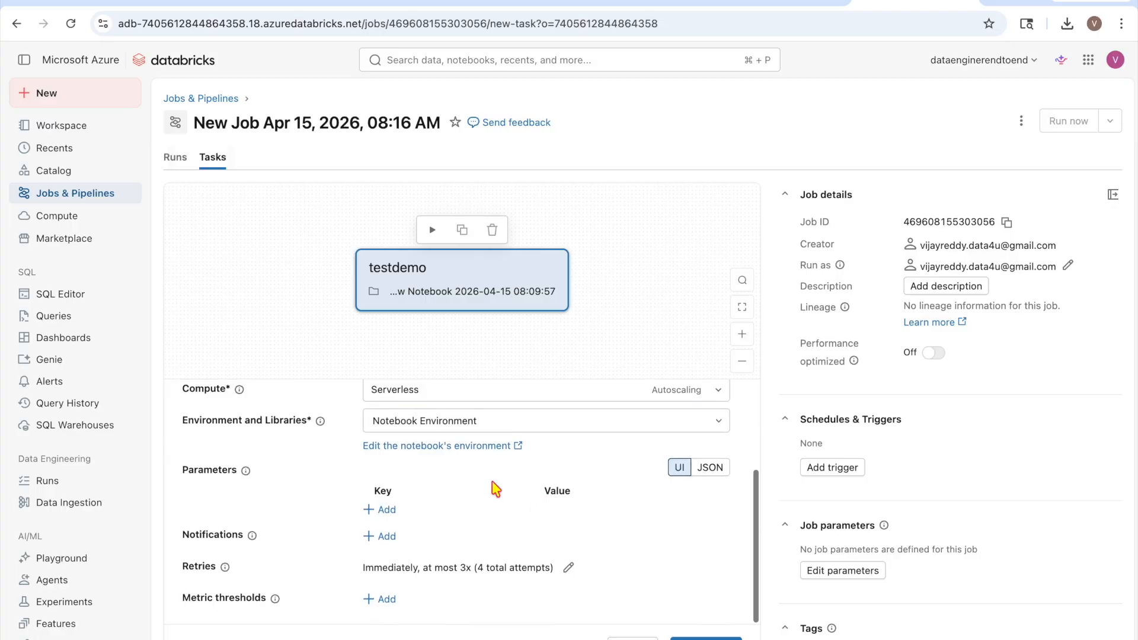
left_click(694, 631)
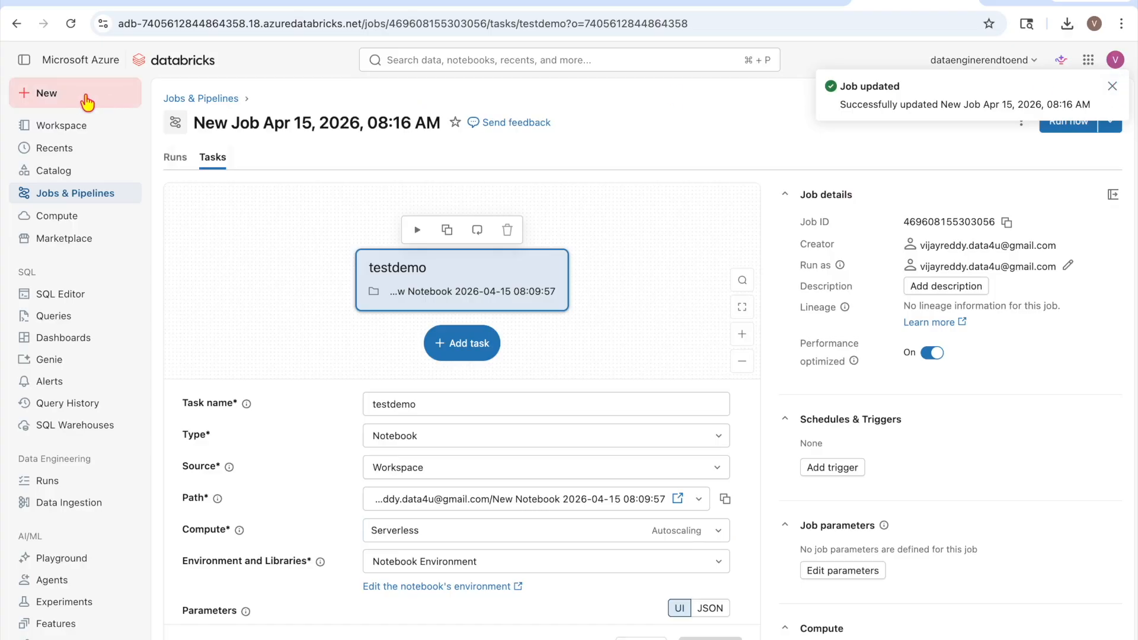
left_click(206, 99)
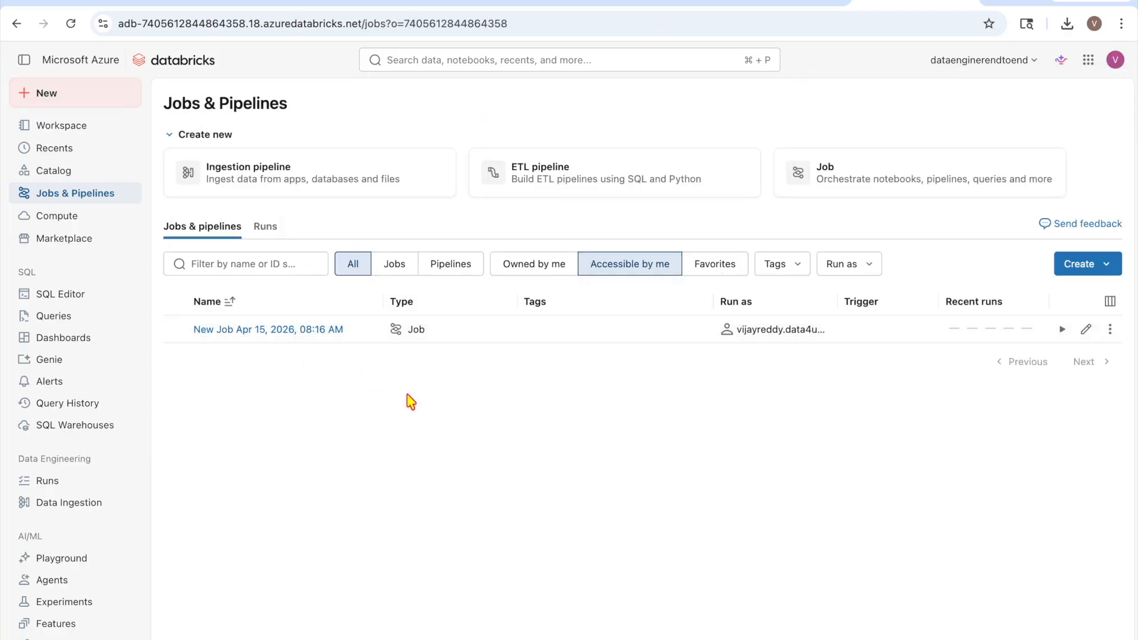
Recheck Job1's still-empty Job dropdown, then delete the Job1 activity from pipeline2
left_click(745, 1)
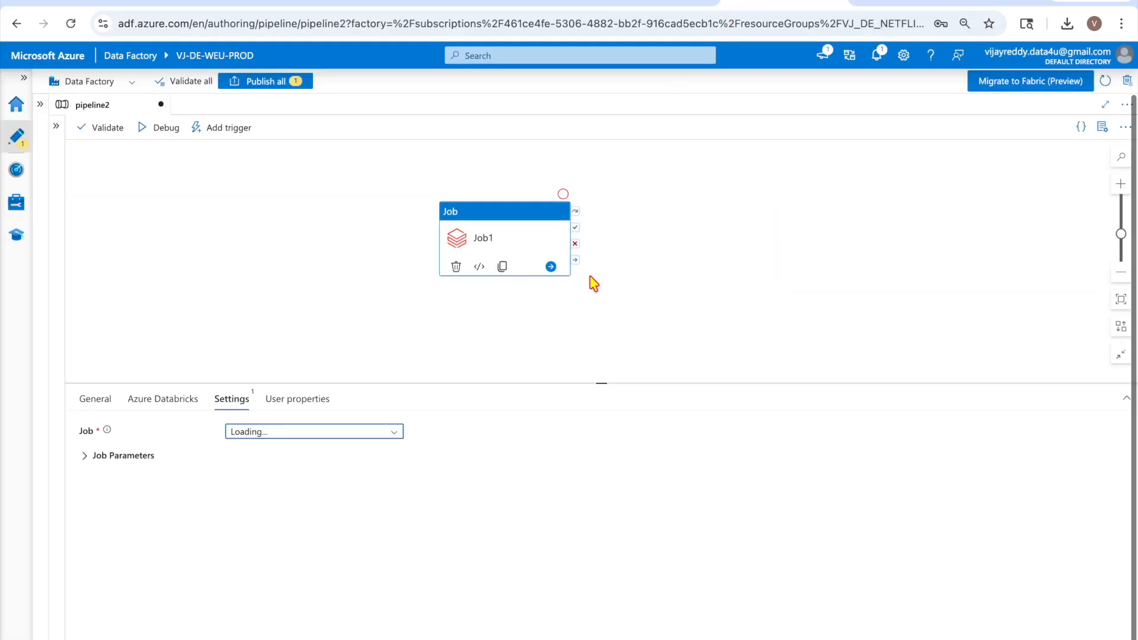
left_click(178, 402)
left_click(228, 402)
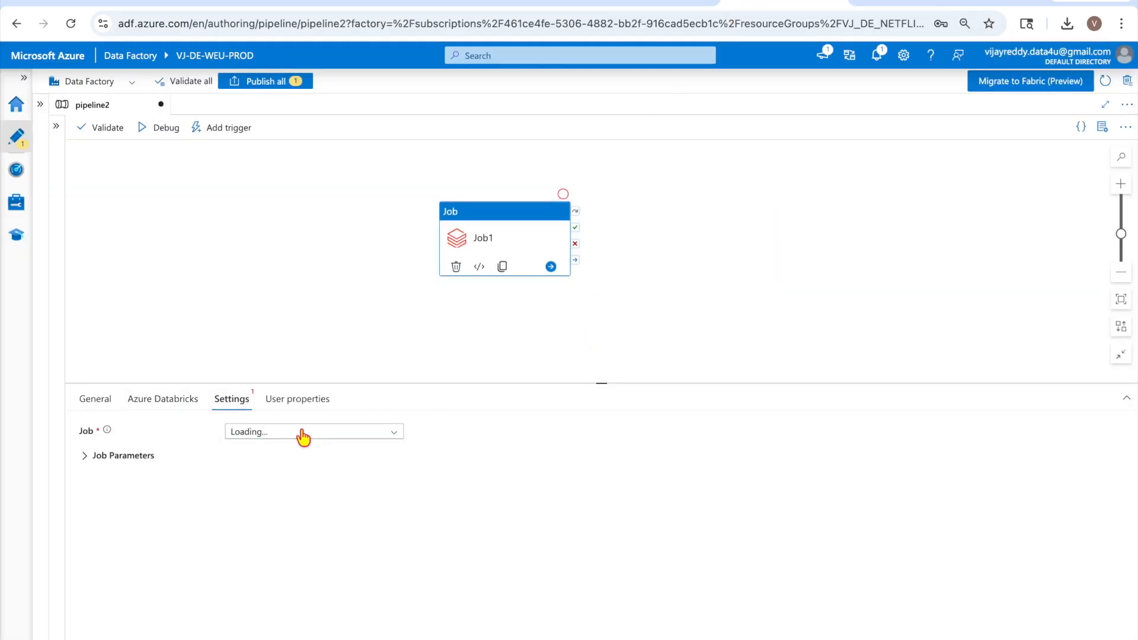
left_click(393, 436)
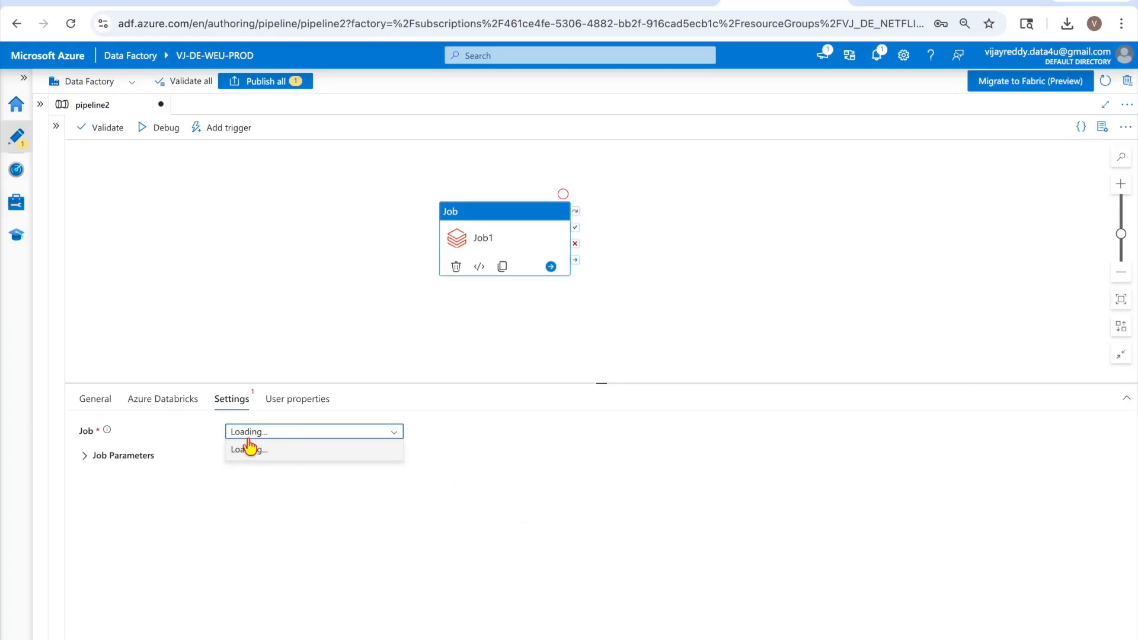
left_click(503, 244)
key("Delete")
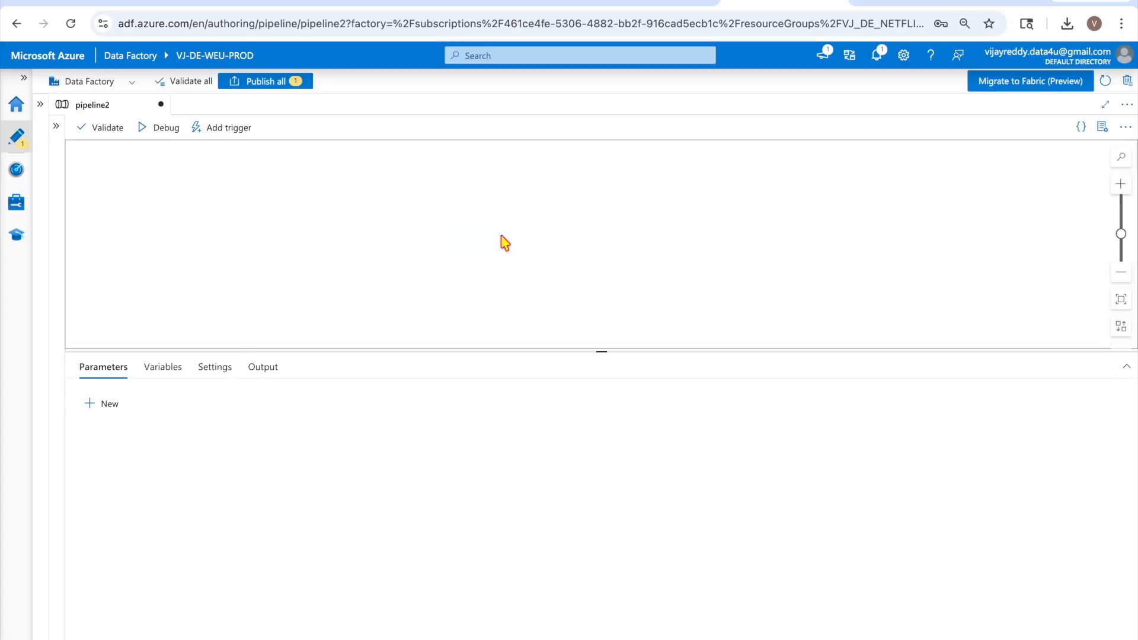
Add a new Databricks Job activity to pipeline2 and start a new Databricks linked service
left_click(56, 127)
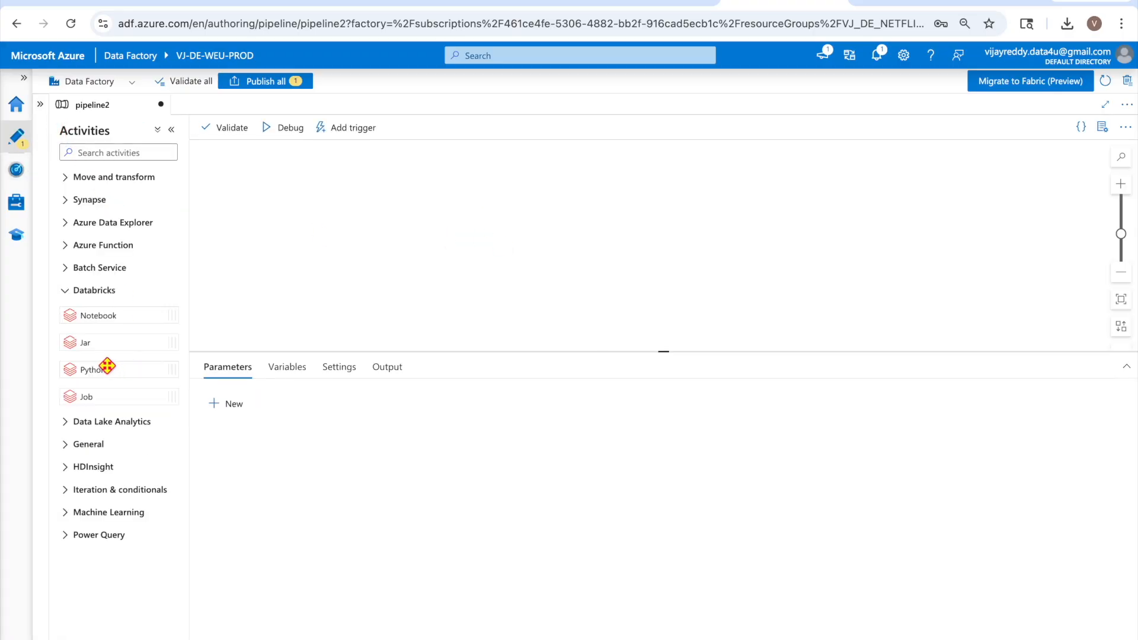
left_click_drag(97, 394, 471, 179)
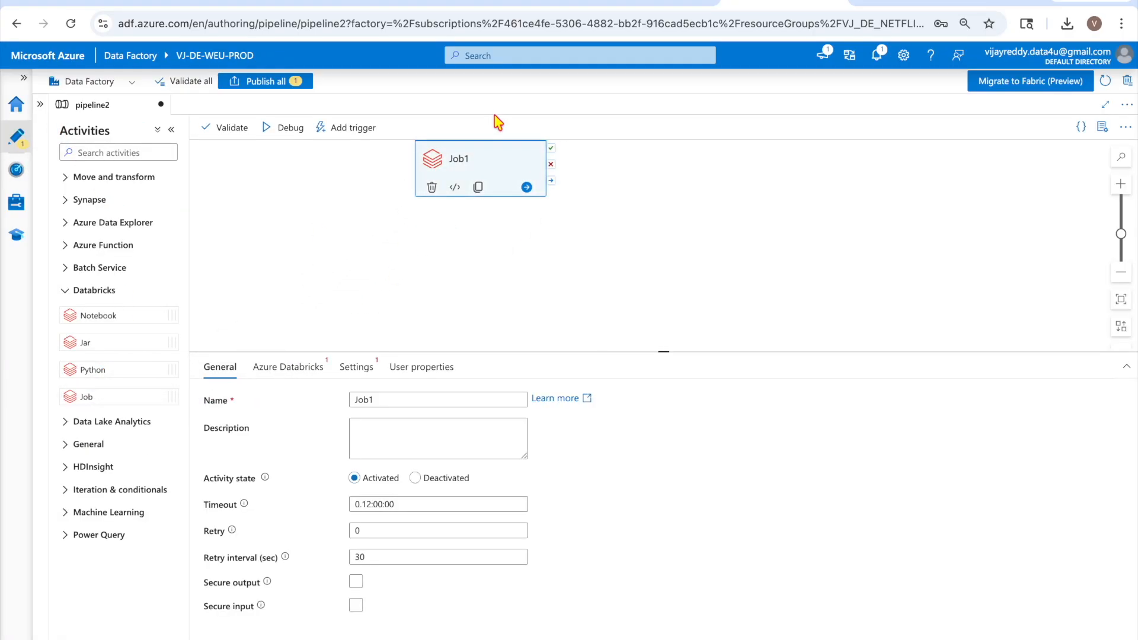
left_click(314, 364)
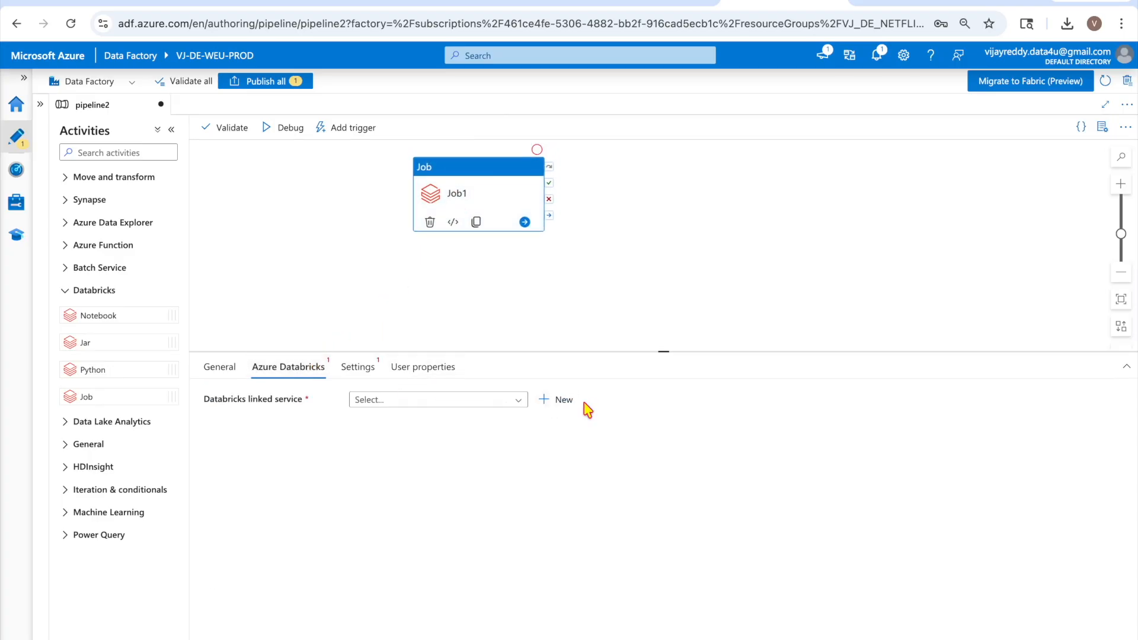
left_click(553, 402)
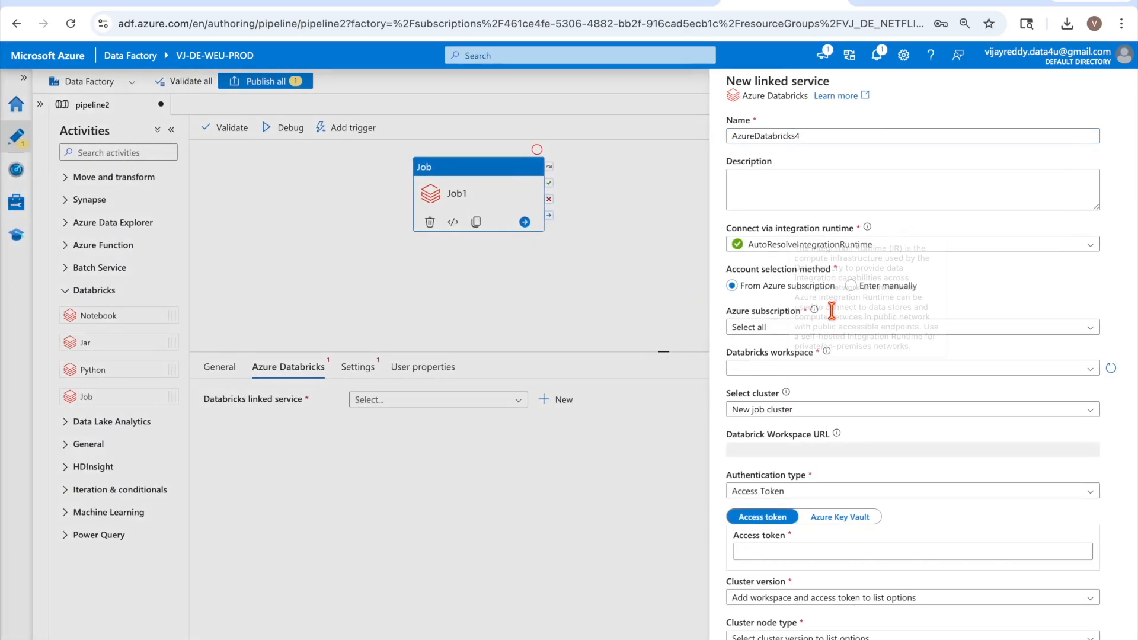
Set AzureDatabricks4 to Azure subscription 1, workspace dataenginerendtoend, Serverless cluster, with a pasted access token
left_click(983, 326)
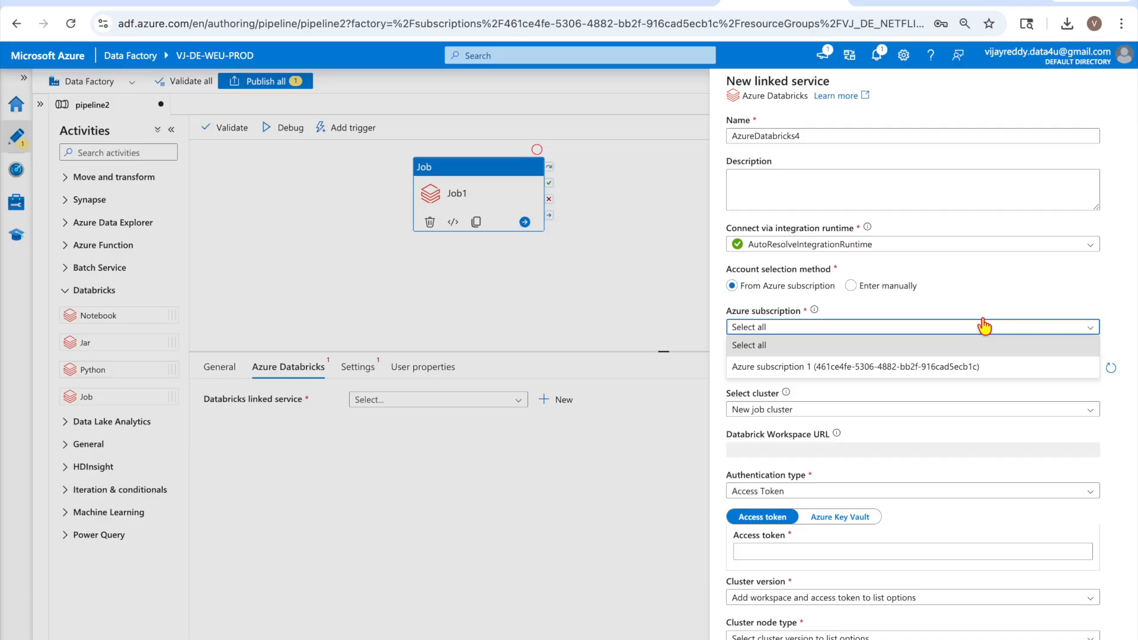
left_click(865, 374)
left_click(865, 371)
left_click(779, 383)
left_click(770, 410)
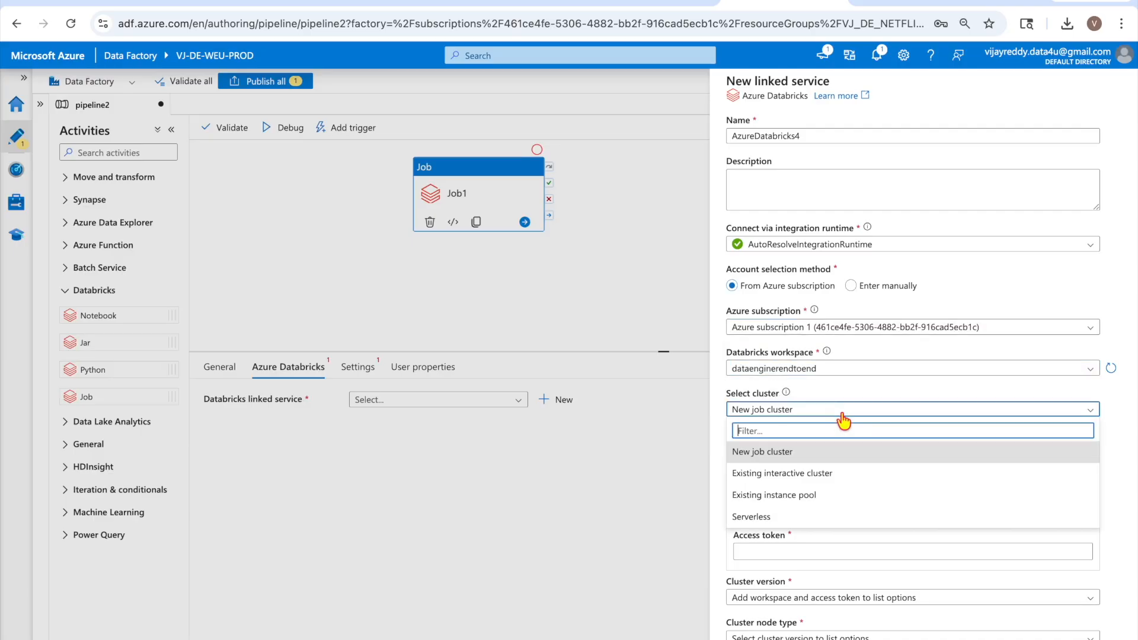
left_click(823, 516)
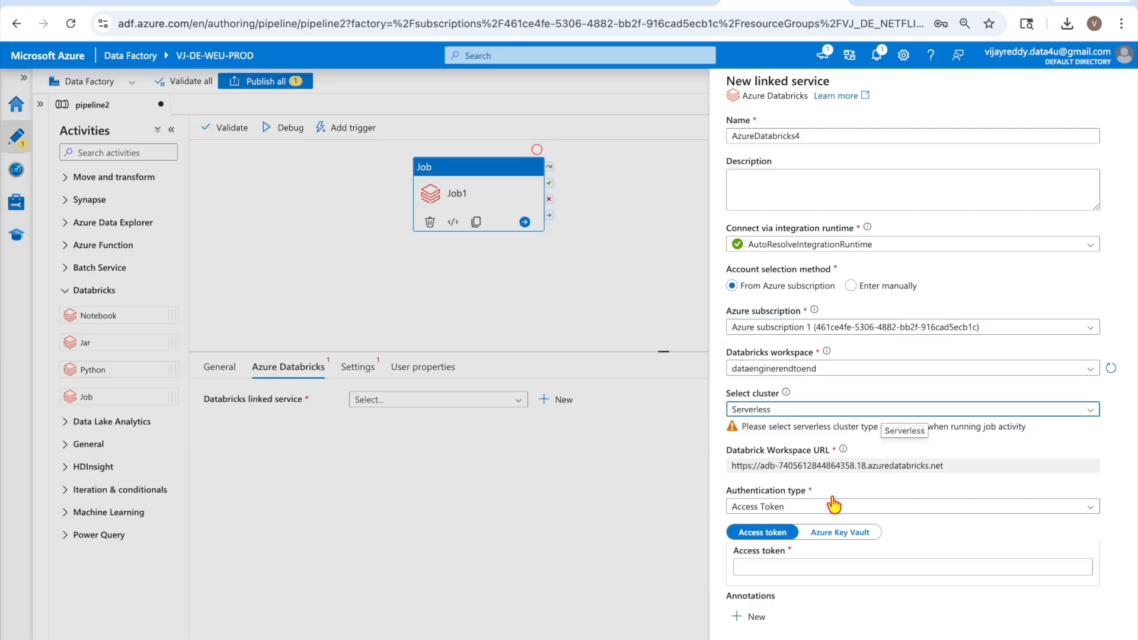
scroll(825, 511, "down", 1)
left_click(803, 520)
key("ctrl+v")
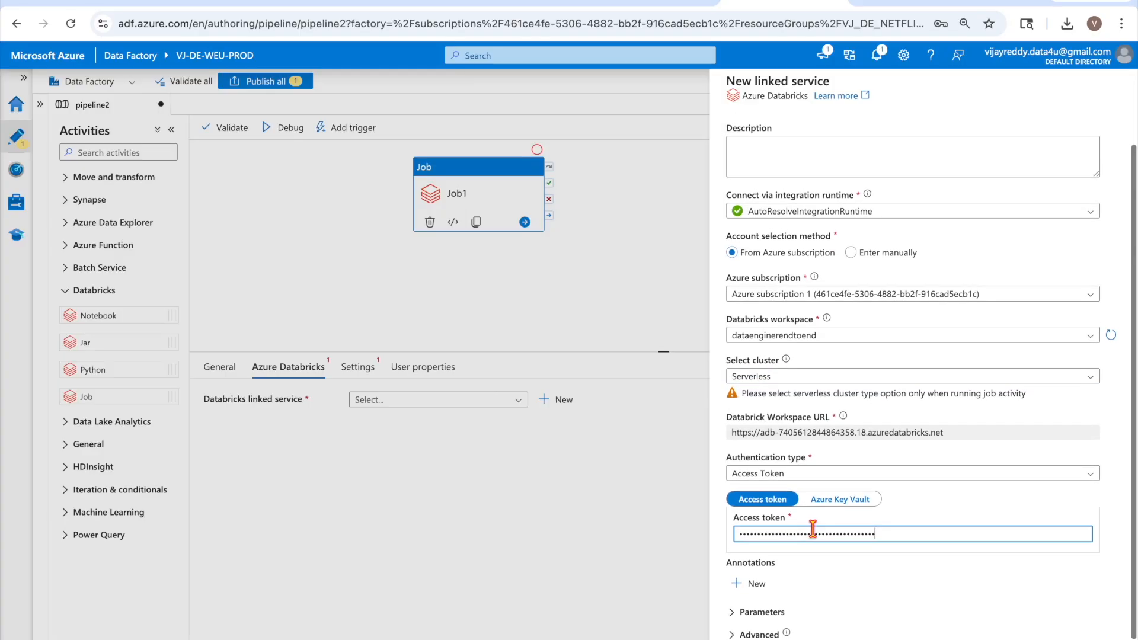
left_click(1010, 621)
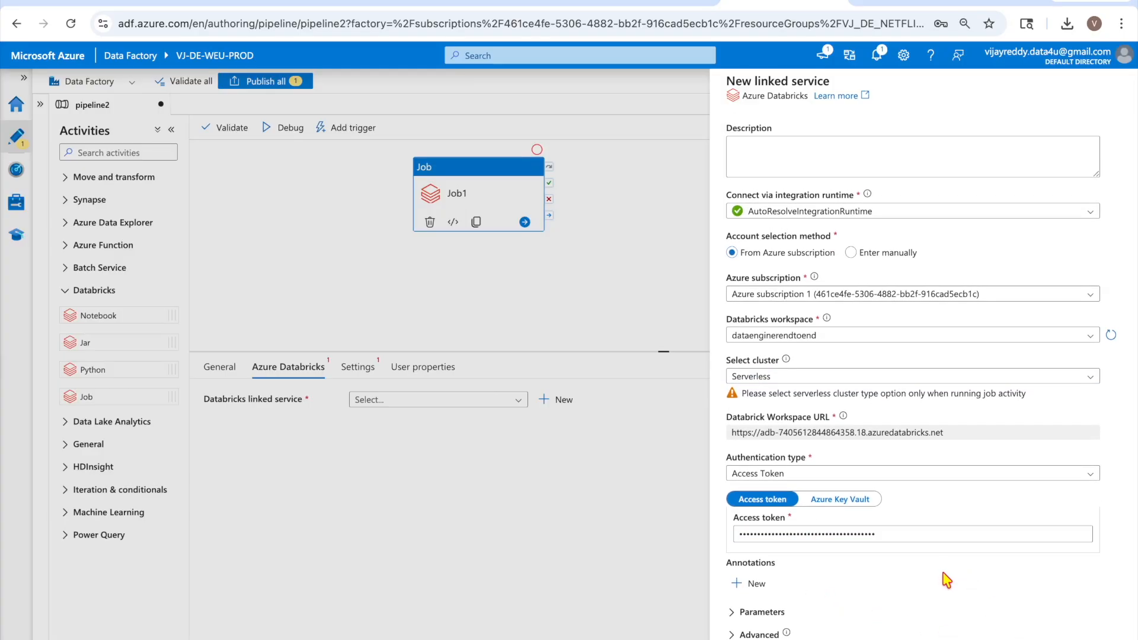
scroll(943, 570, "down", 1)
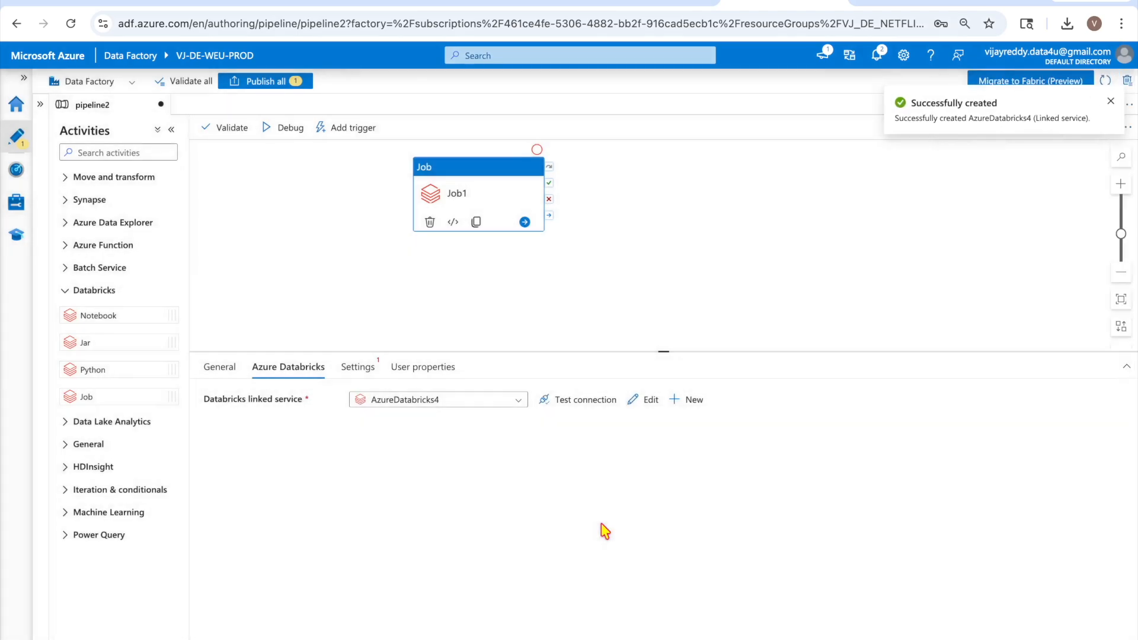
Choose job New Job Apr 15, 2026, 08:16 AM for Job1, then test the AzureDatabricks4 connection
left_click(359, 368)
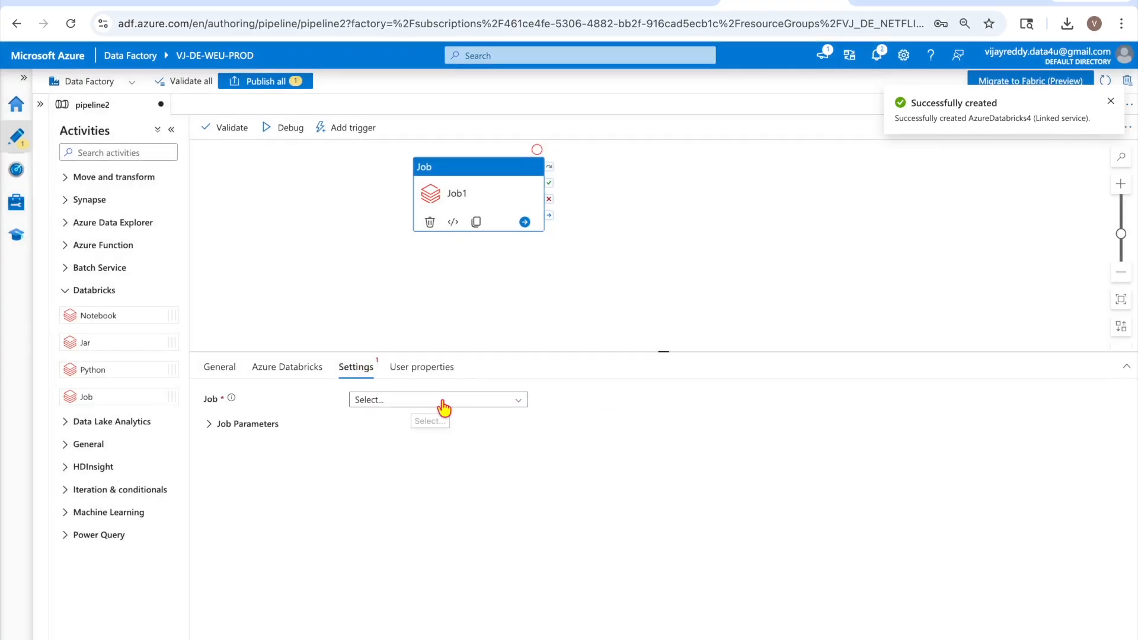
left_click(441, 402)
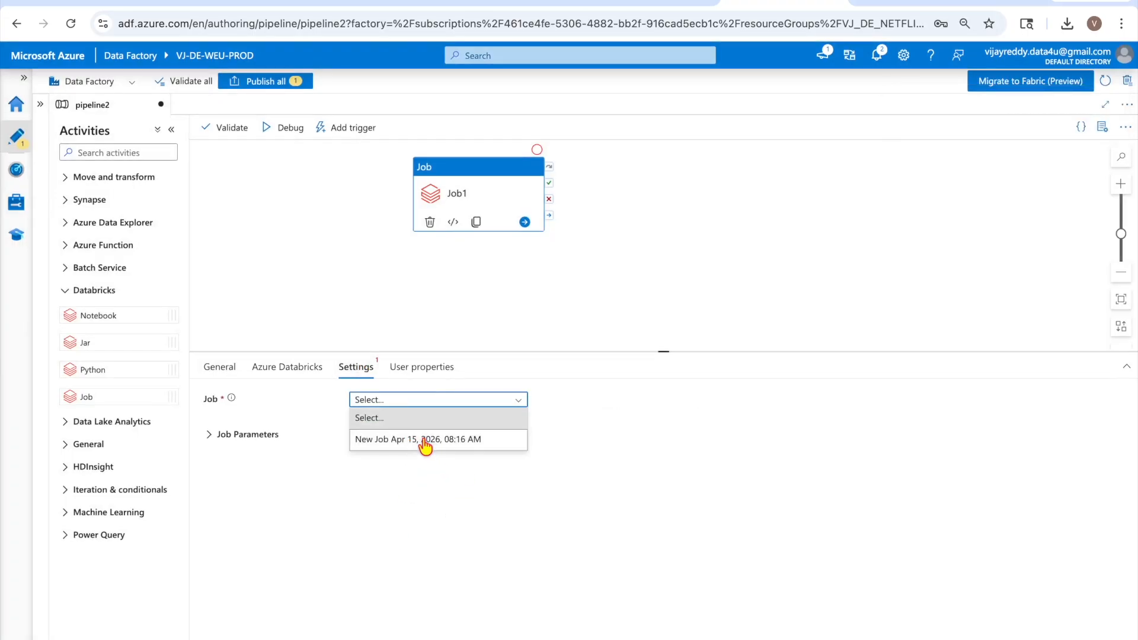
left_click(450, 439)
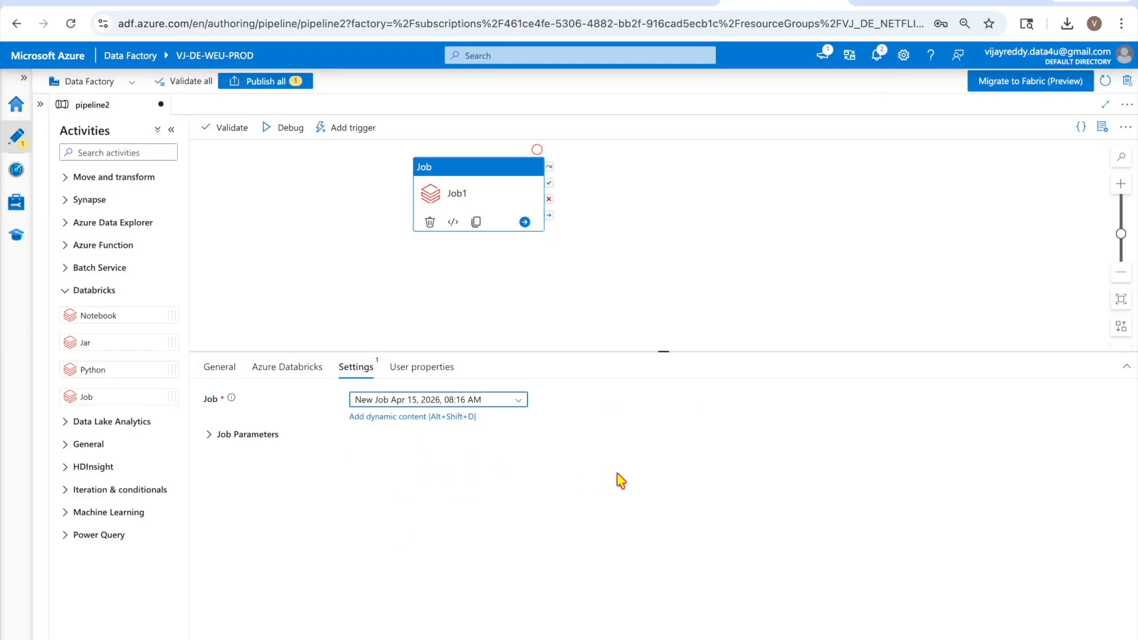
left_click(288, 367)
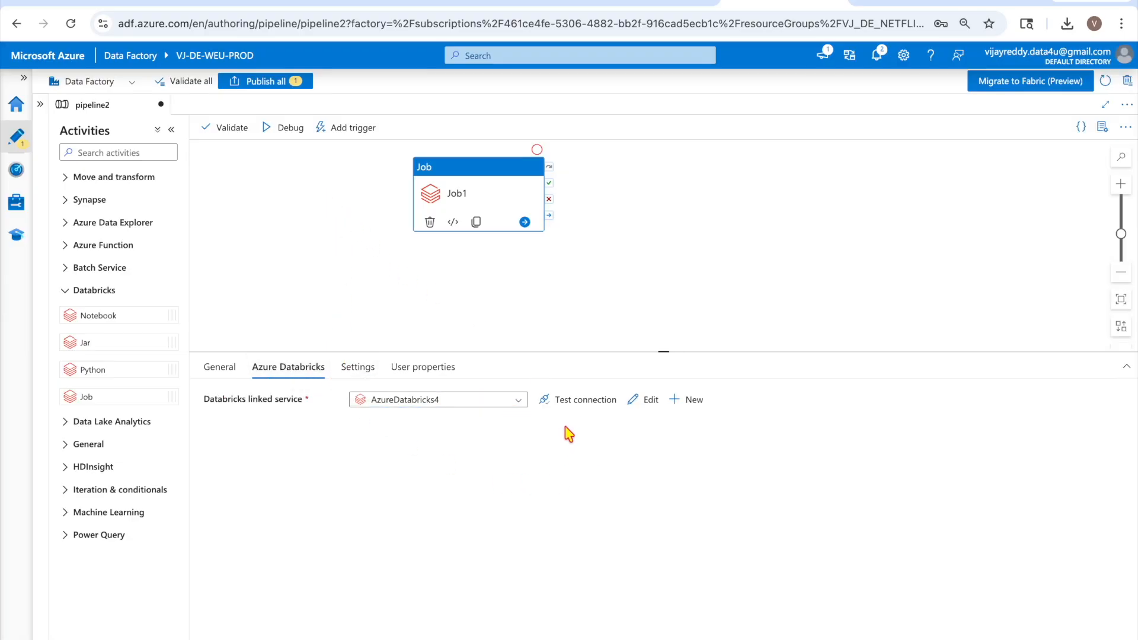
left_click(577, 402)
Read the error 9512 details of the failed AzureDatabricks4 test and return to Job1's Settings
left_click(357, 367)
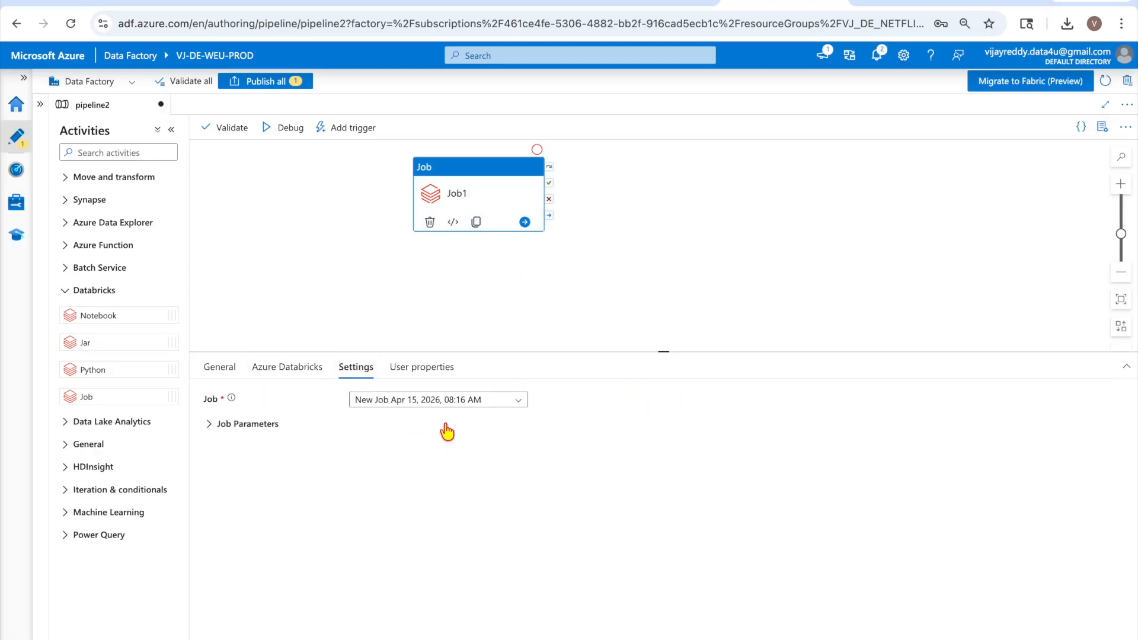
left_click(284, 378)
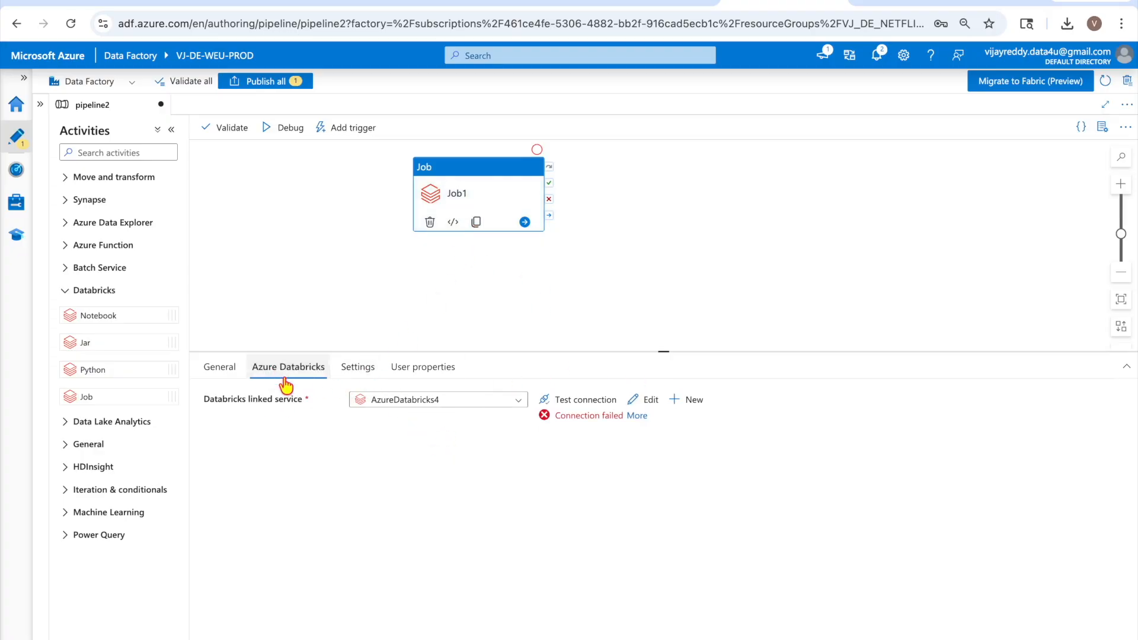
left_click(637, 415)
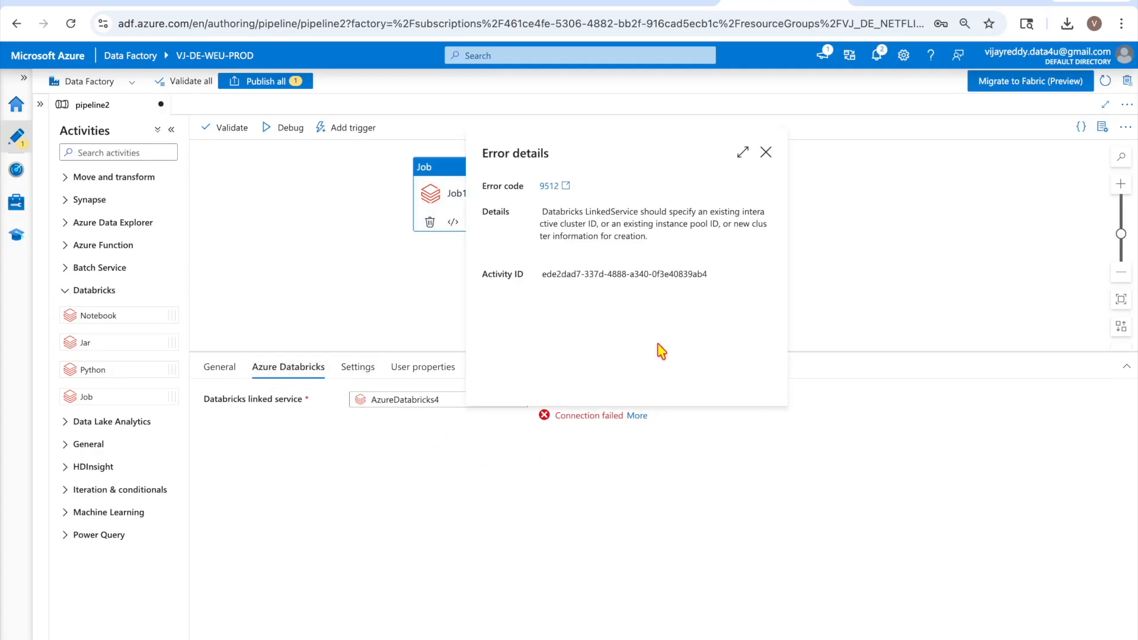
left_click(766, 153)
left_click(354, 373)
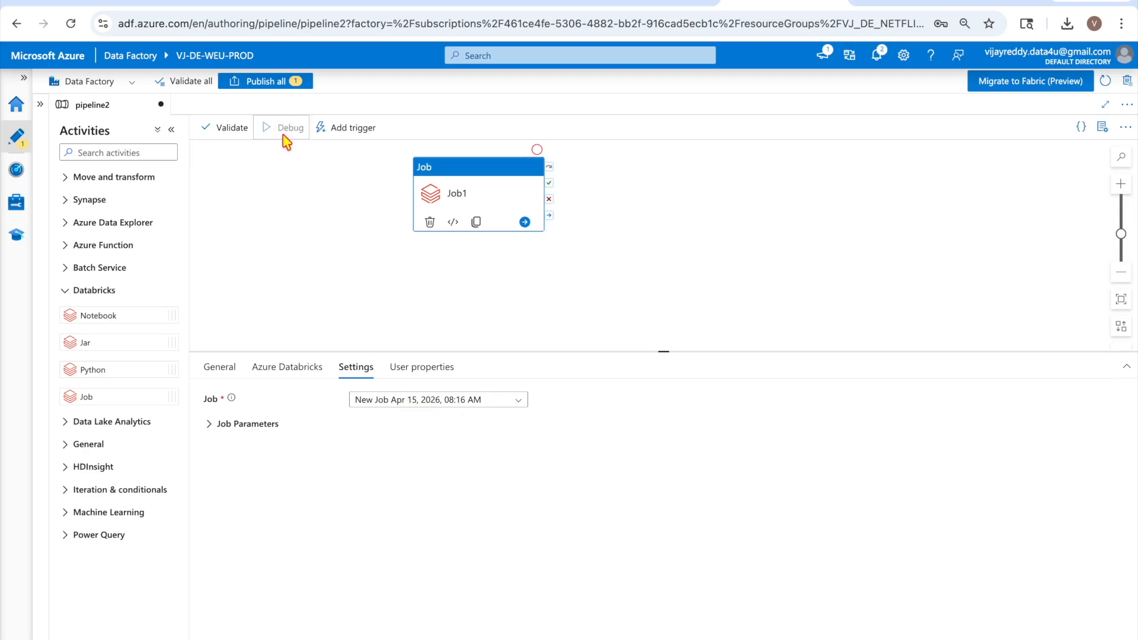
Debug pipeline2 and refresh the in-progress Job1 run in the Output pane
left_click_drag(465, 198, 498, 231)
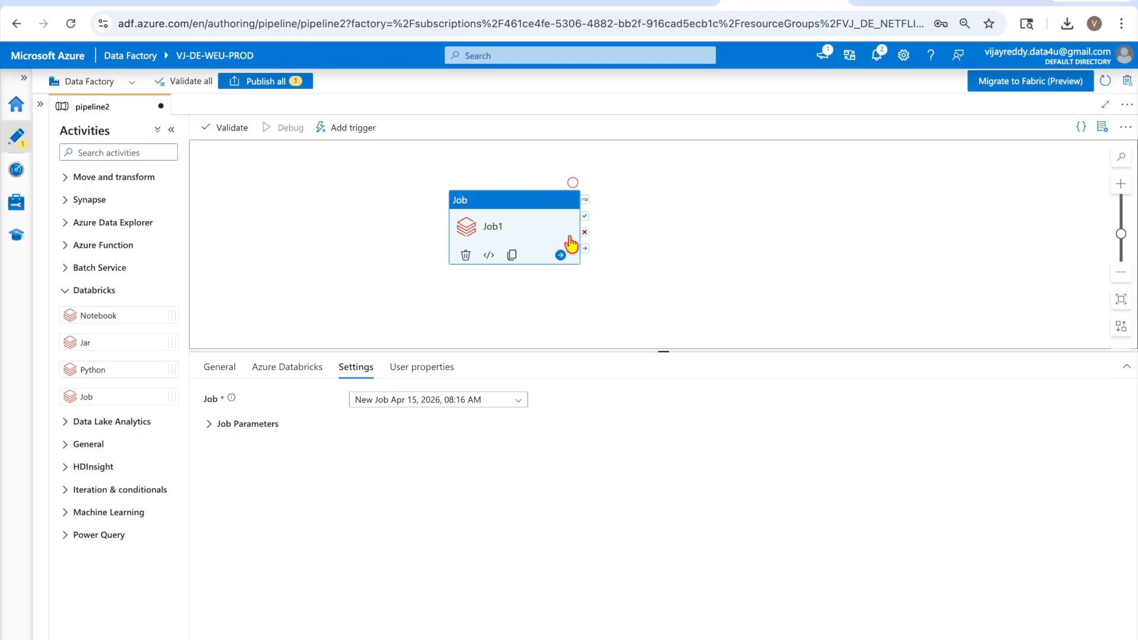
left_click(746, 254)
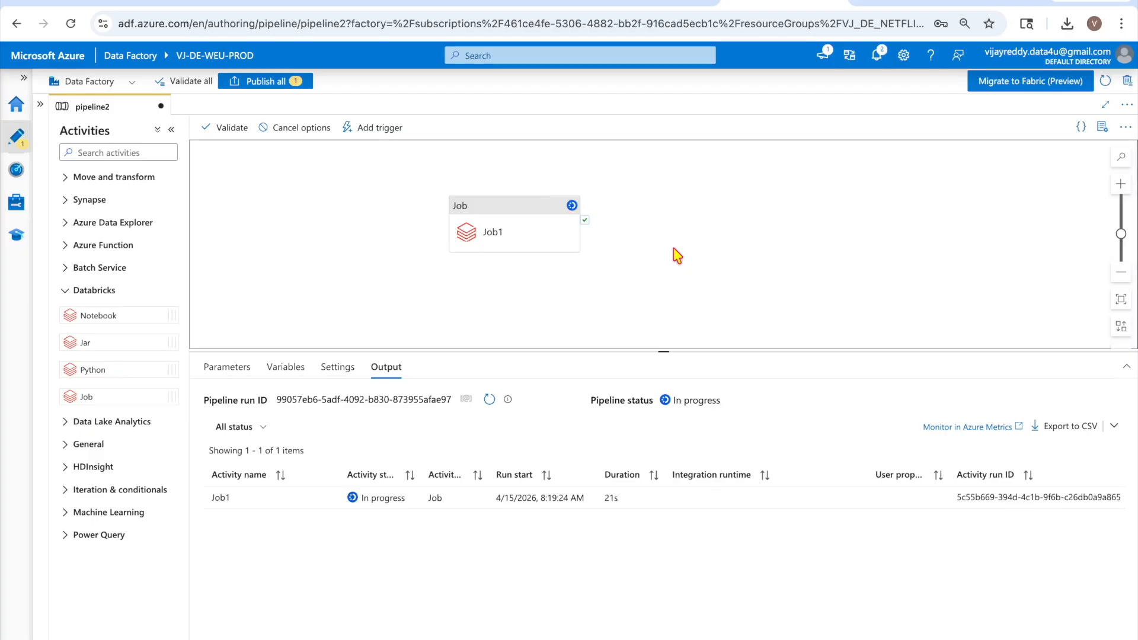
left_click(487, 400)
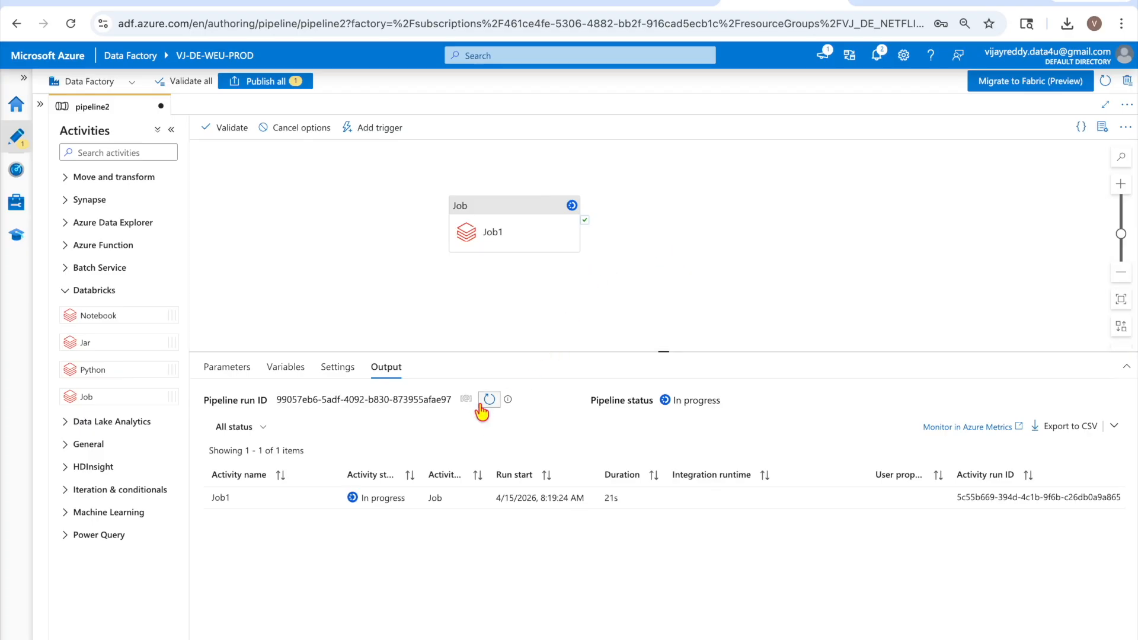
left_click(885, 12)
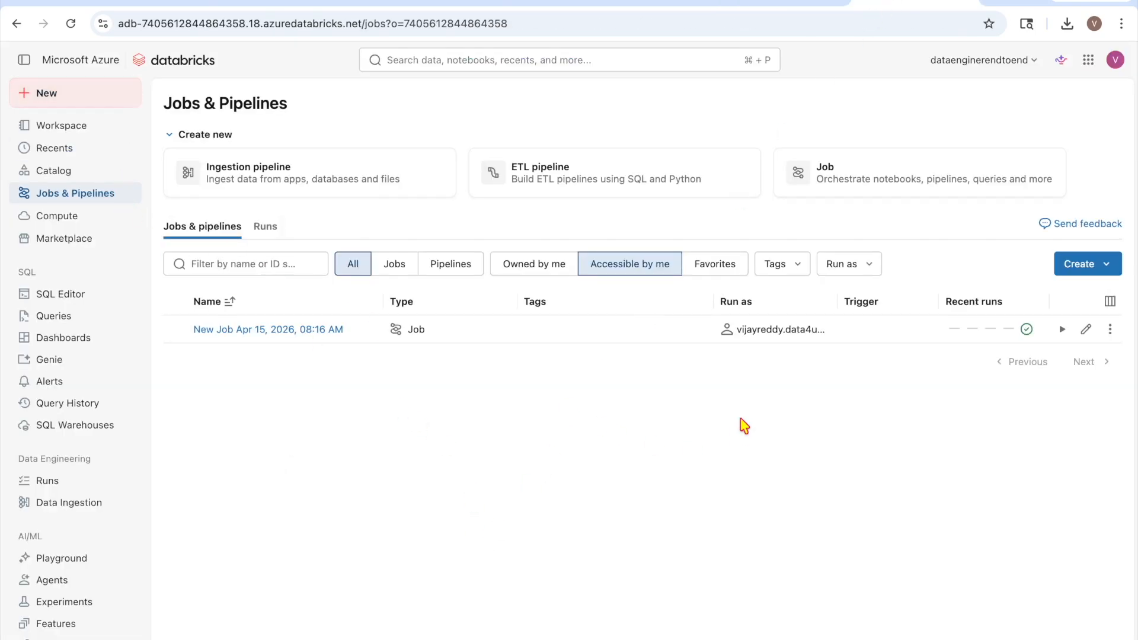
Open the latest New Job Apr 15, 2026, 08:16 AM run and confirm it succeeded in 21s printing hello world
left_click(253, 330)
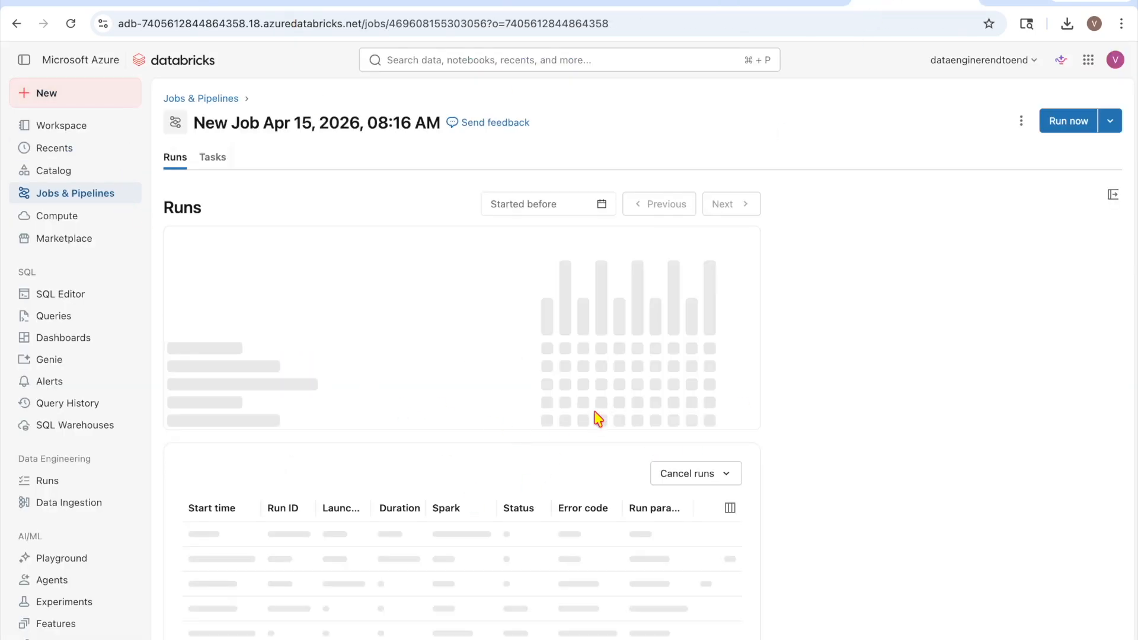
left_click(711, 327)
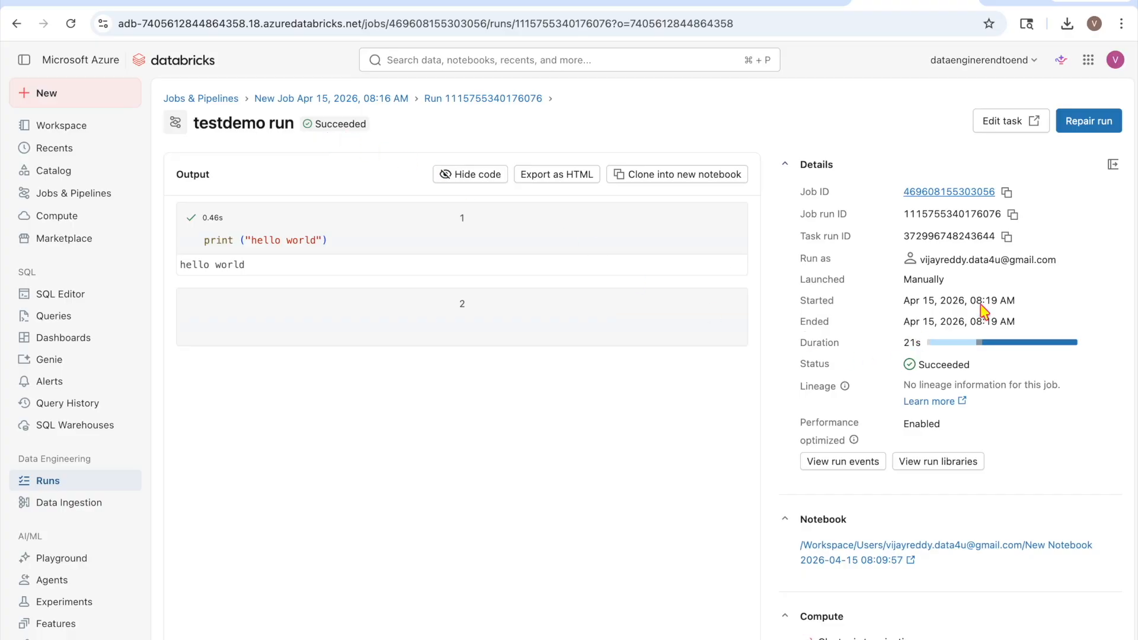
scroll(1012, 324, "down", 2)
scroll(1010, 322, "down", 1)
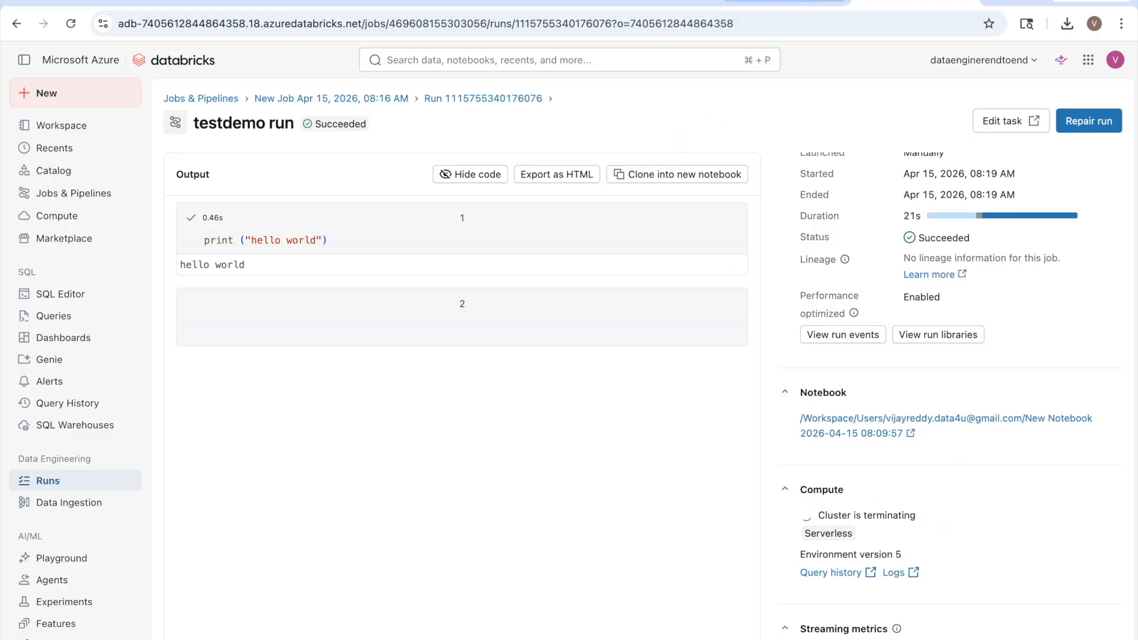
left_click(783, 1)
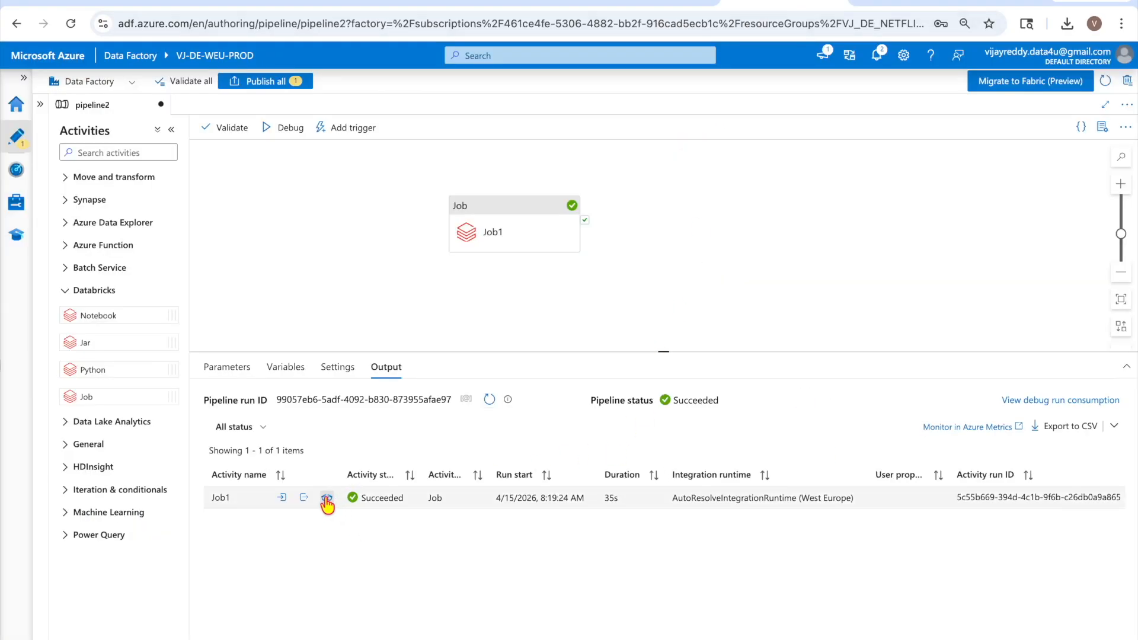
View the succeeded Job1 run's Databricks details and run page, then close the details
left_click(328, 500)
left_click(633, 420)
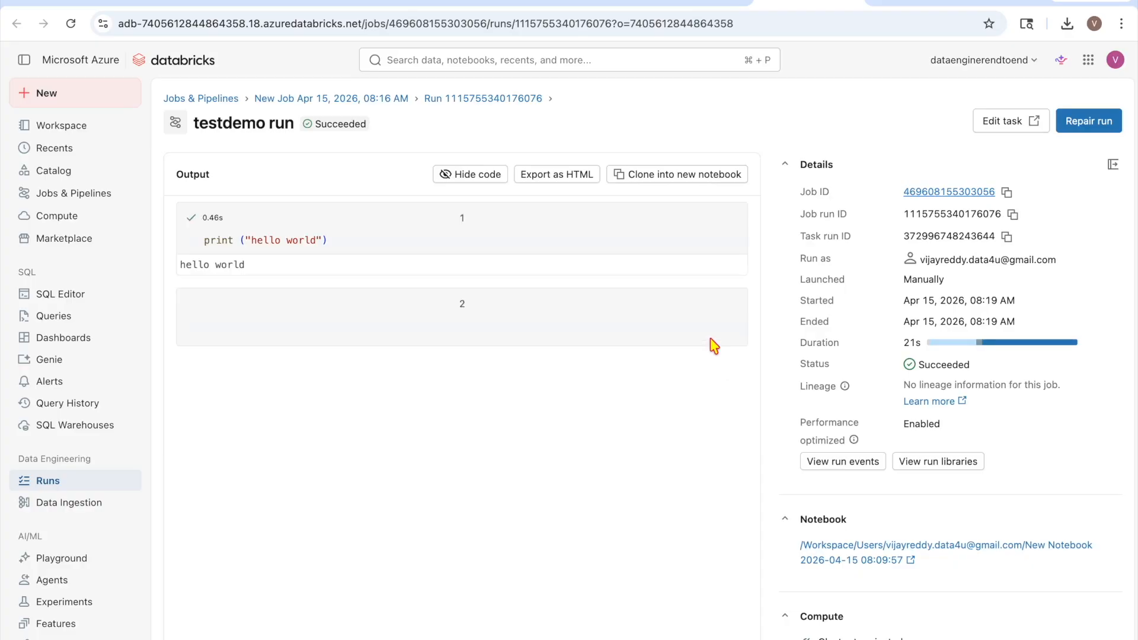
left_click(693, 5)
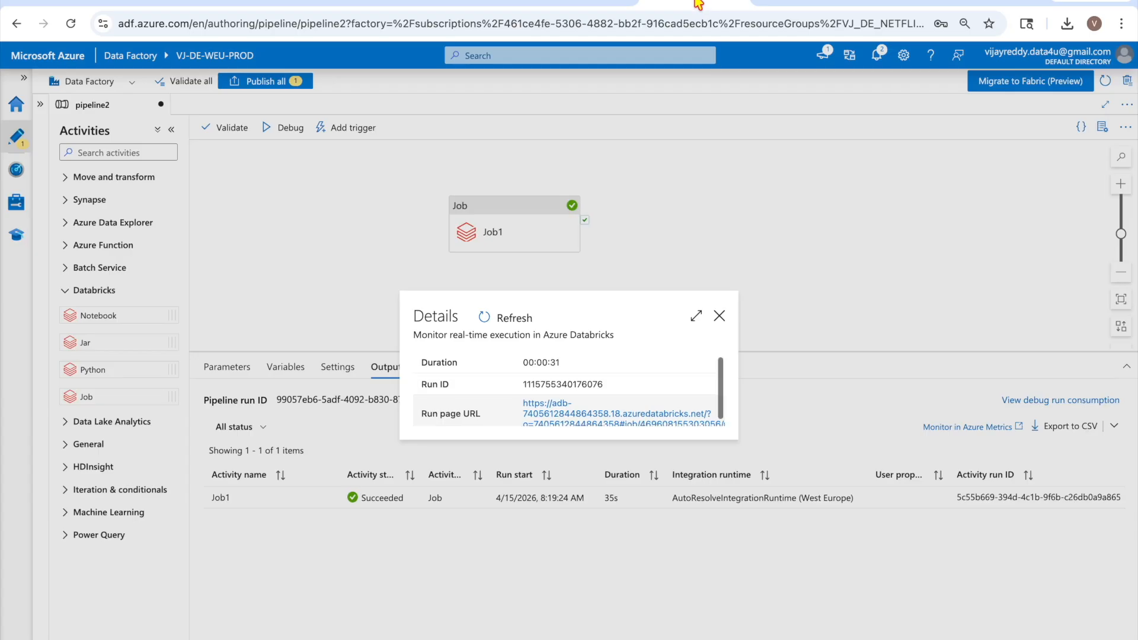
left_click(719, 315)
Retest Job1's AzureDatabricks4 connection, which still reports Connection failed
left_click(471, 237)
left_click(318, 369)
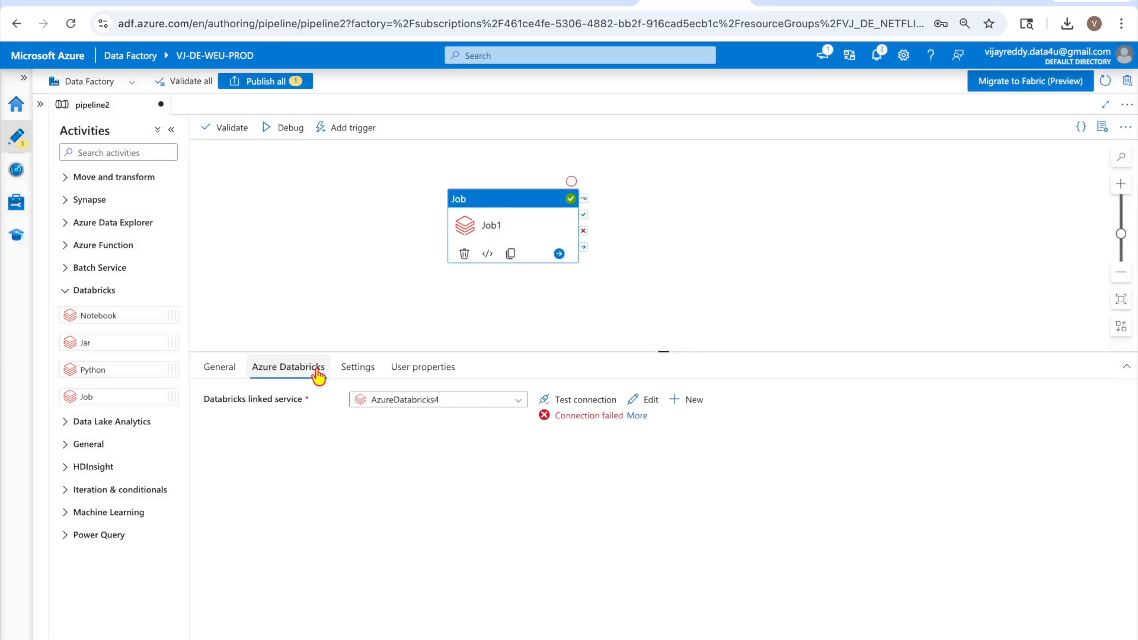
left_click(590, 400)
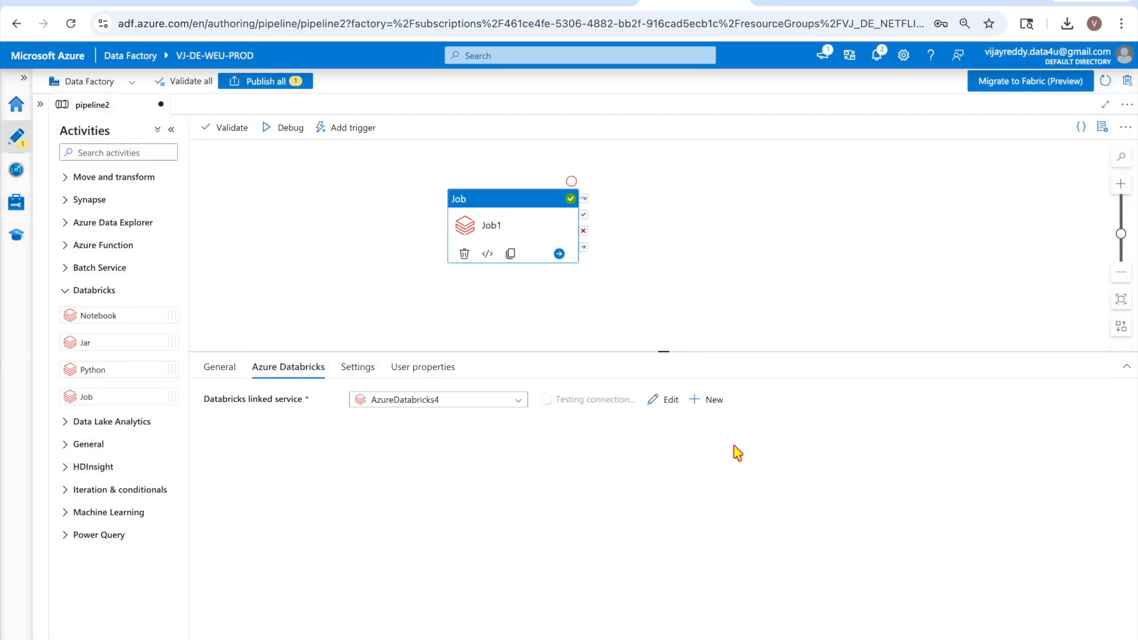